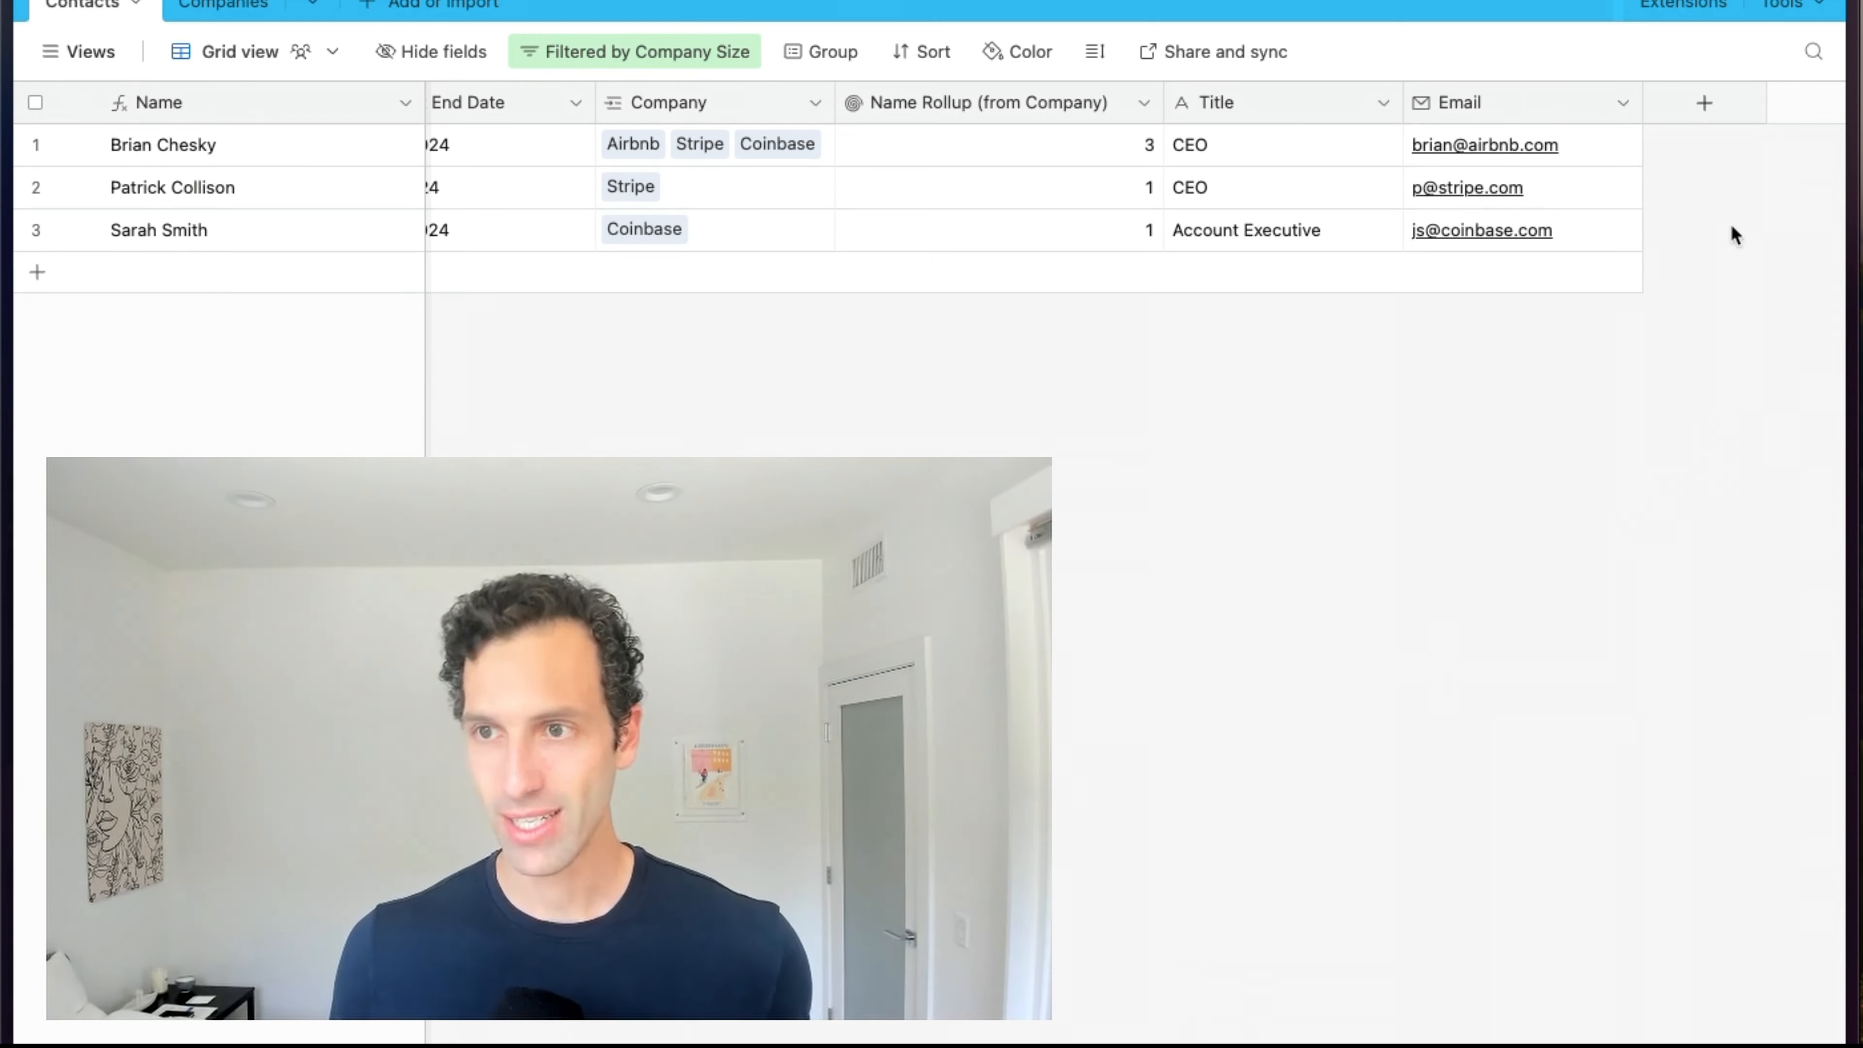
Add a new field at the end of the Contacts table and choose the AI field type.
click(1707, 111)
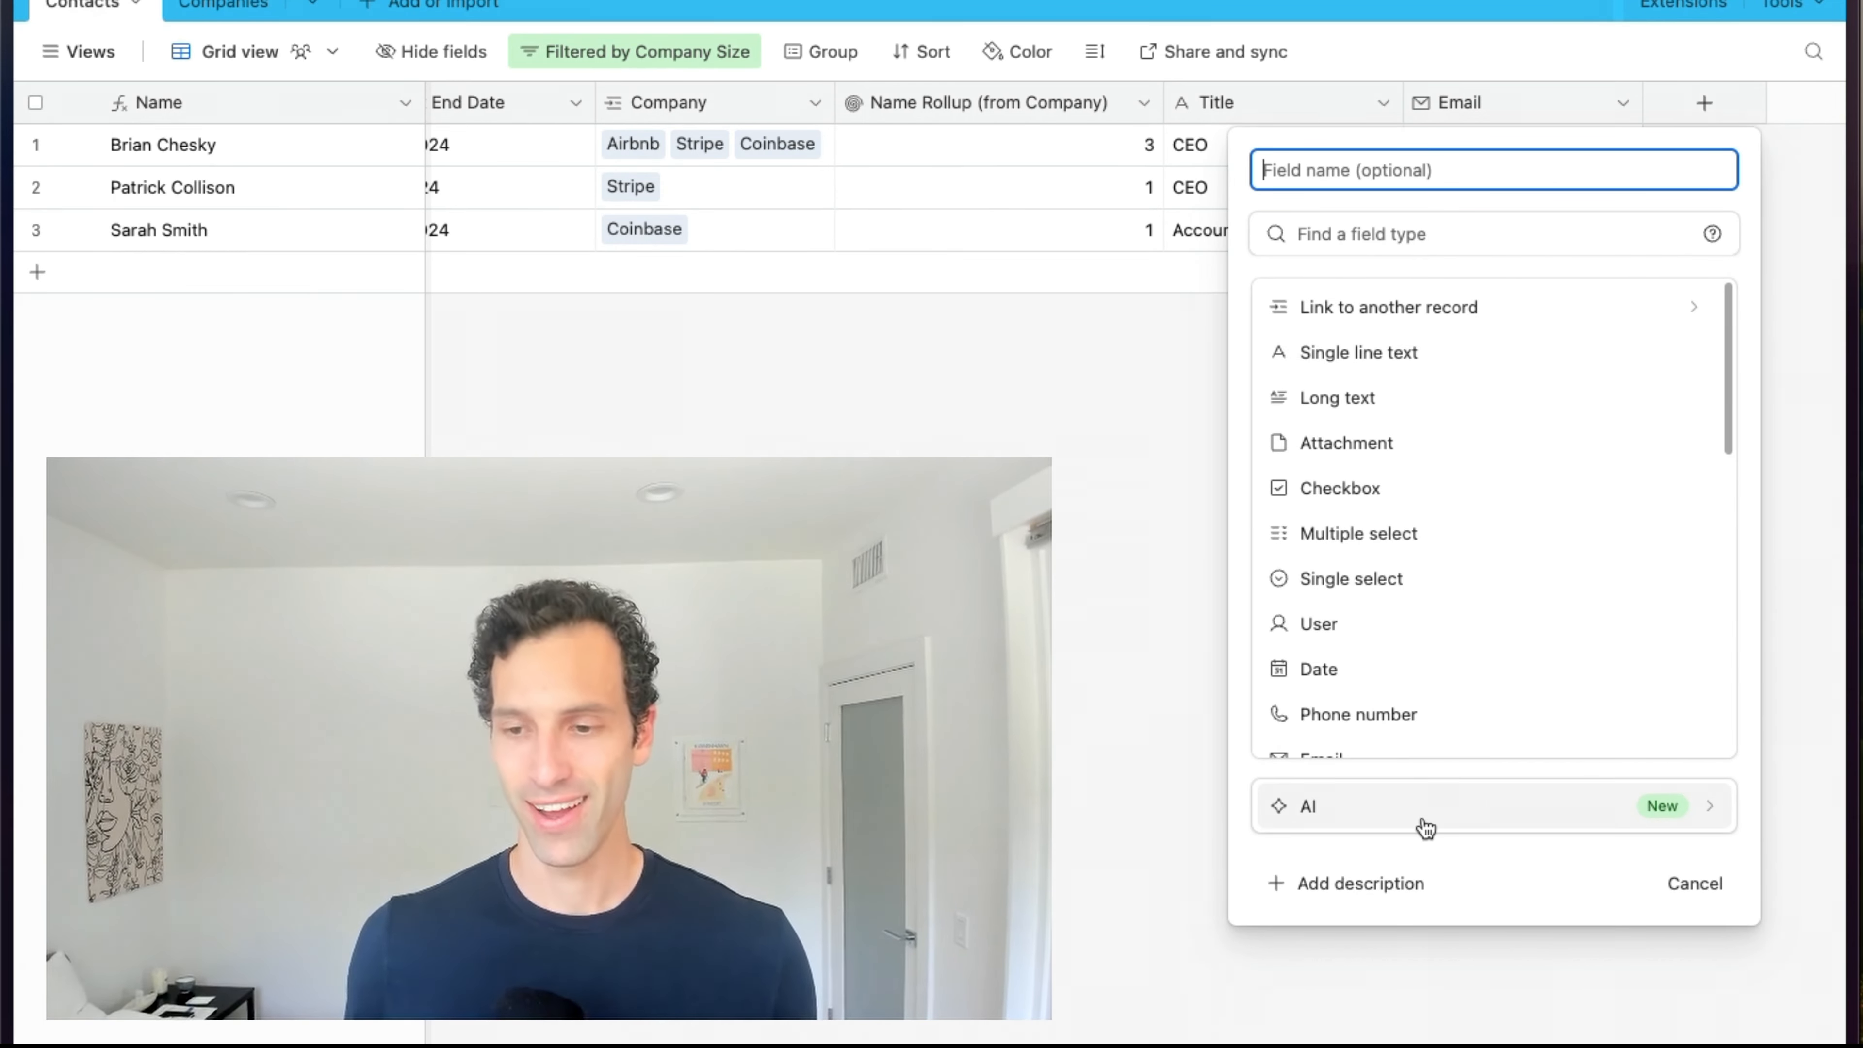
mouse_move(1426, 828)
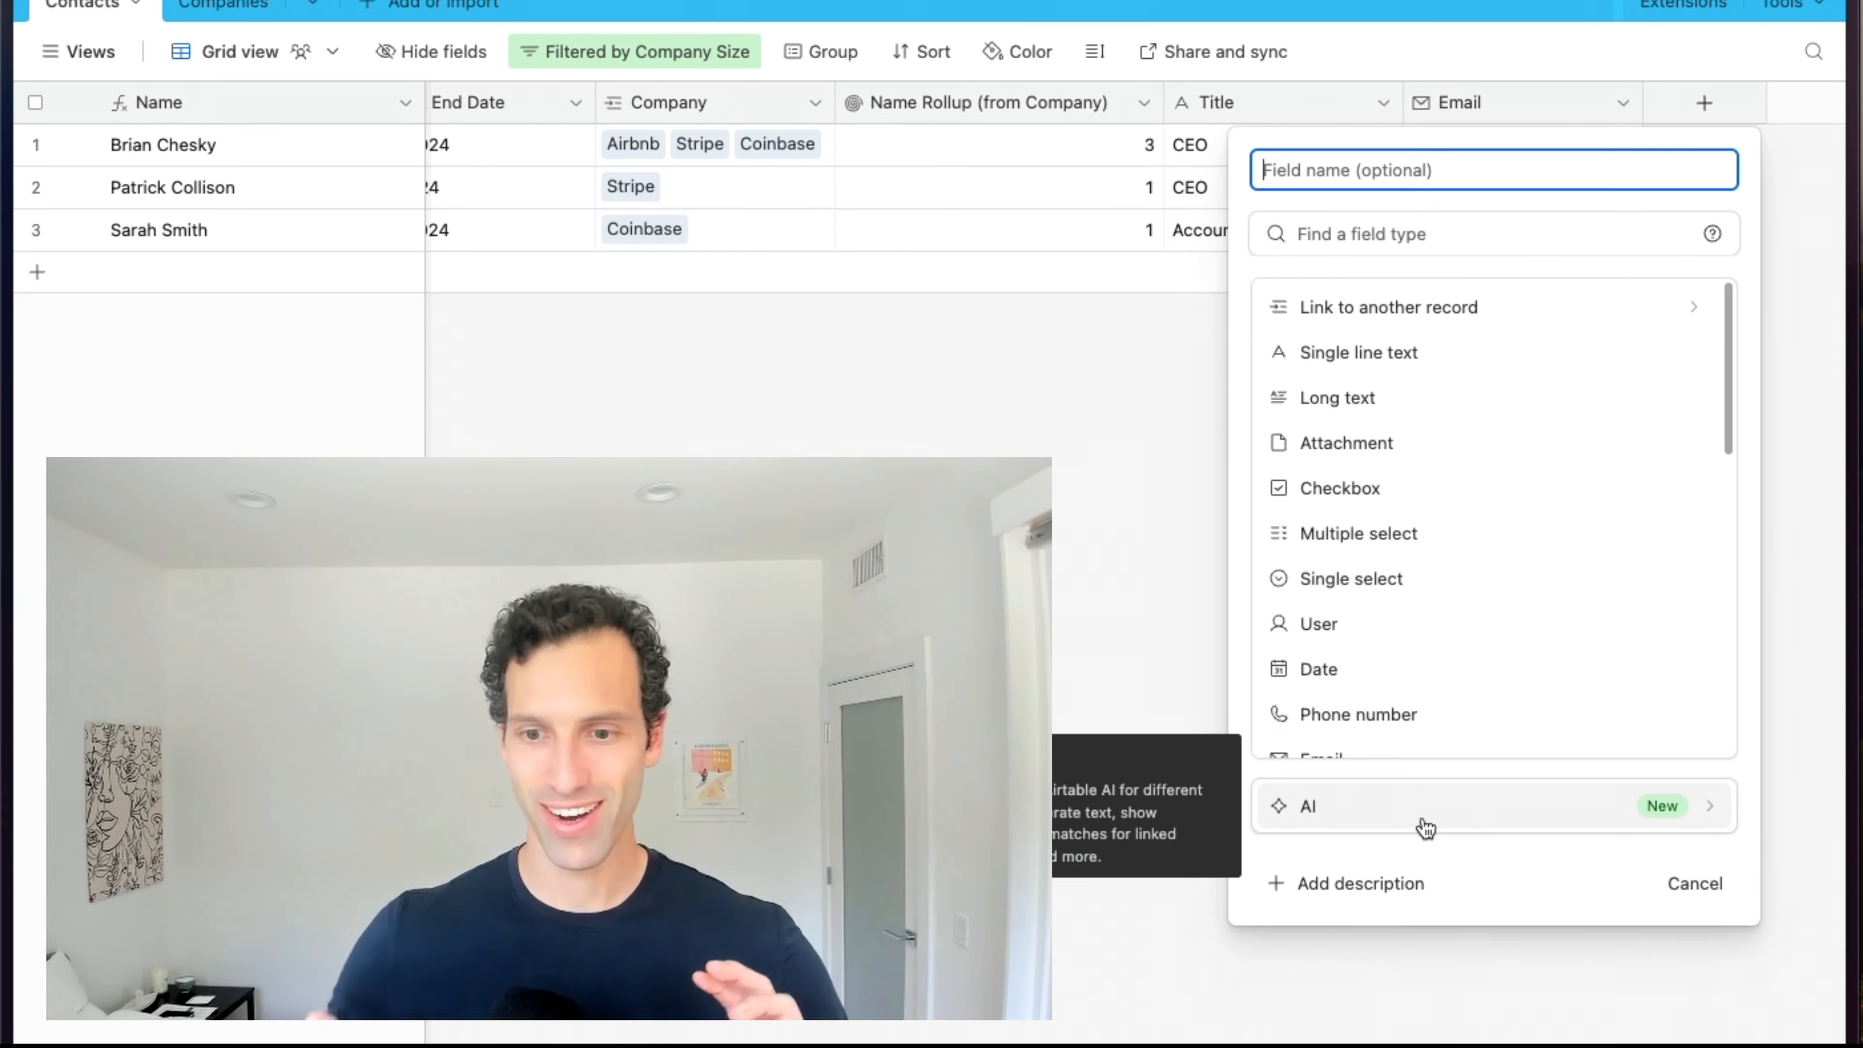
click(1425, 828)
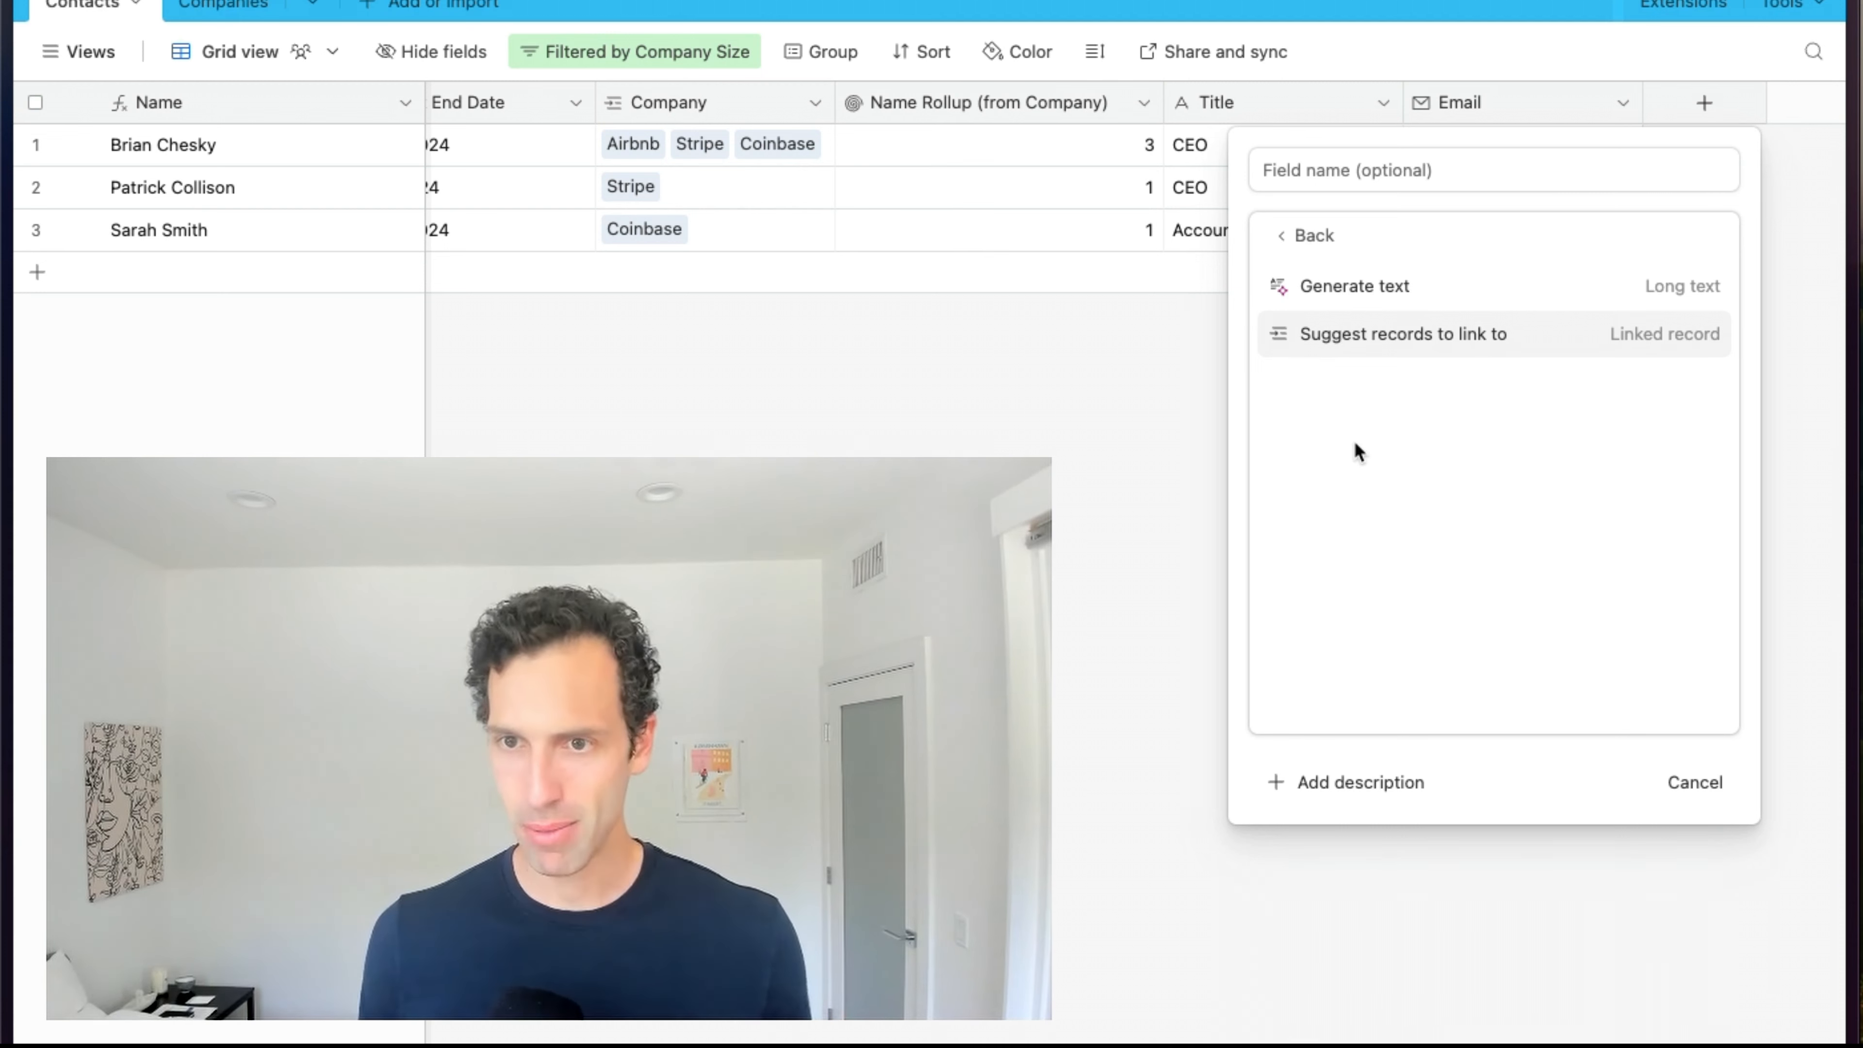
Make the field a Generate text (Long text) AI field with a prompt started from scratch.
click(1382, 304)
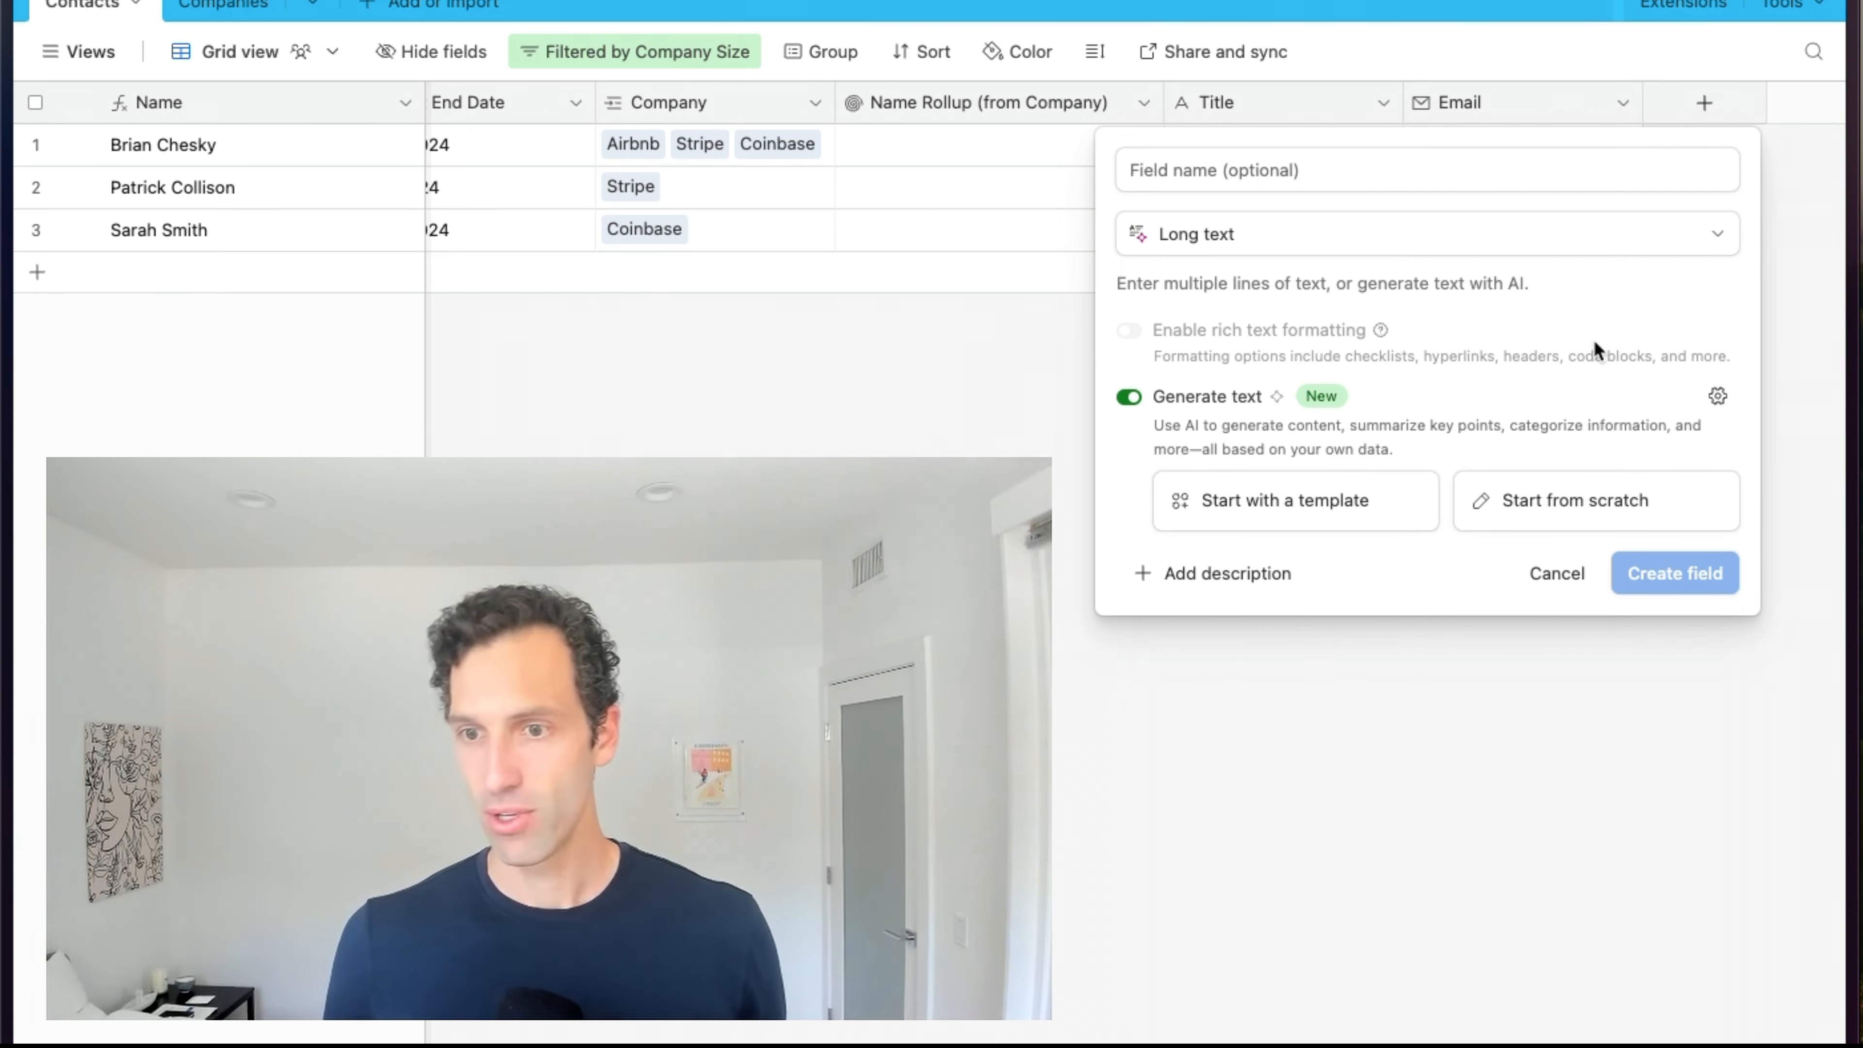
click(1563, 504)
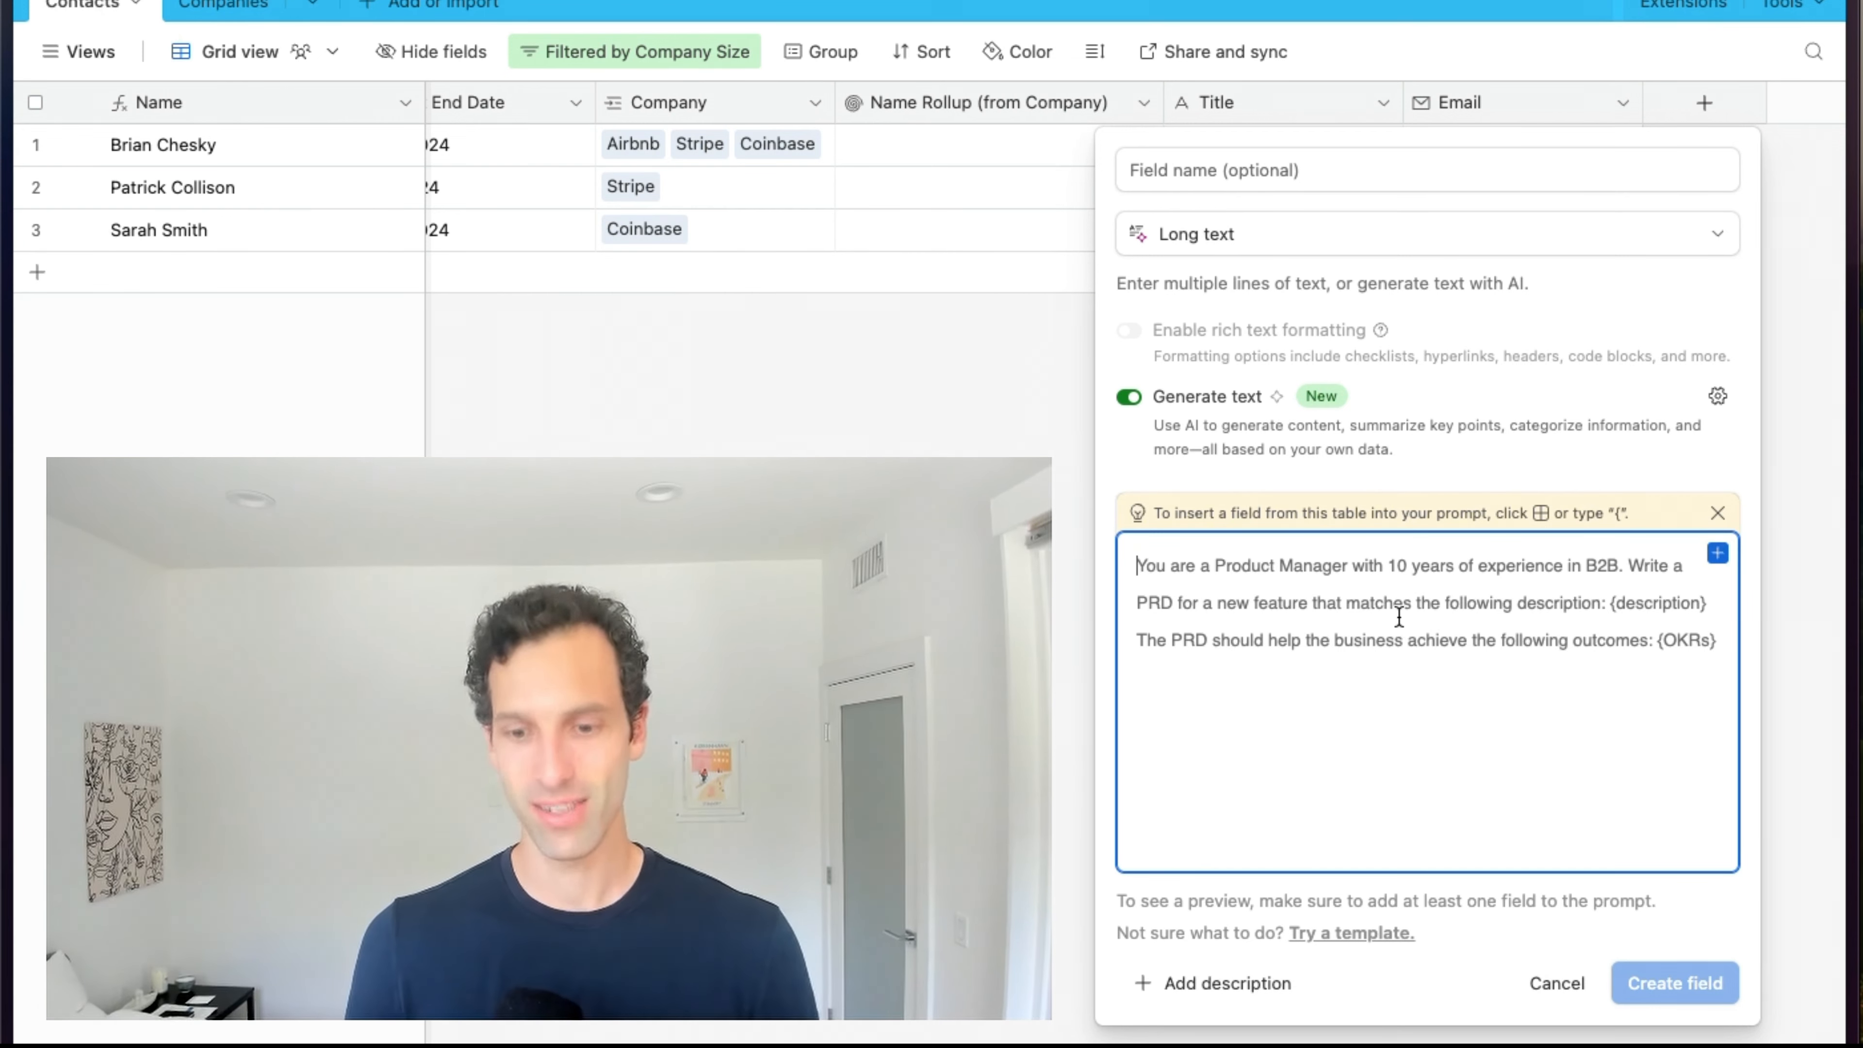
Write the SDR outbound Whalesync email prompt, inserting the Name and Company fields.
text(You are )
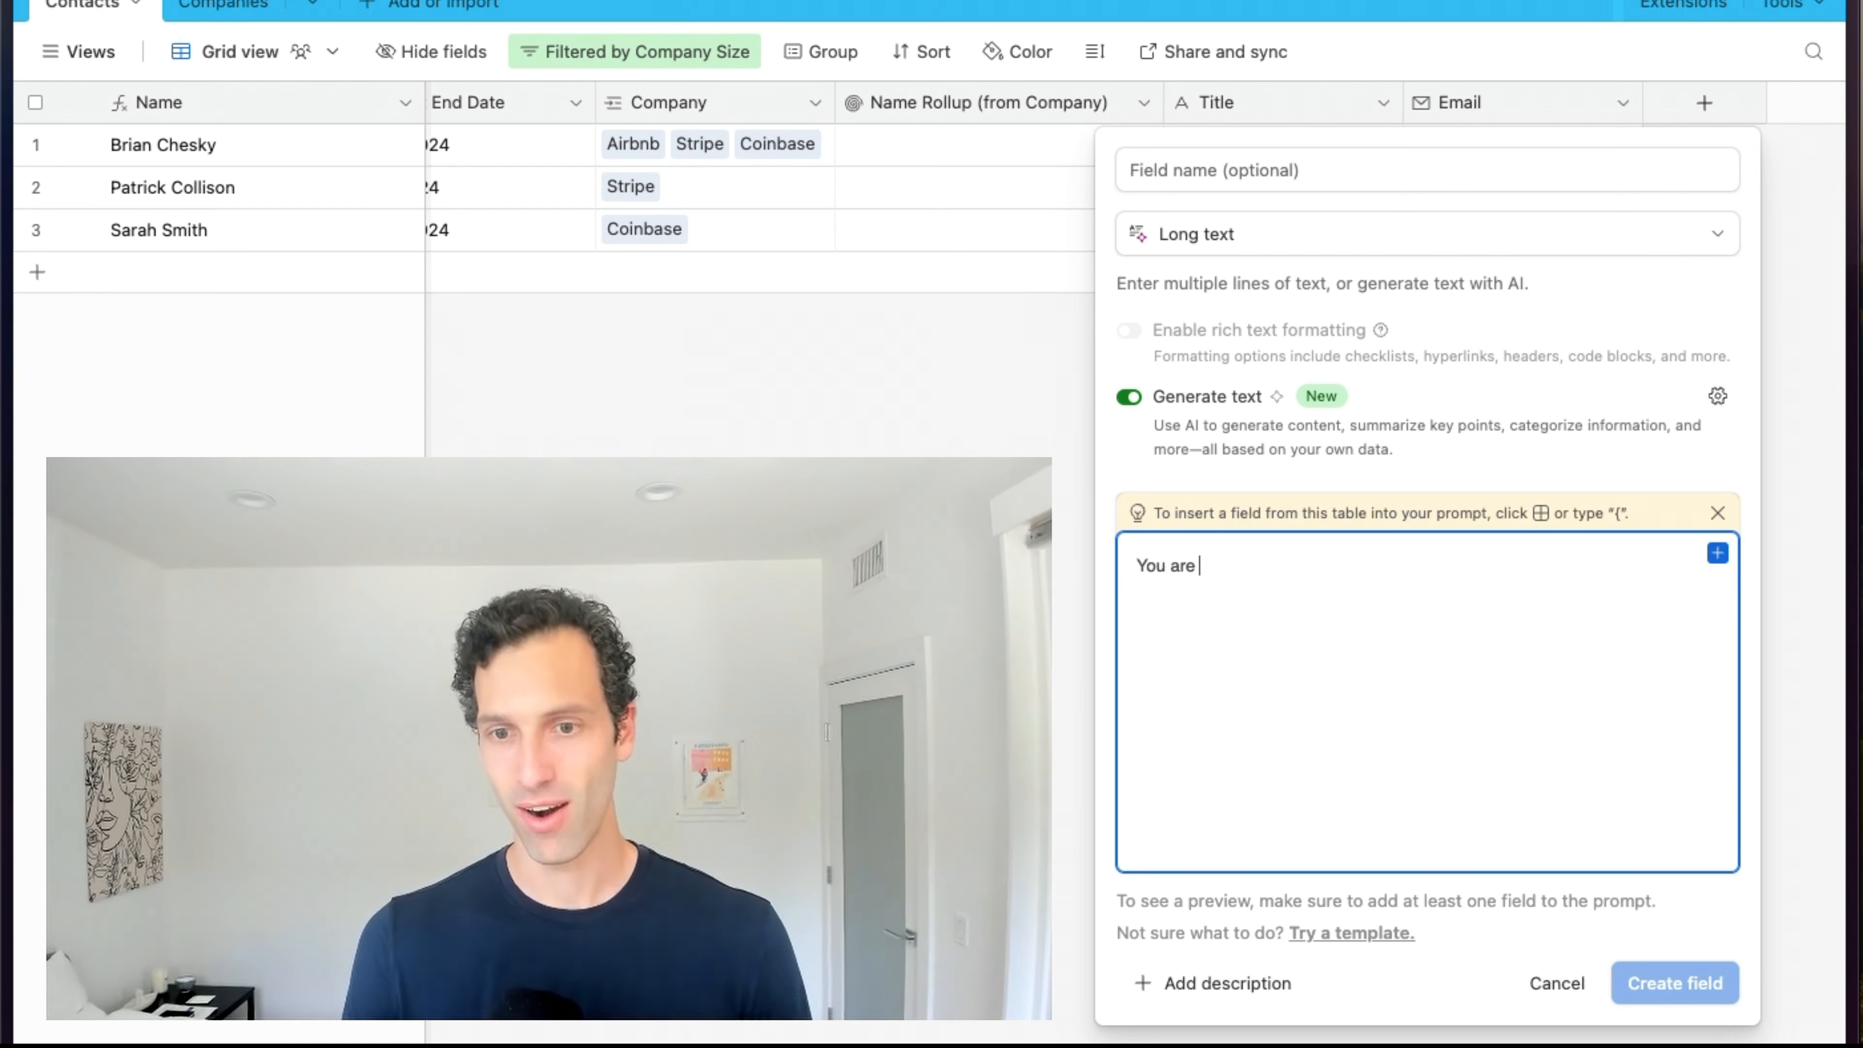
text(a SDR )
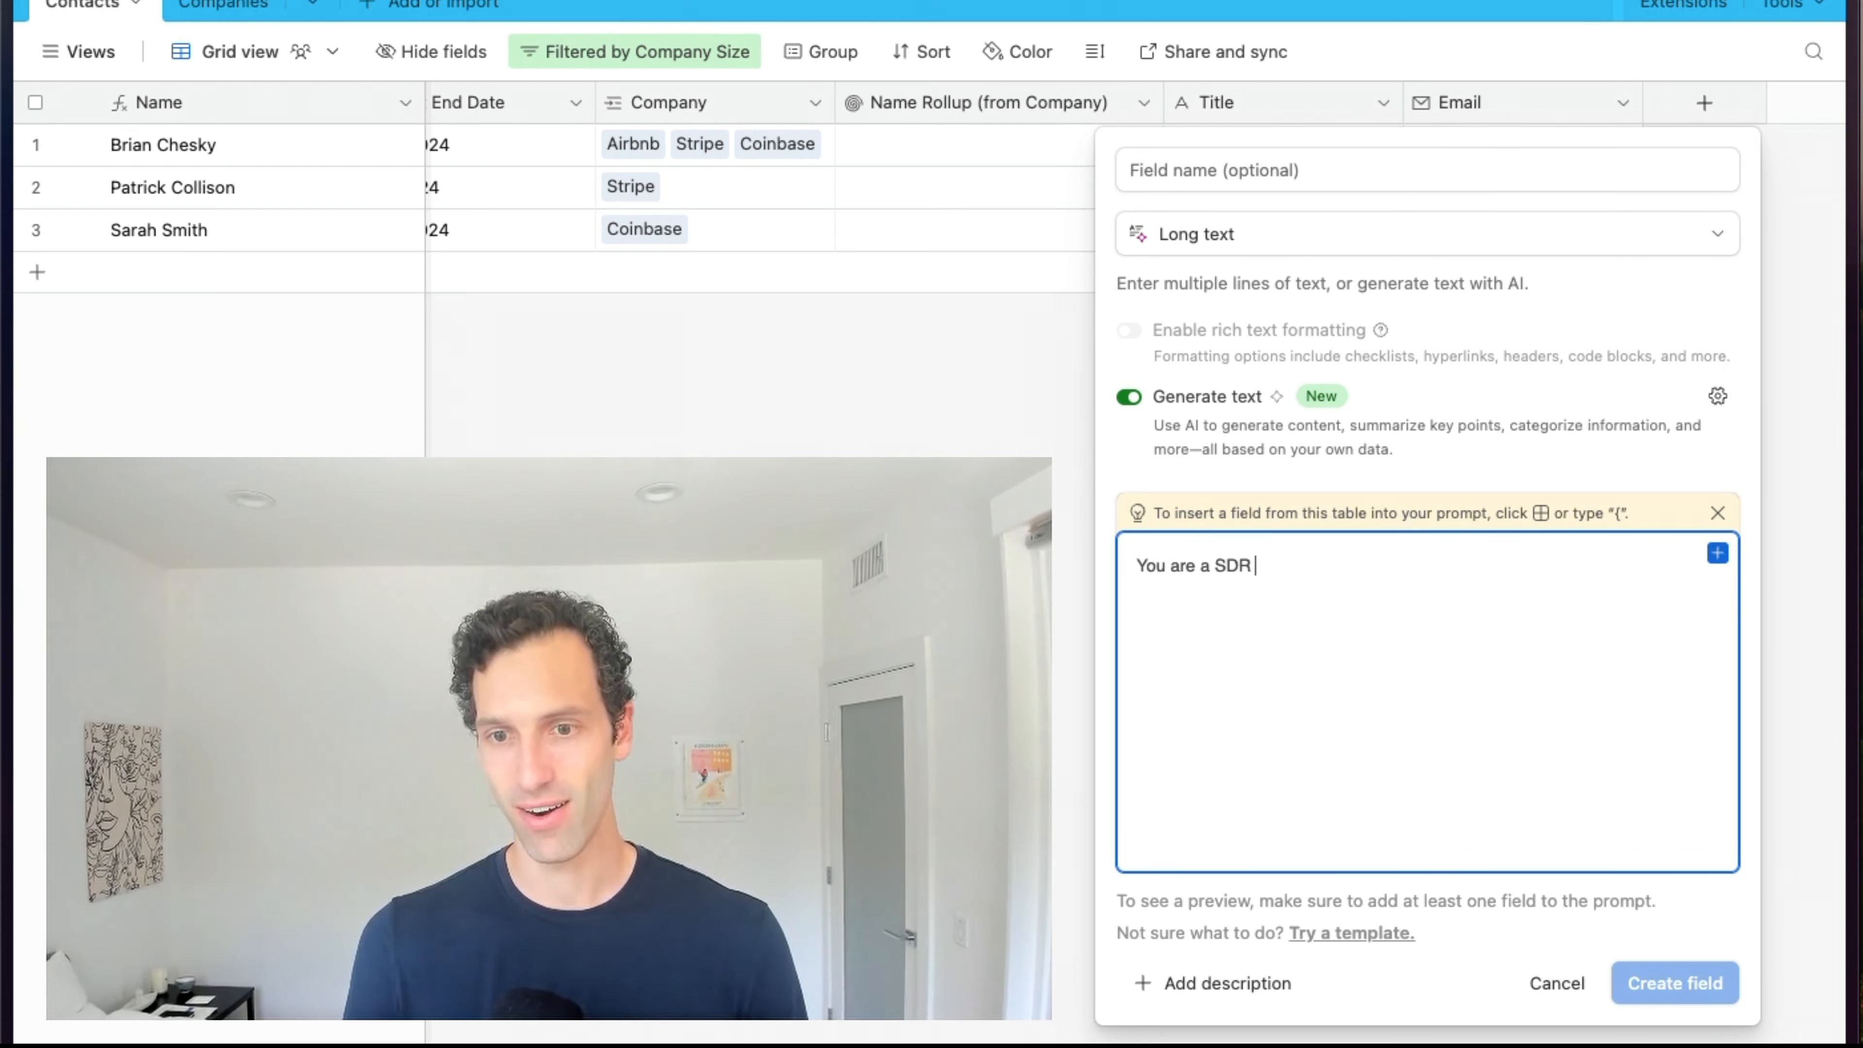
text(at a top )
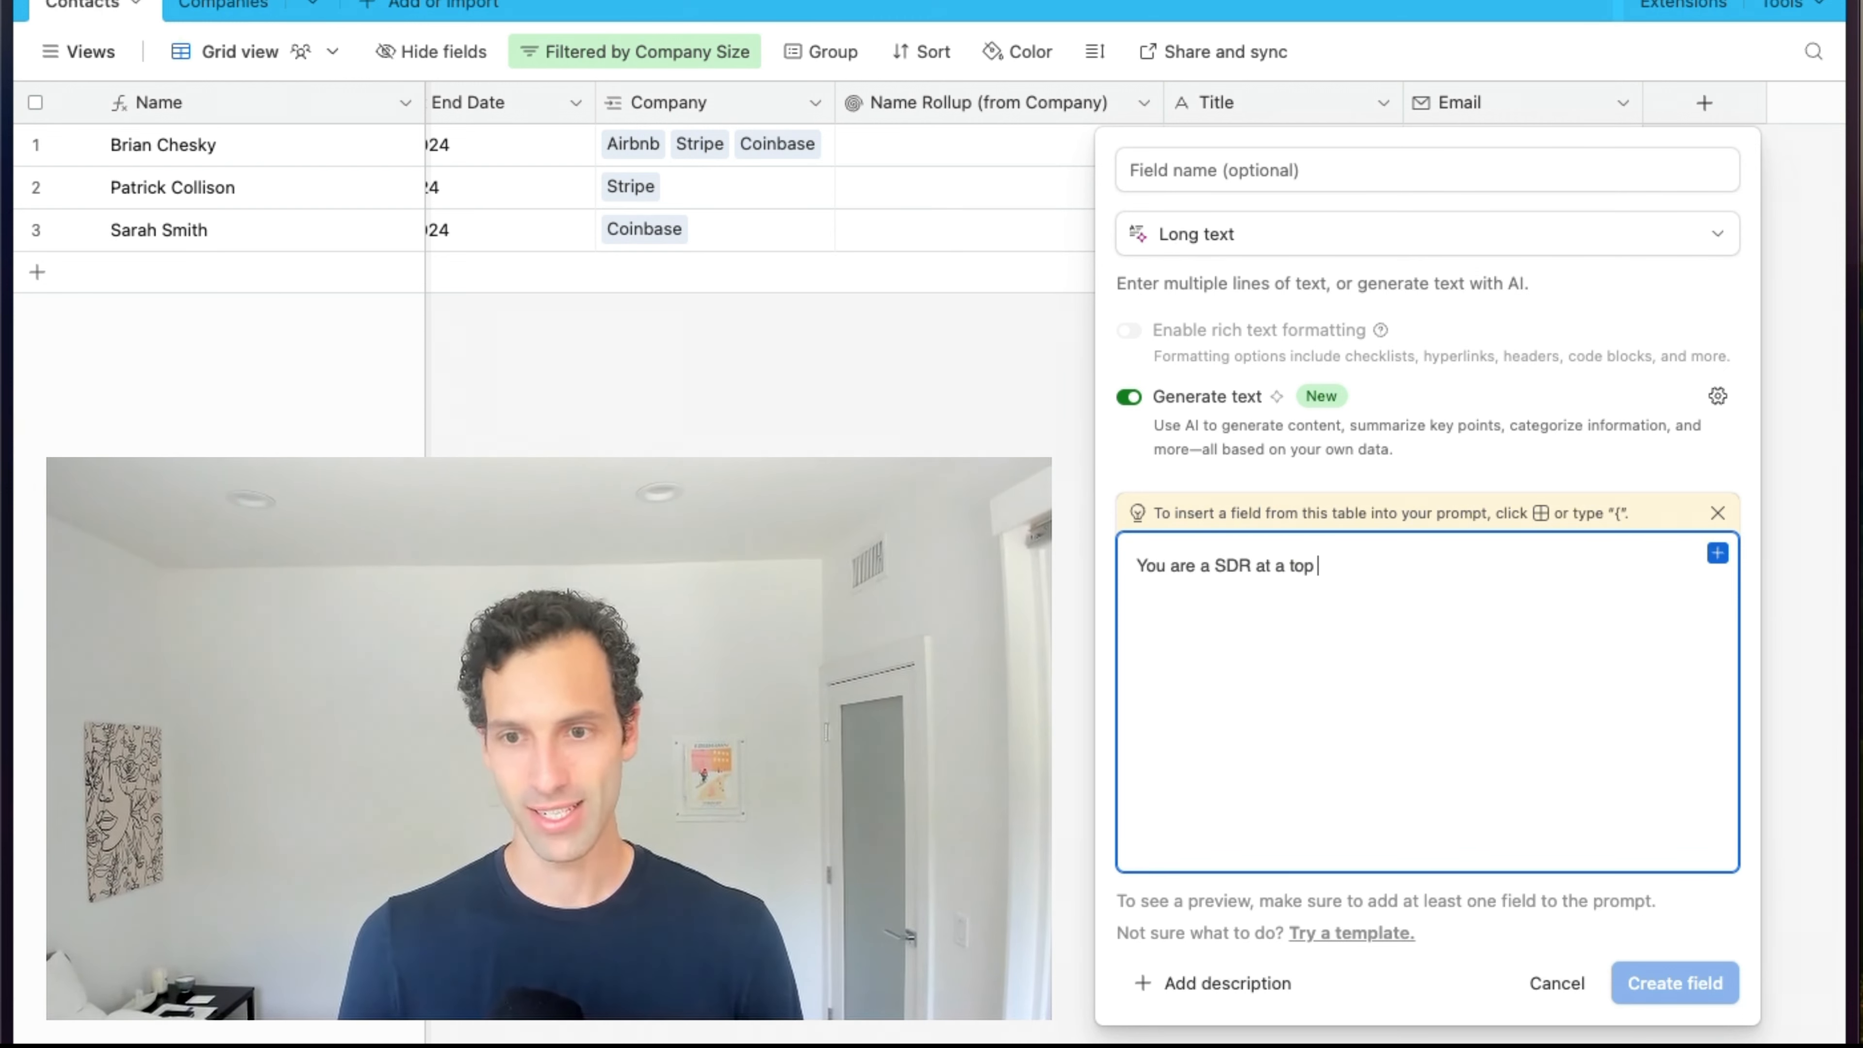
text(tech company. Write an)
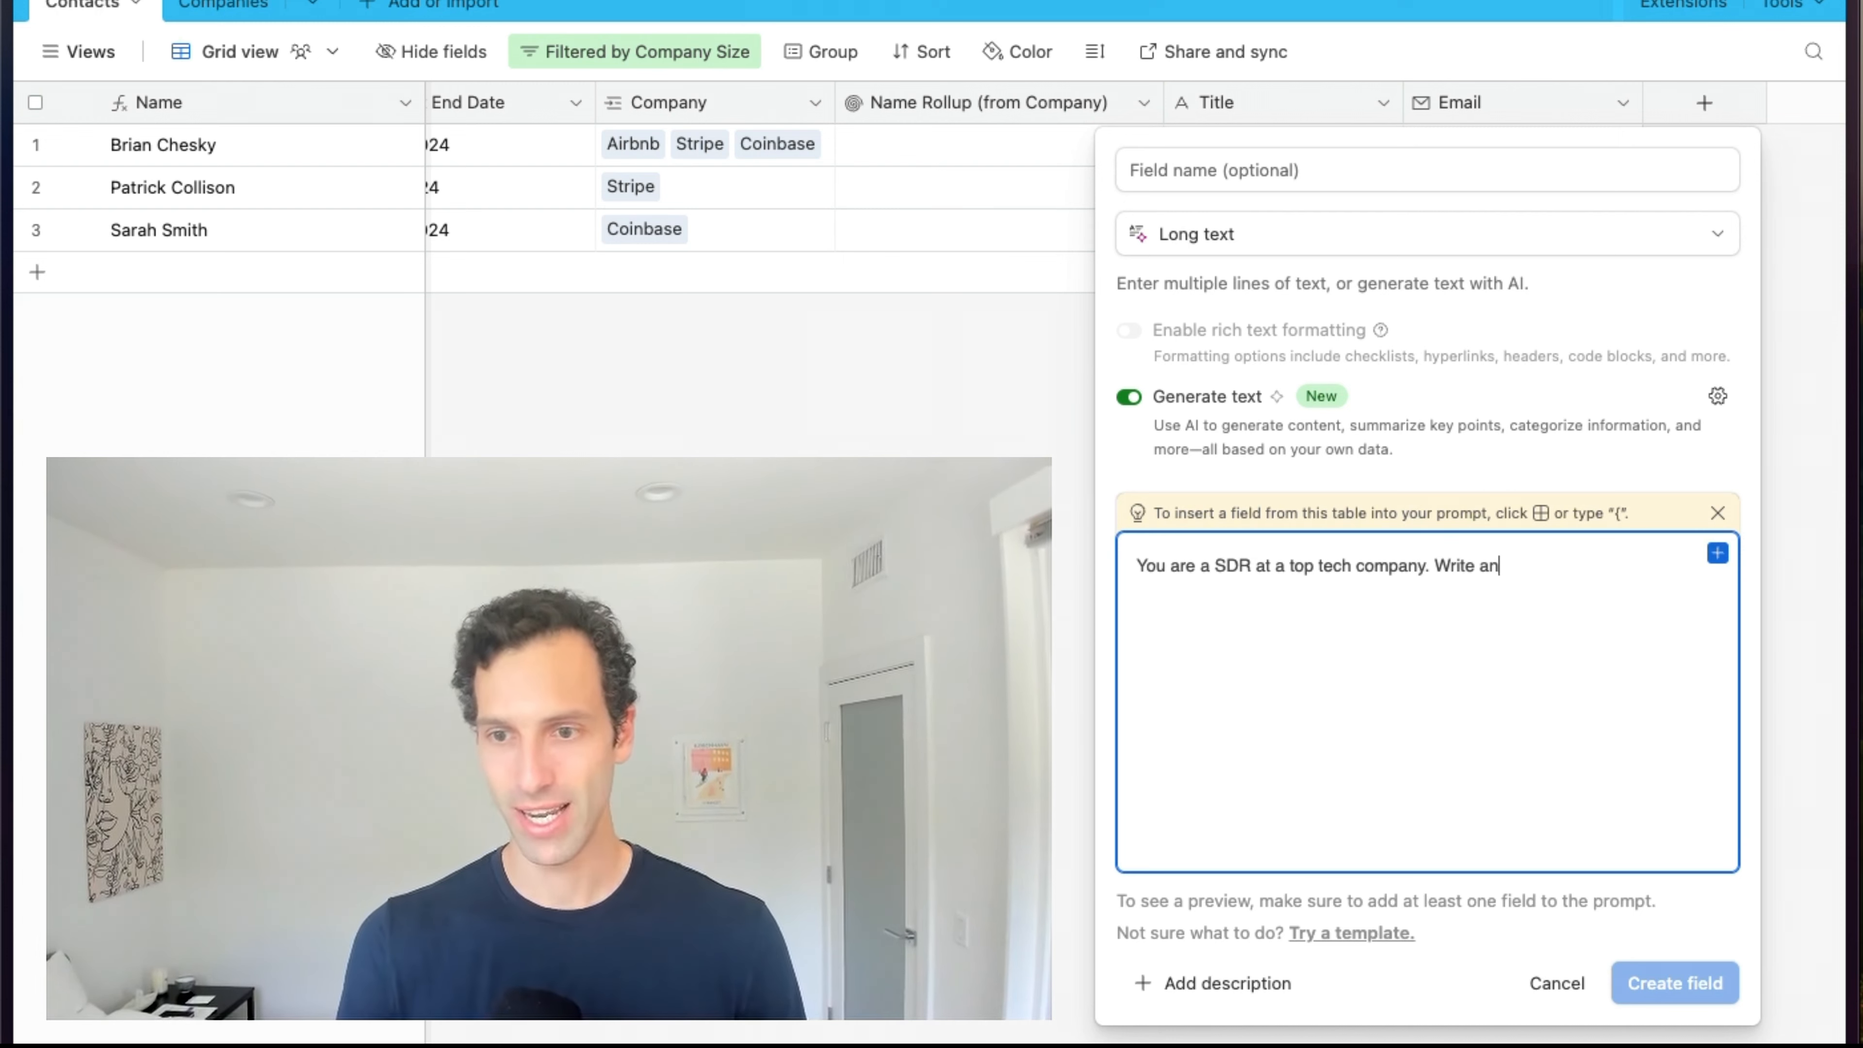
text( outbound email tha)
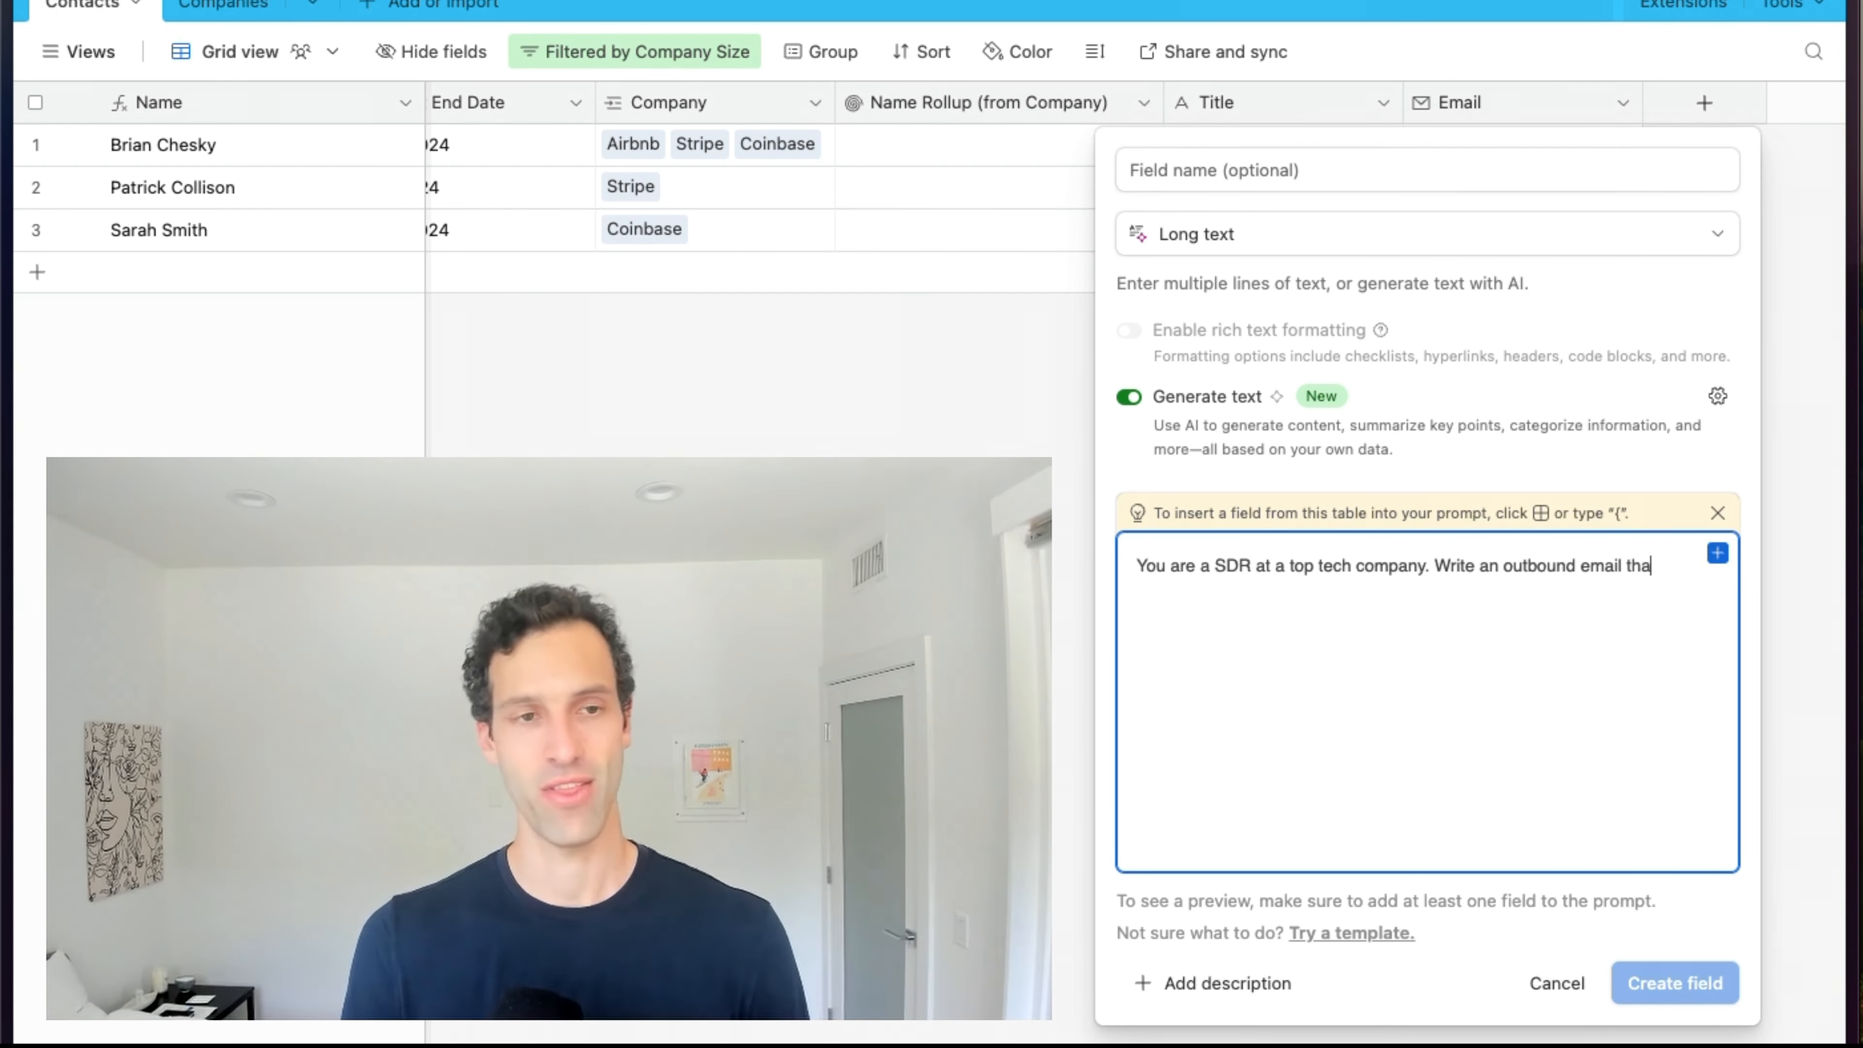
text(t gets the p)
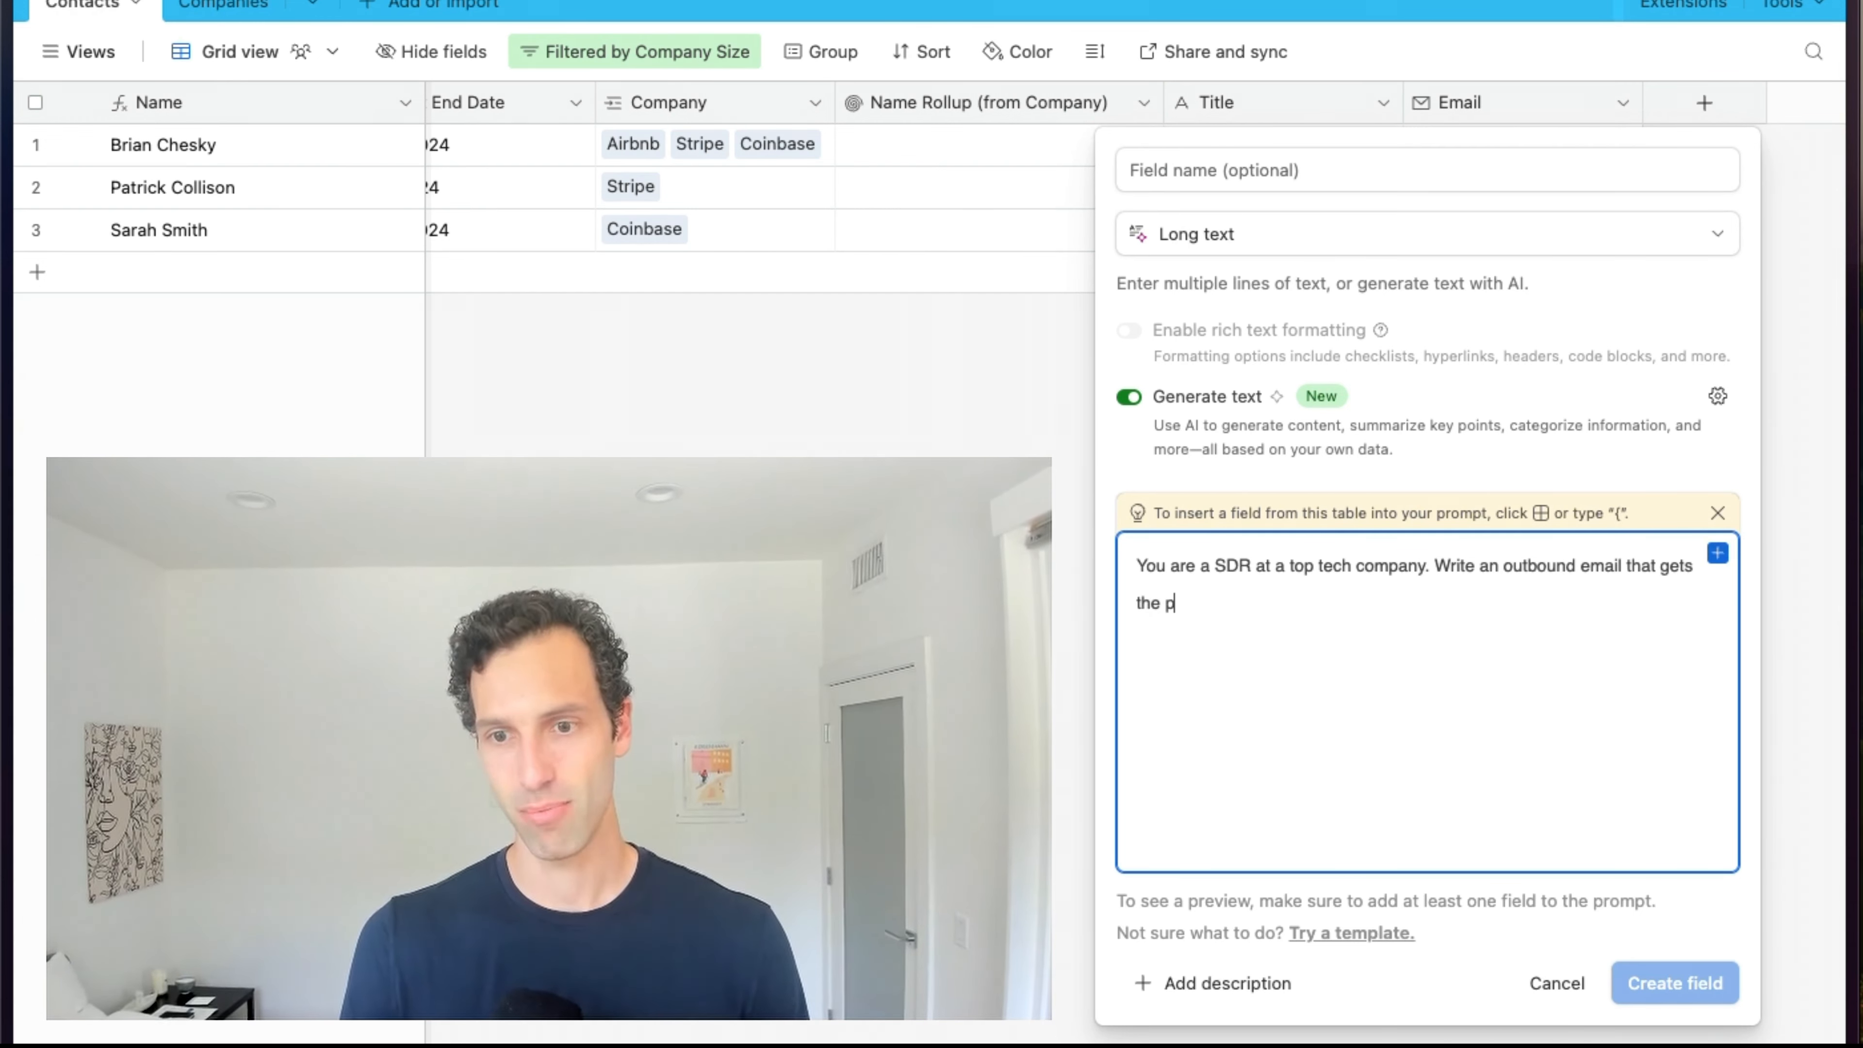
text(rospect int)
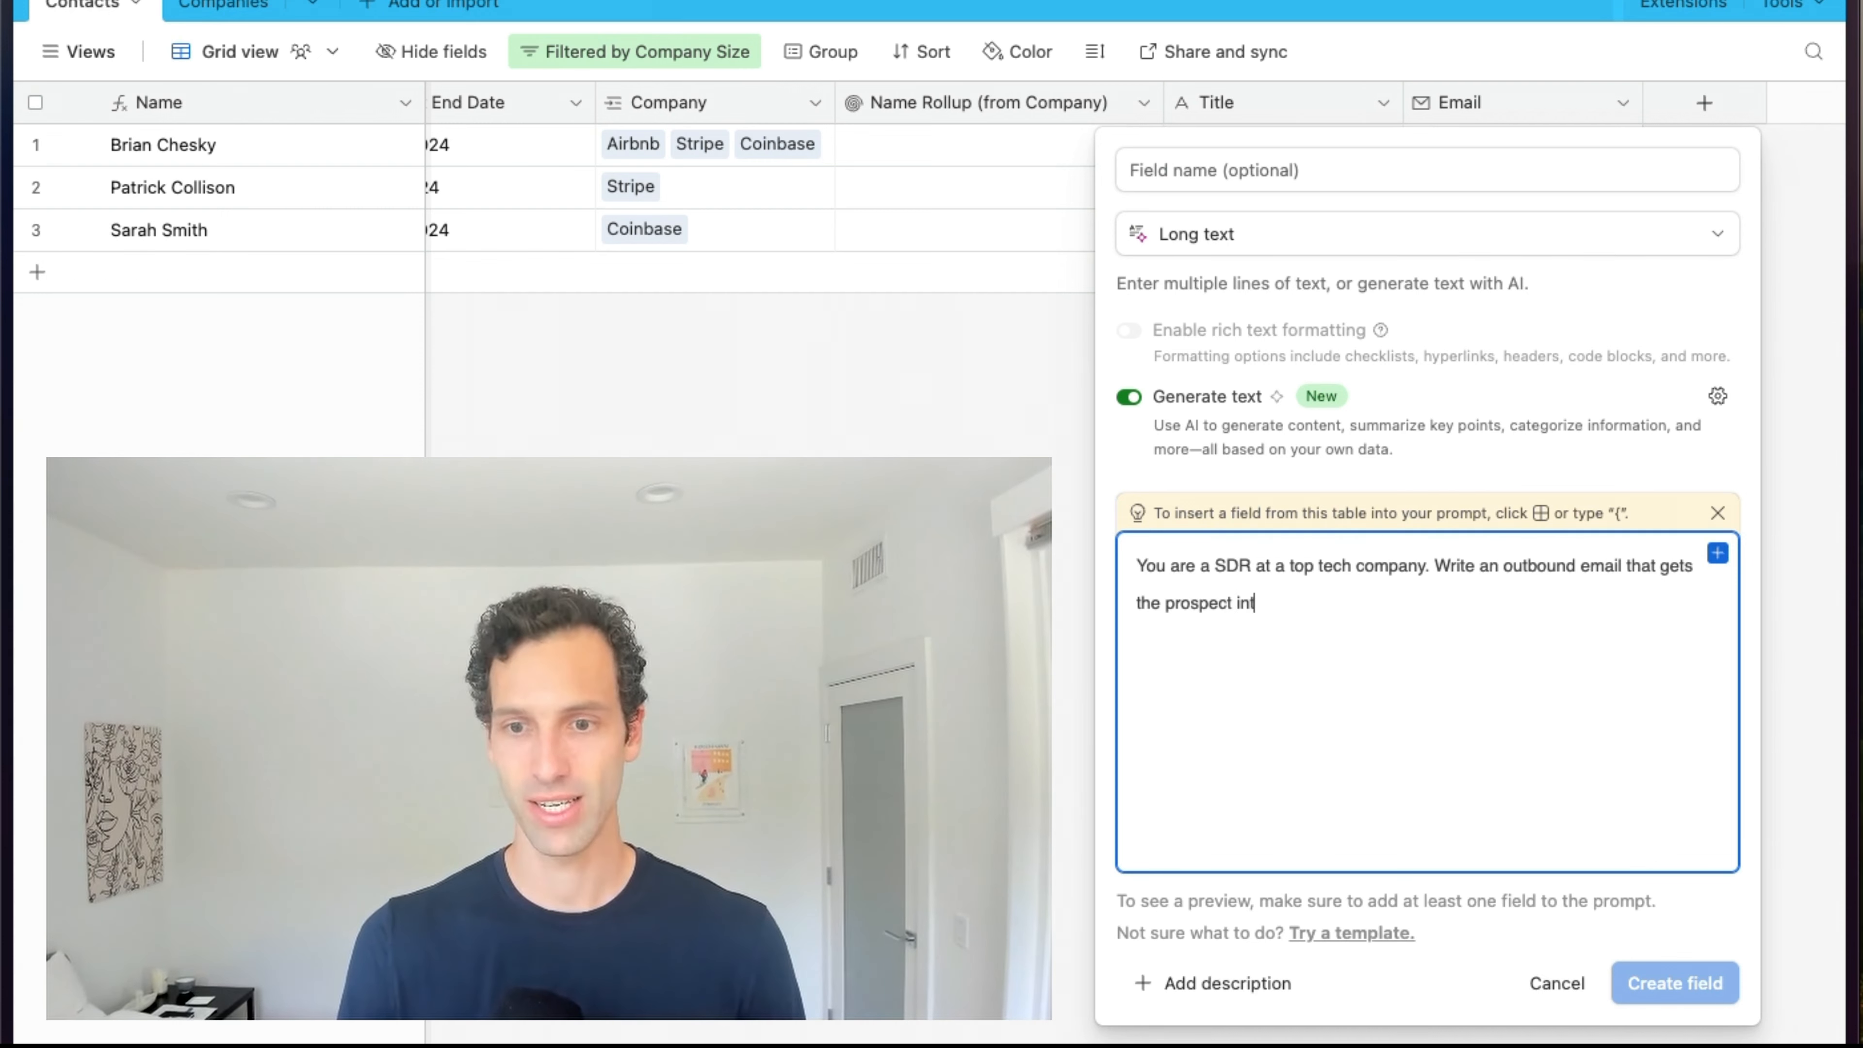
text(erested in our product )
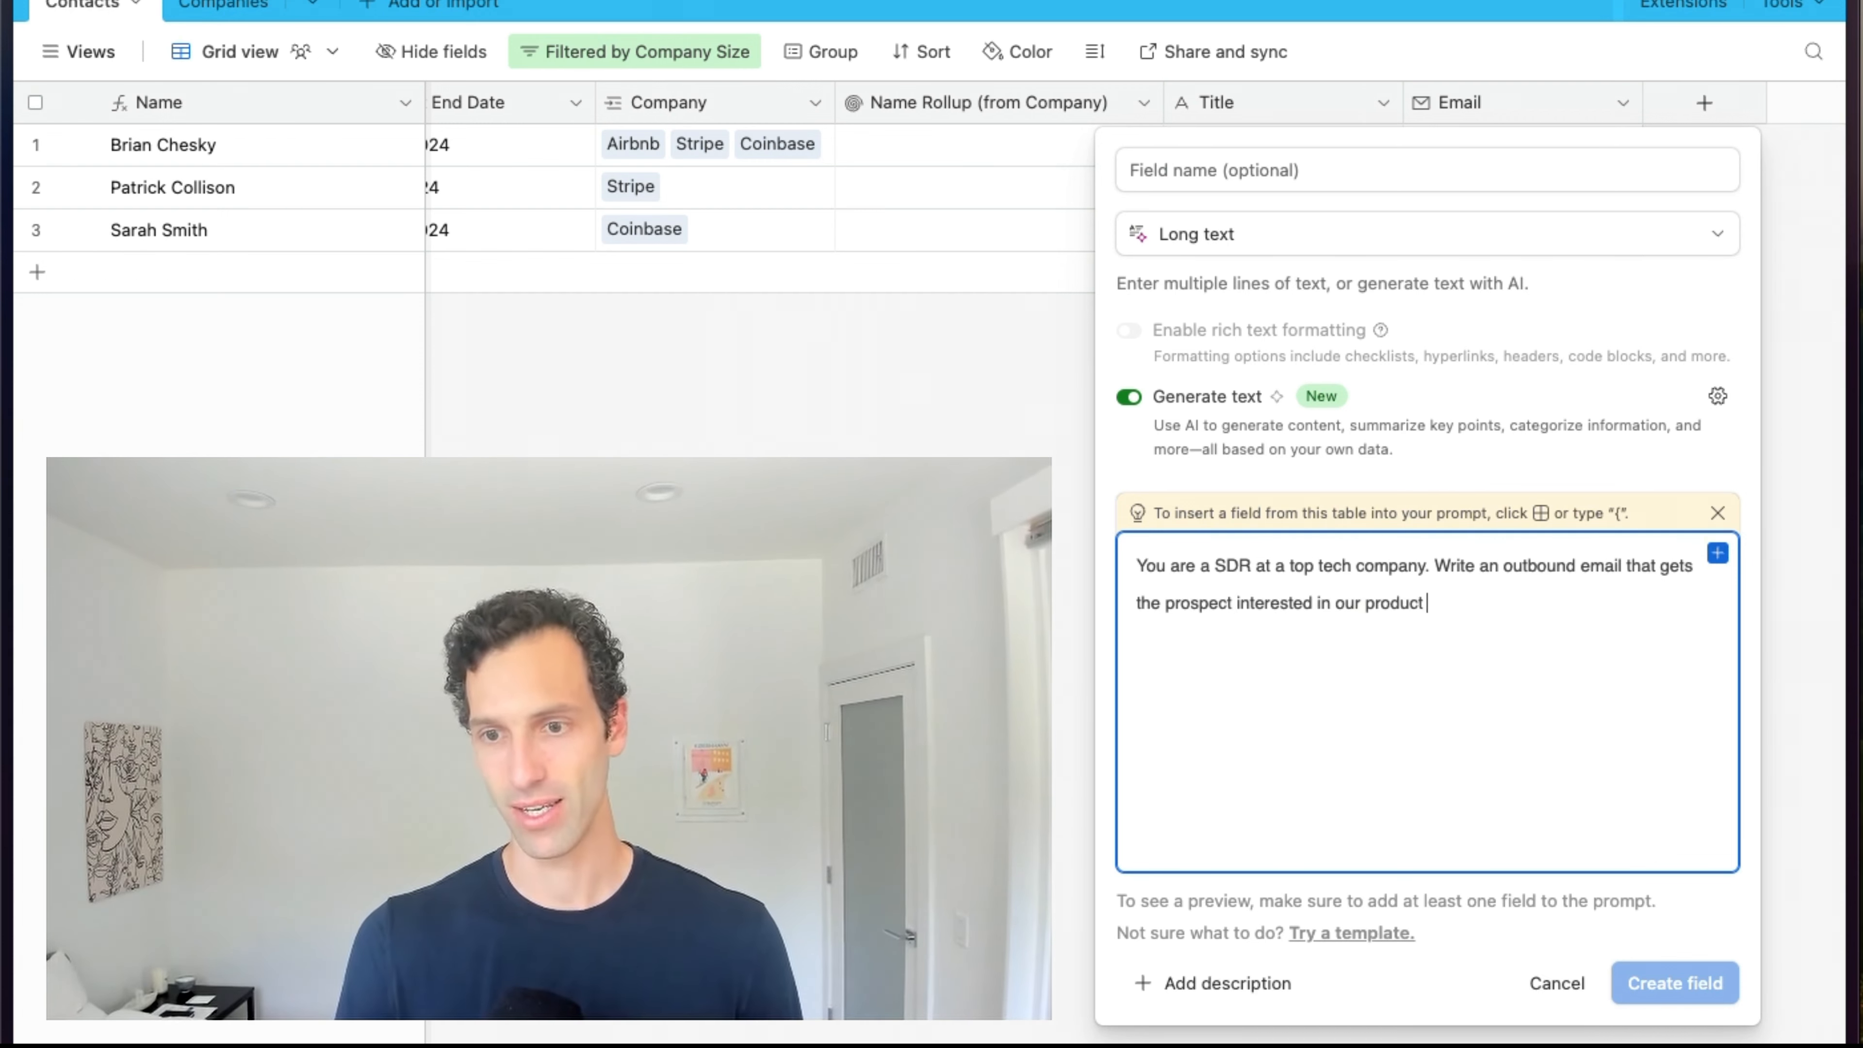
text(Whalesync.)
key(Return)
key(Return)
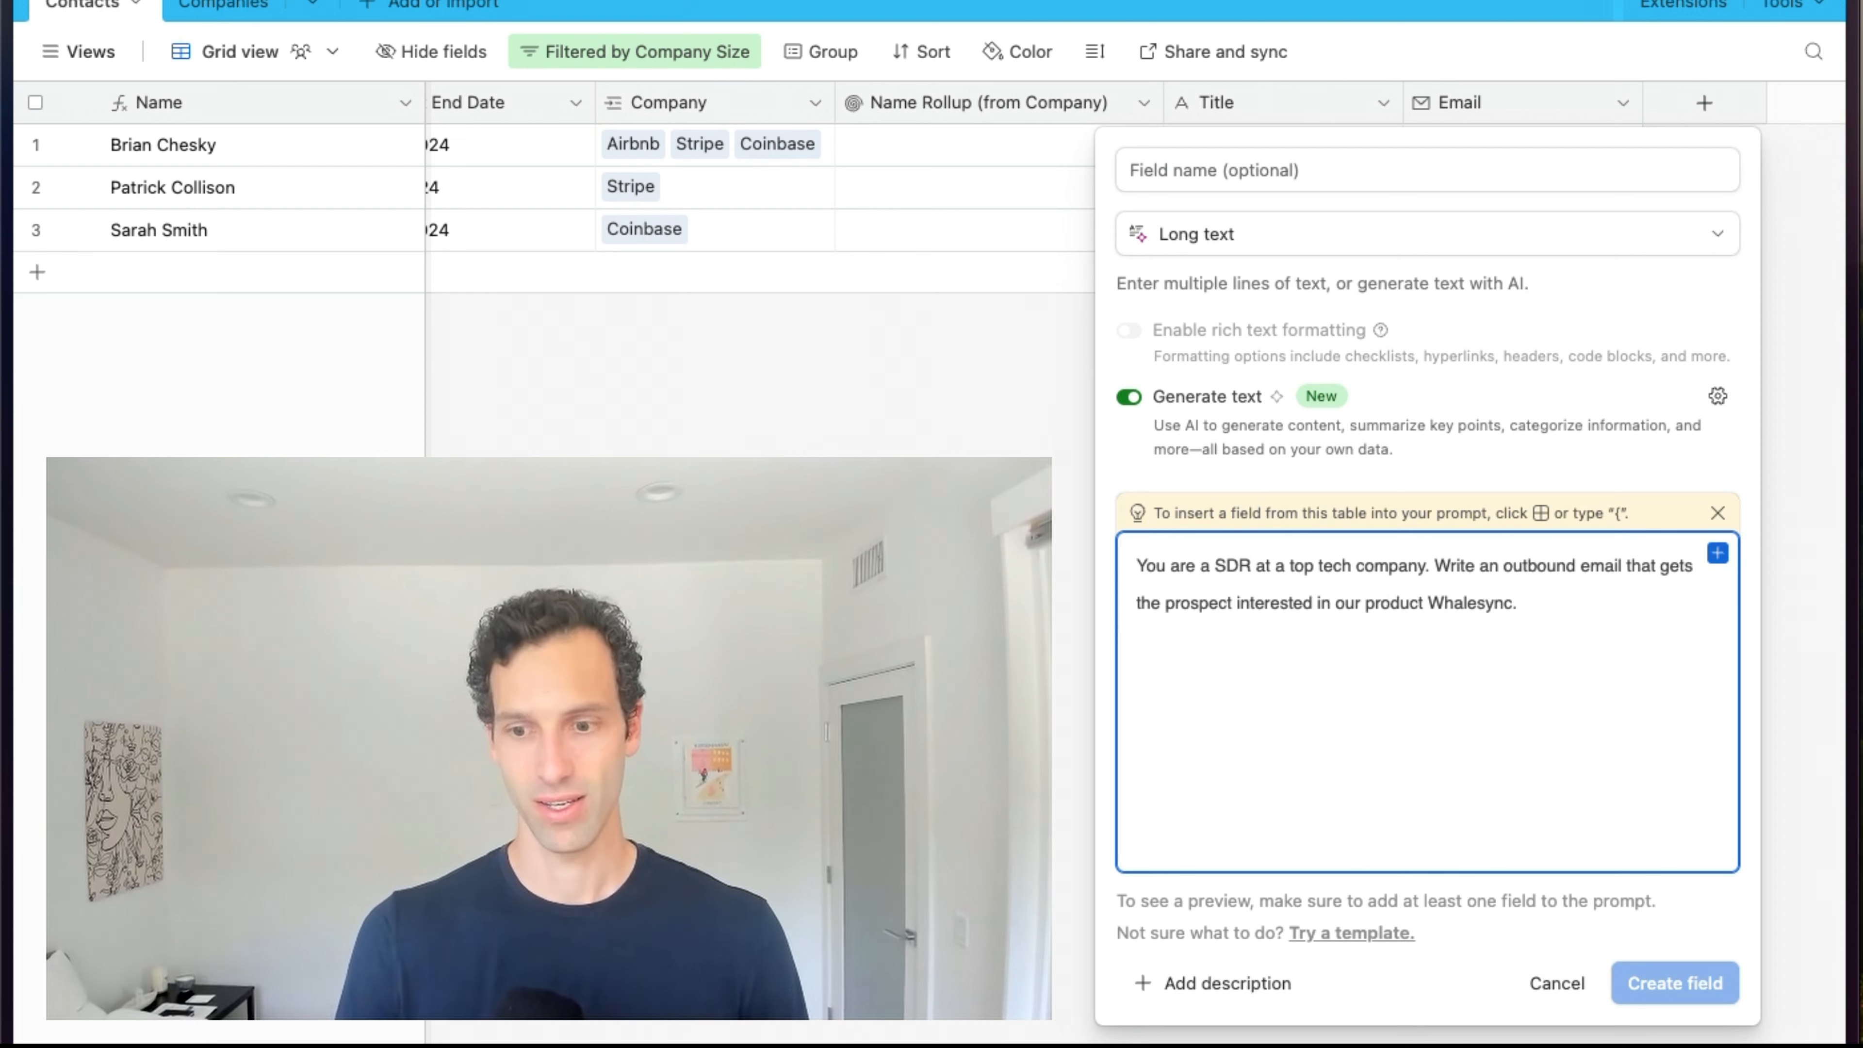
text(It should address the person by their name)
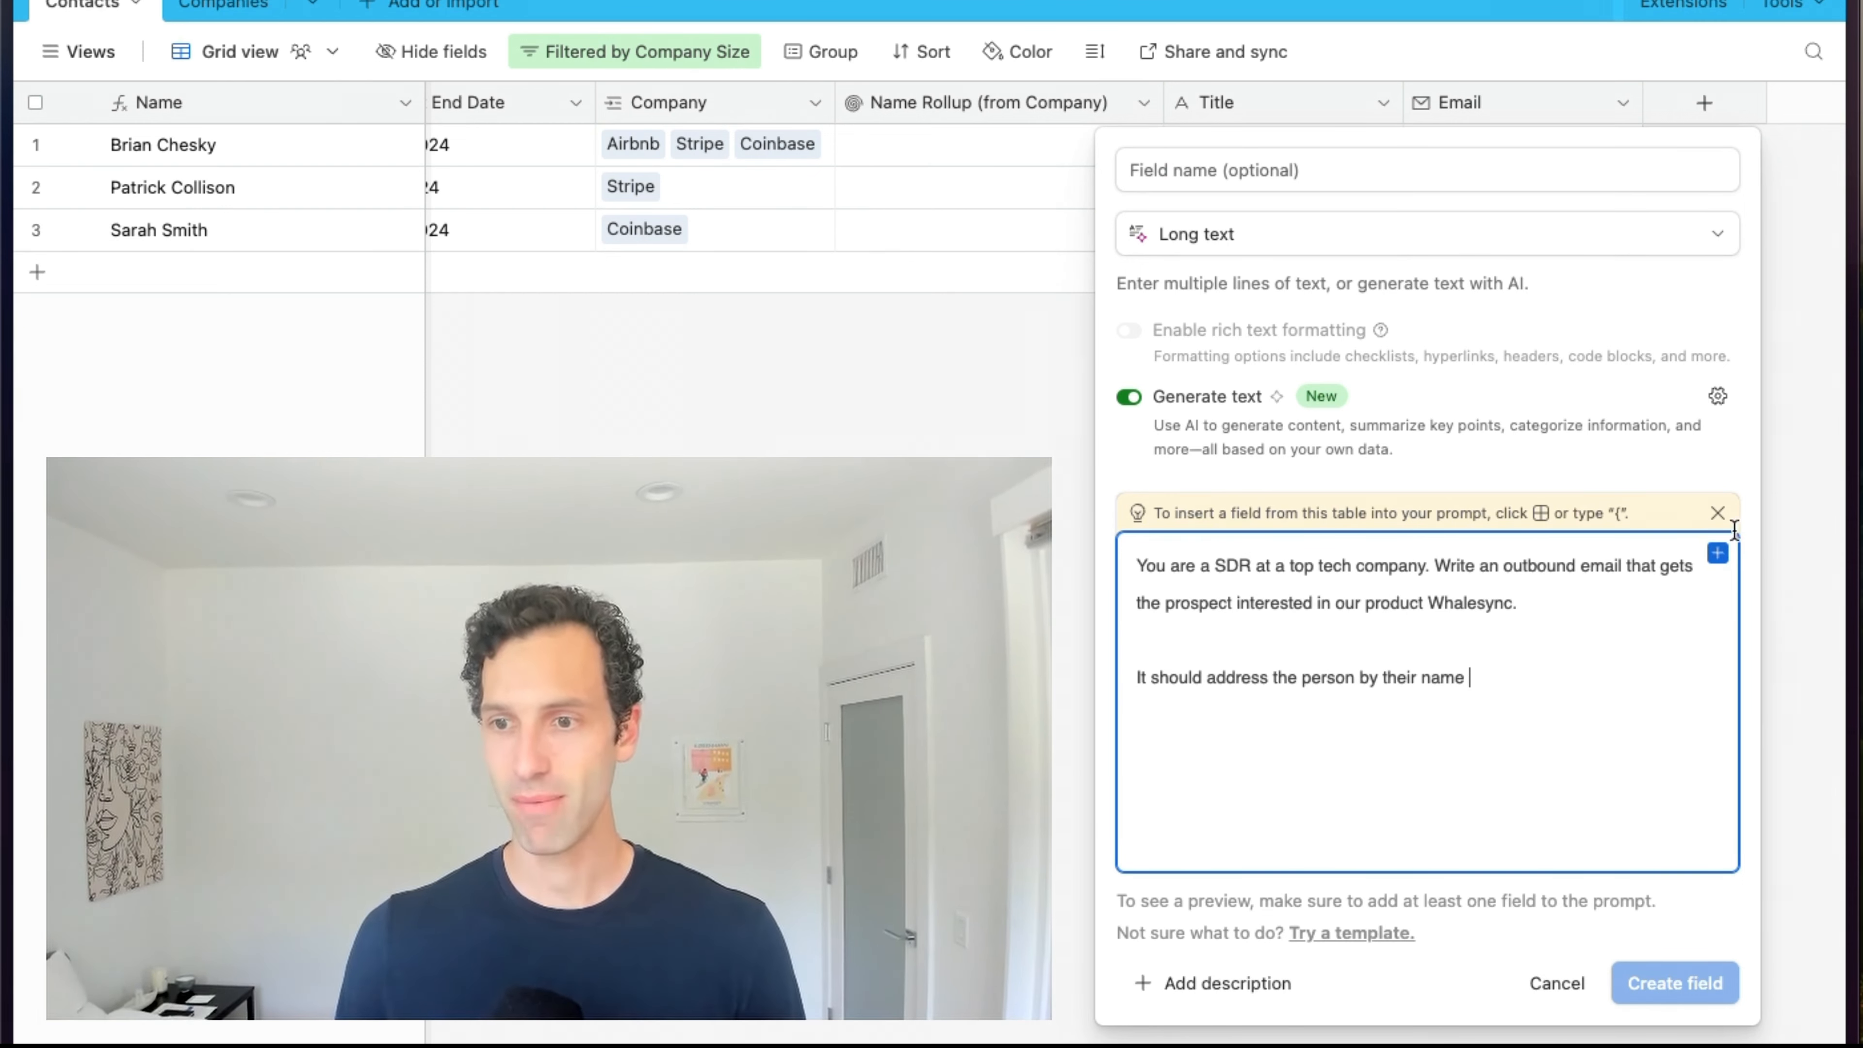
text( which is)
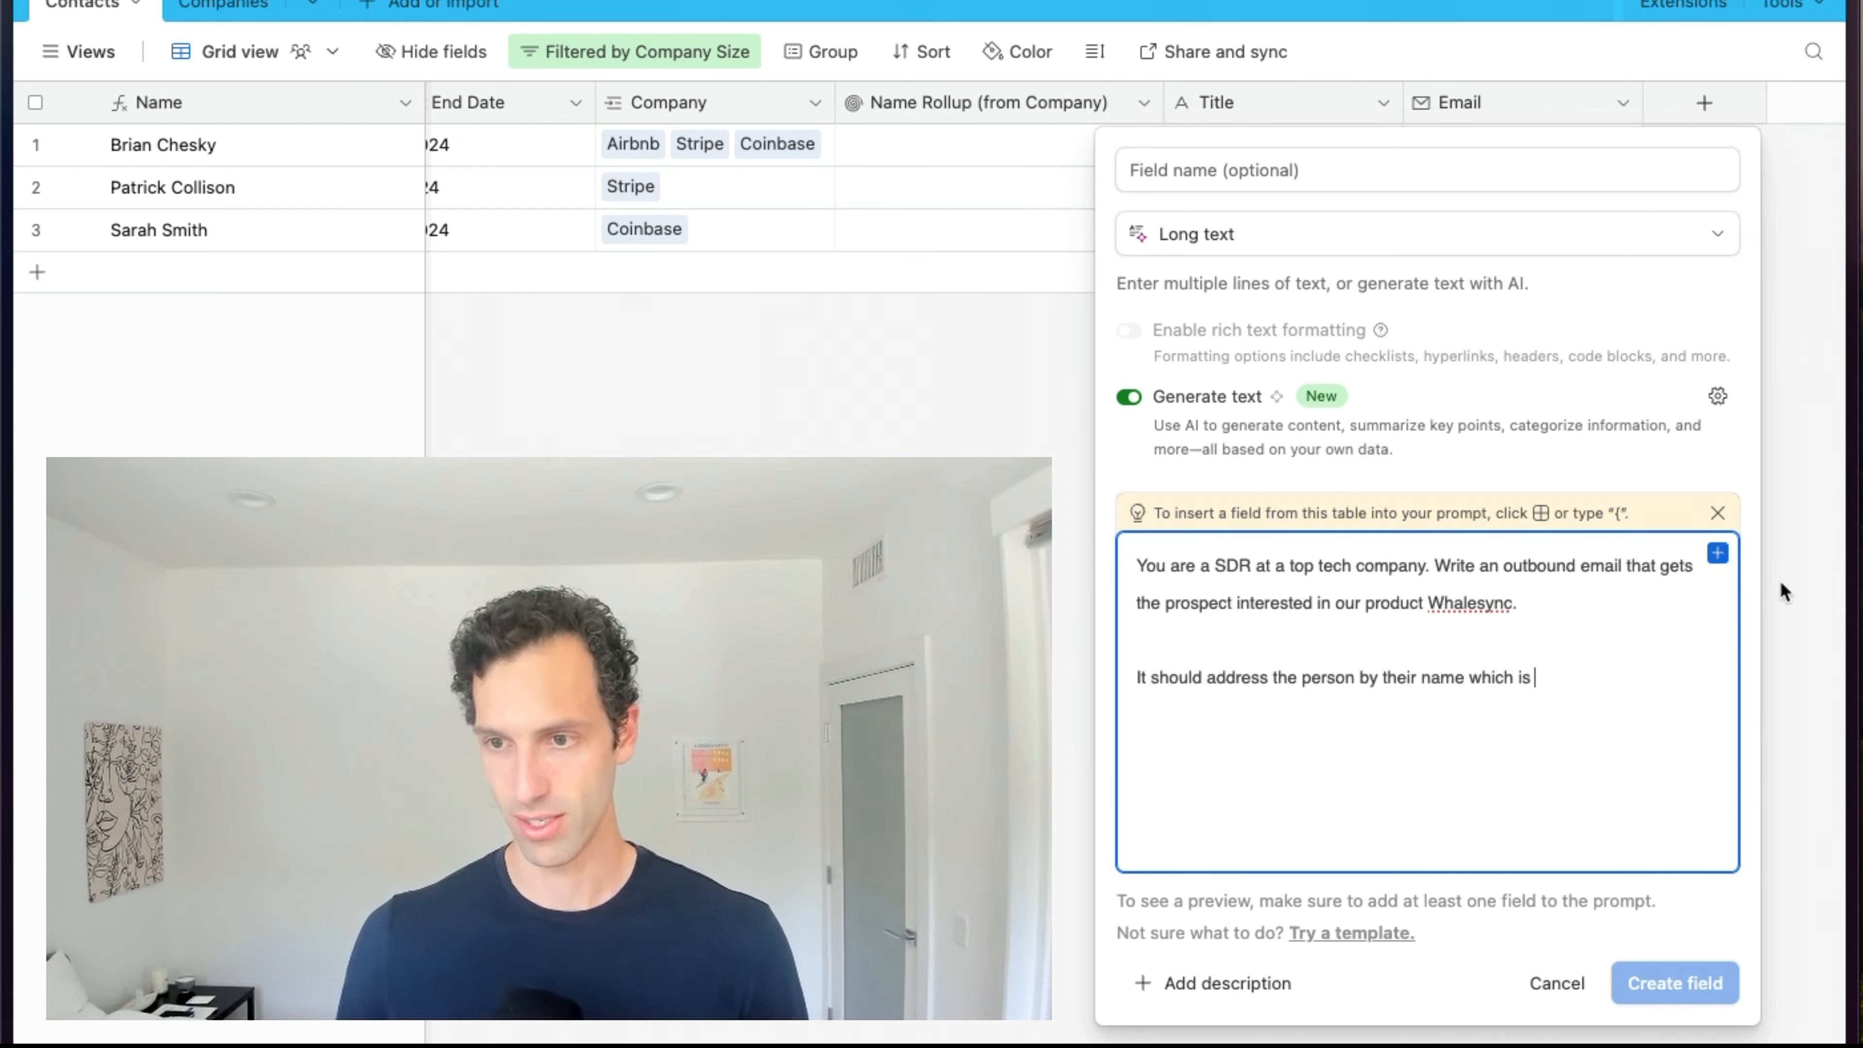
click(1717, 553)
click(1416, 661)
text(and ment)
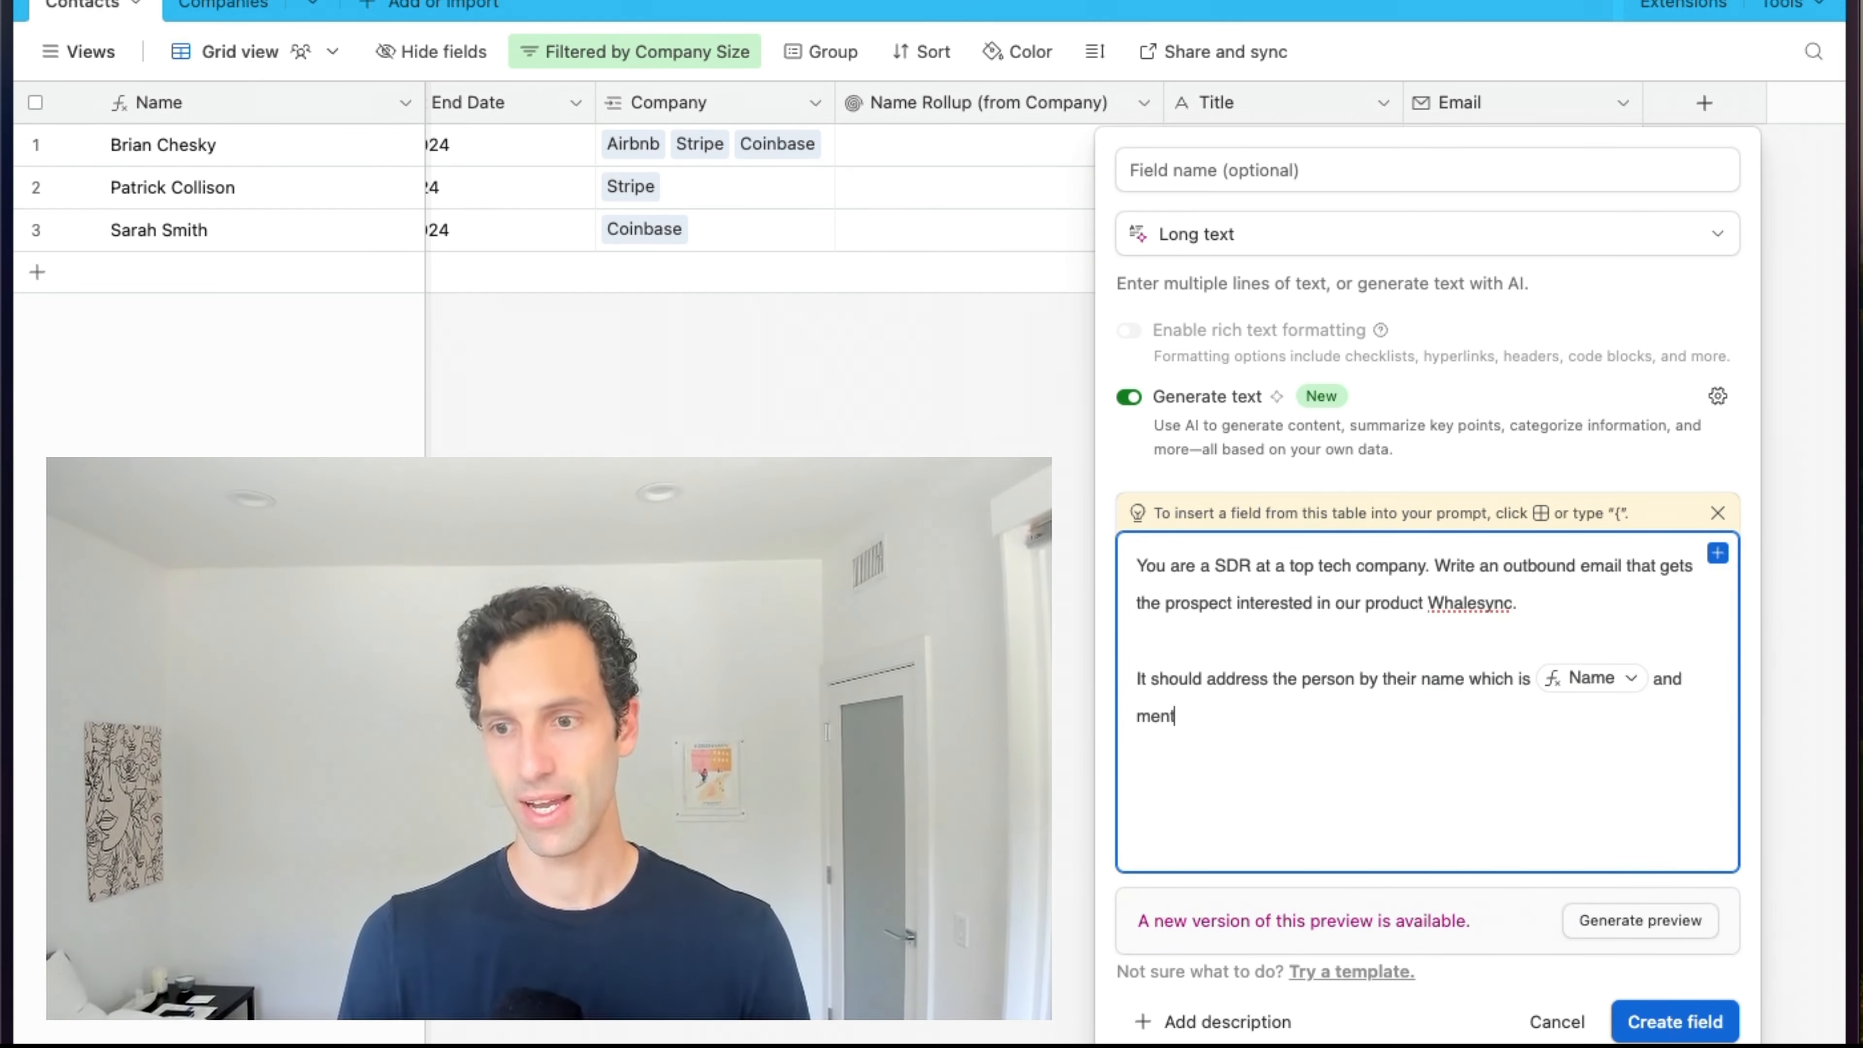
text(ion the company they wo)
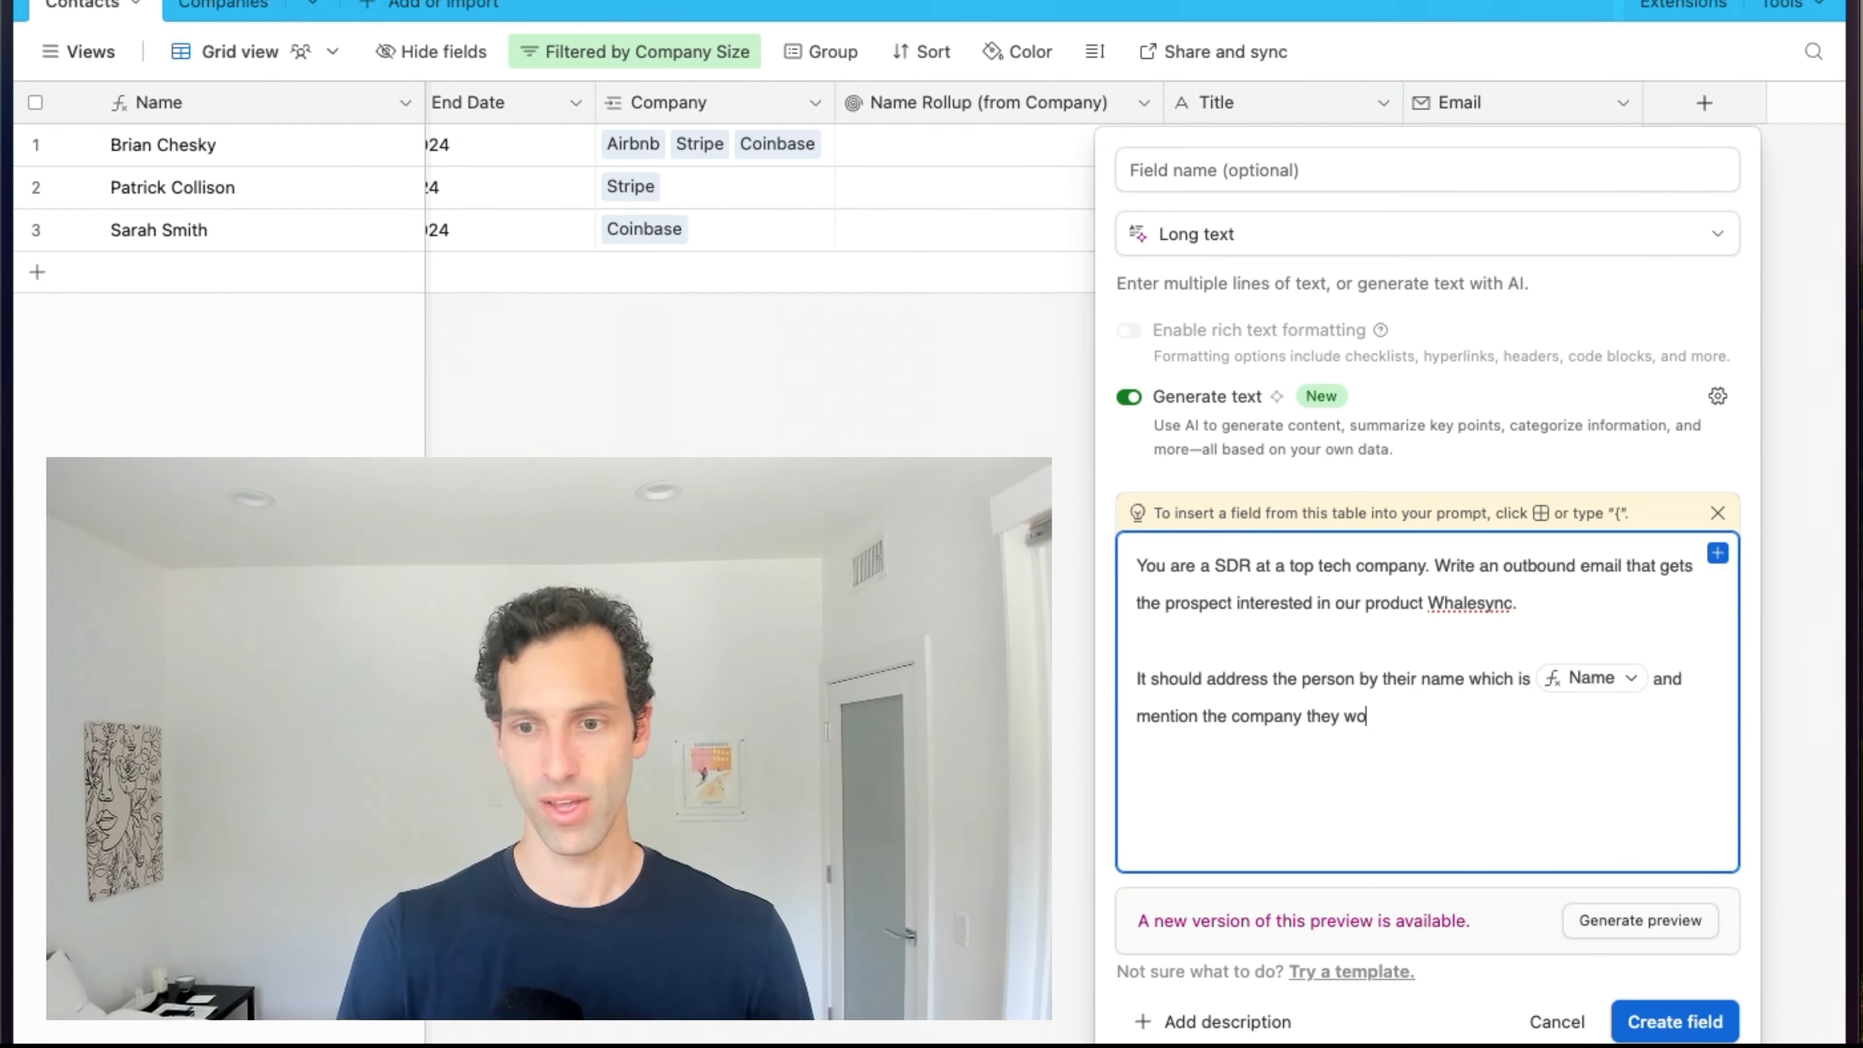
text(rk for which is)
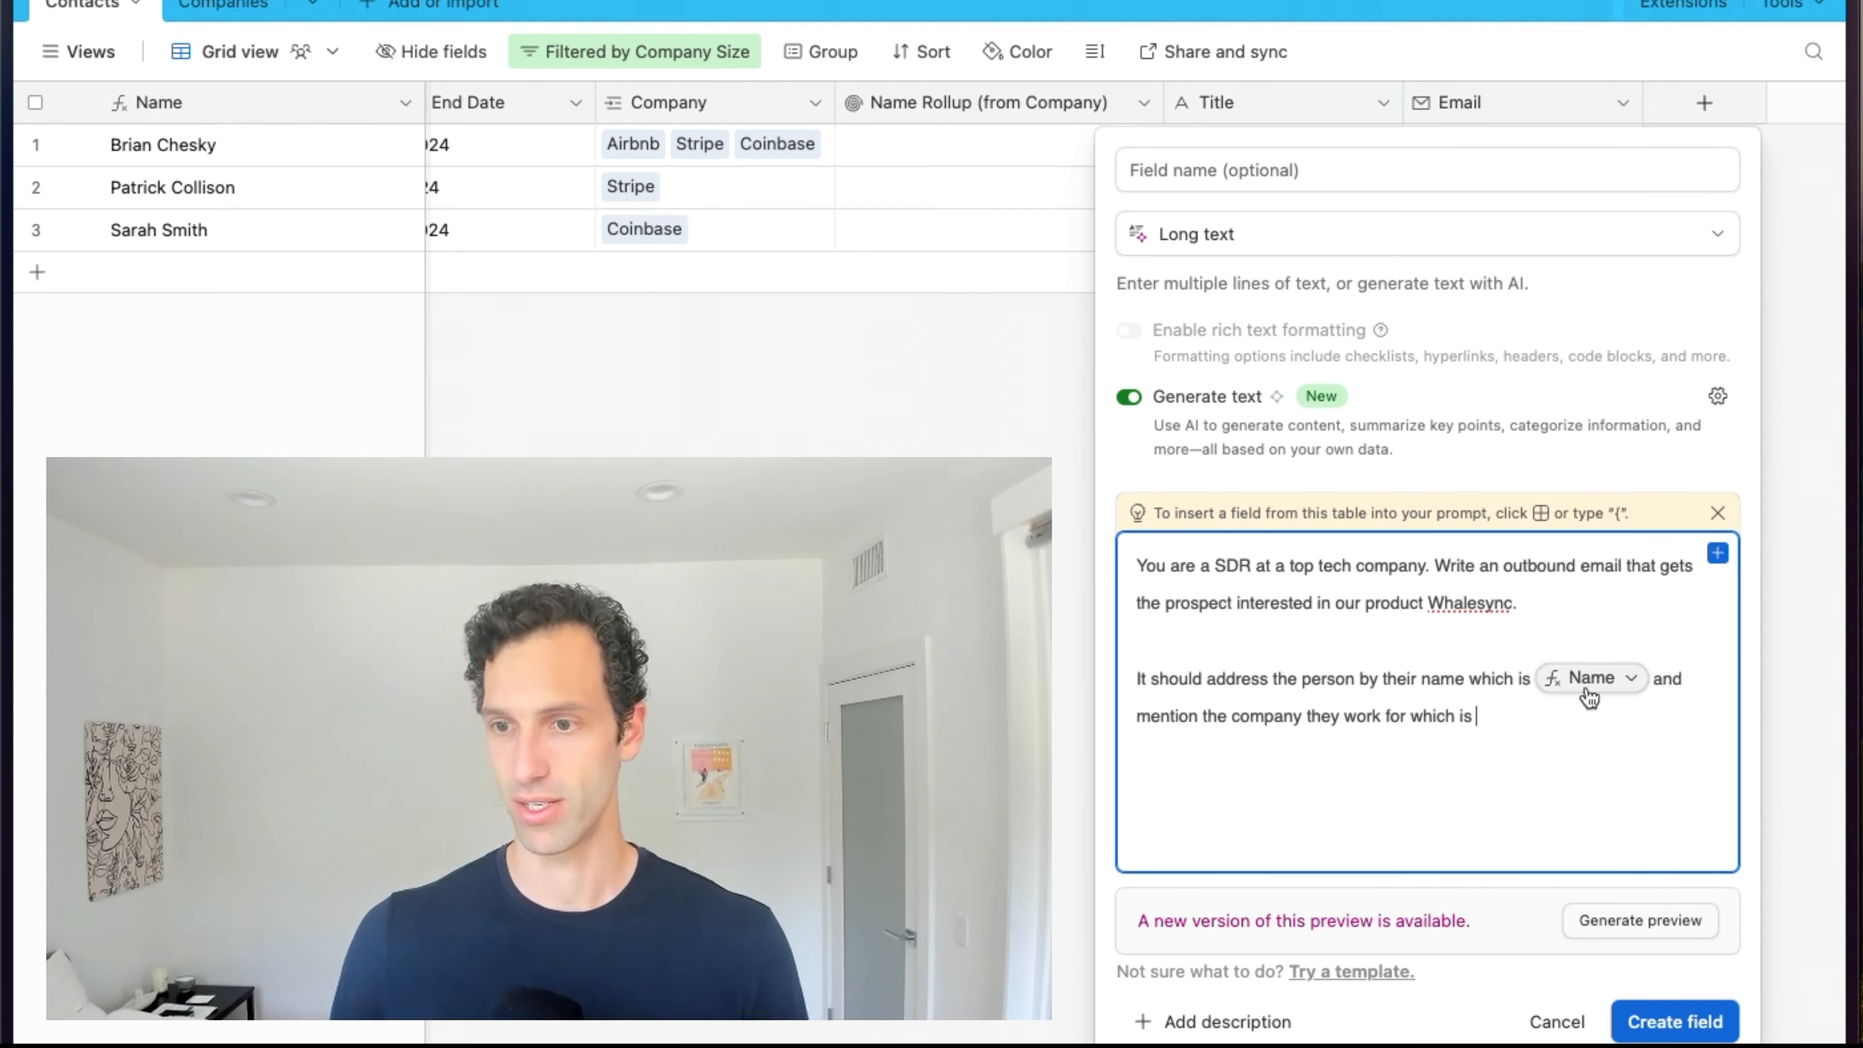
click(1717, 553)
click(1489, 800)
text(.)
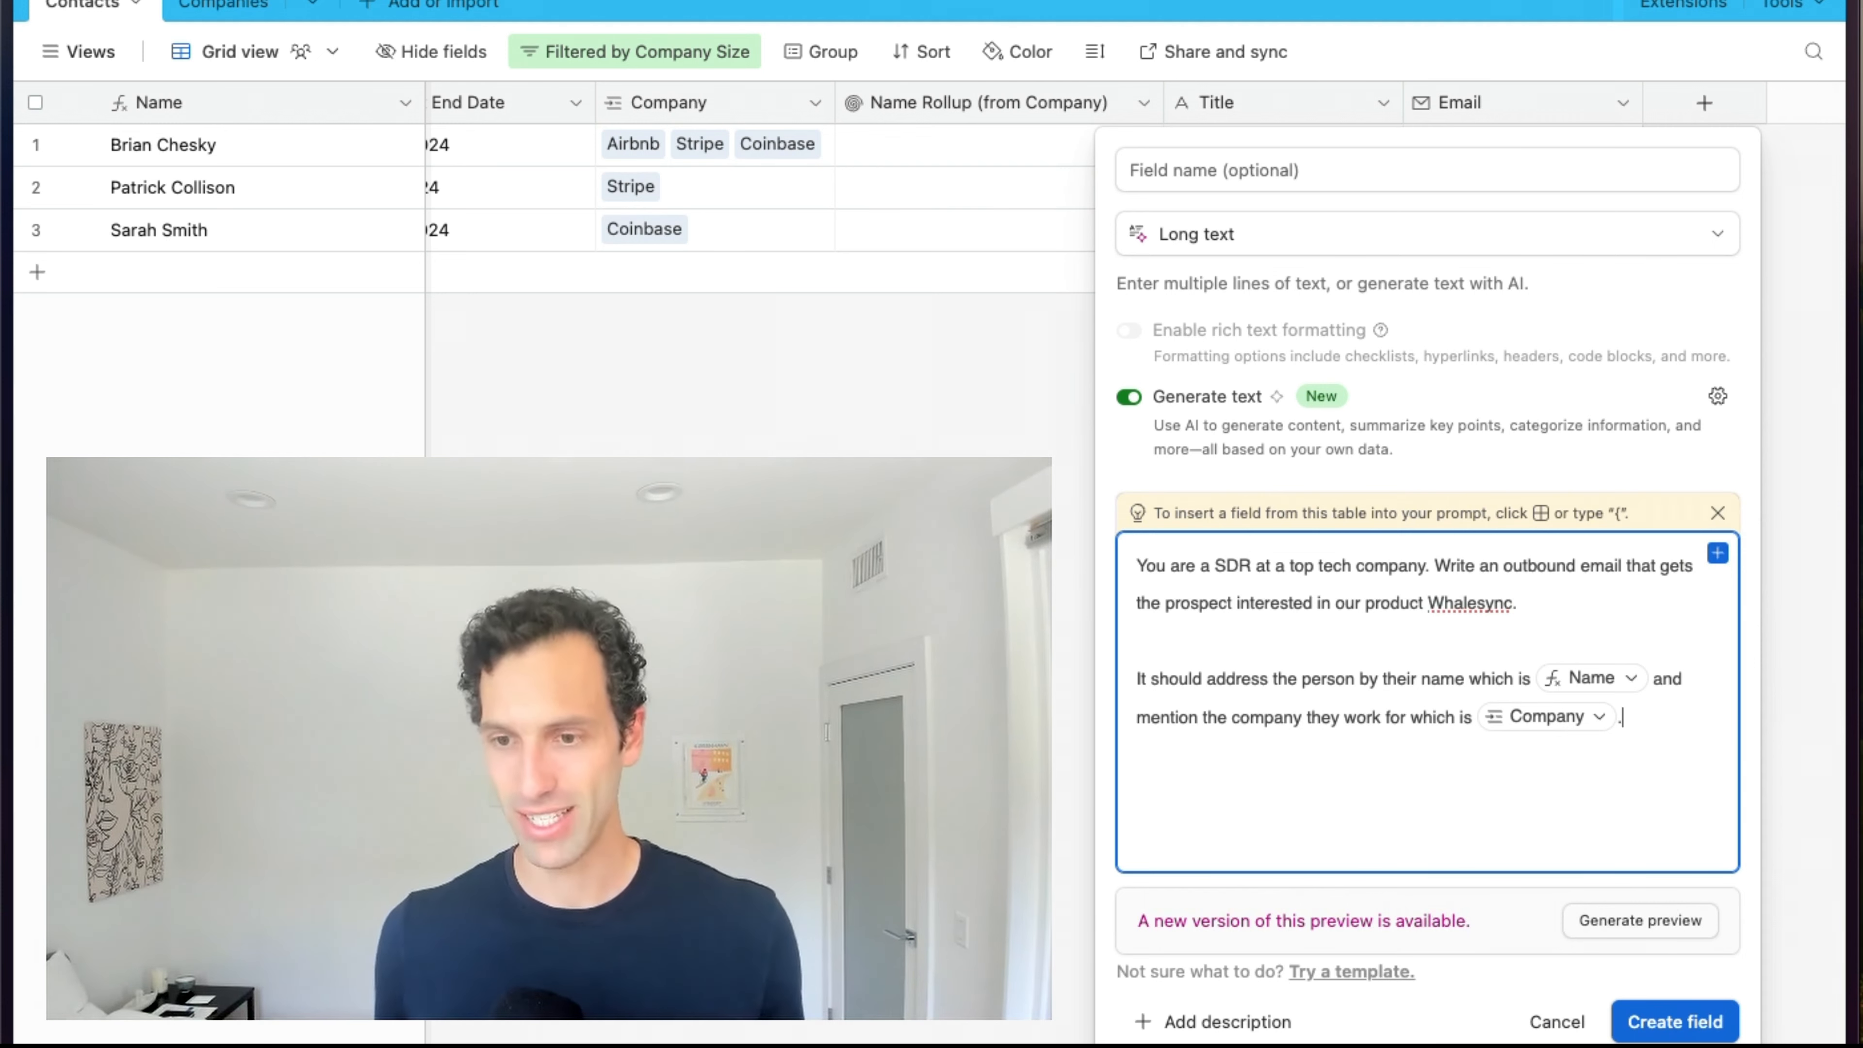
Generate a preview email for the first contact and read it through.
click(1658, 928)
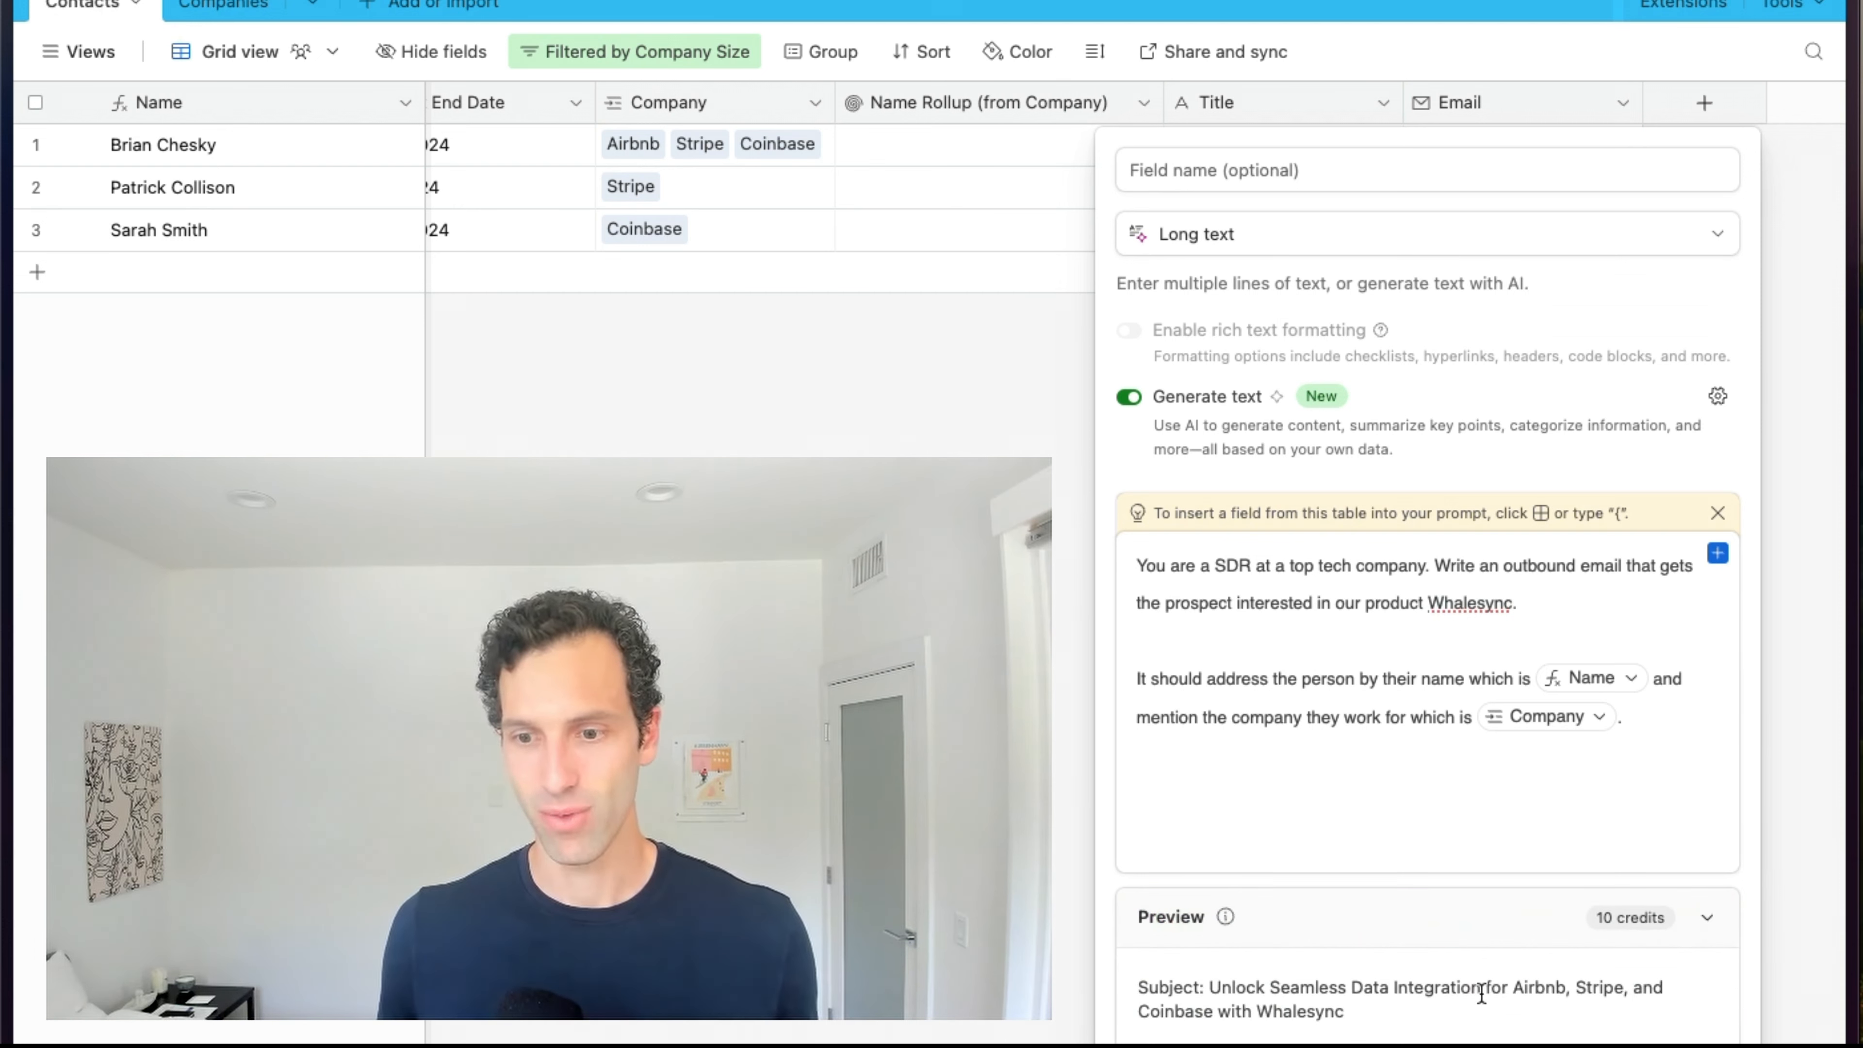
scroll(1481, 994, down, 10)
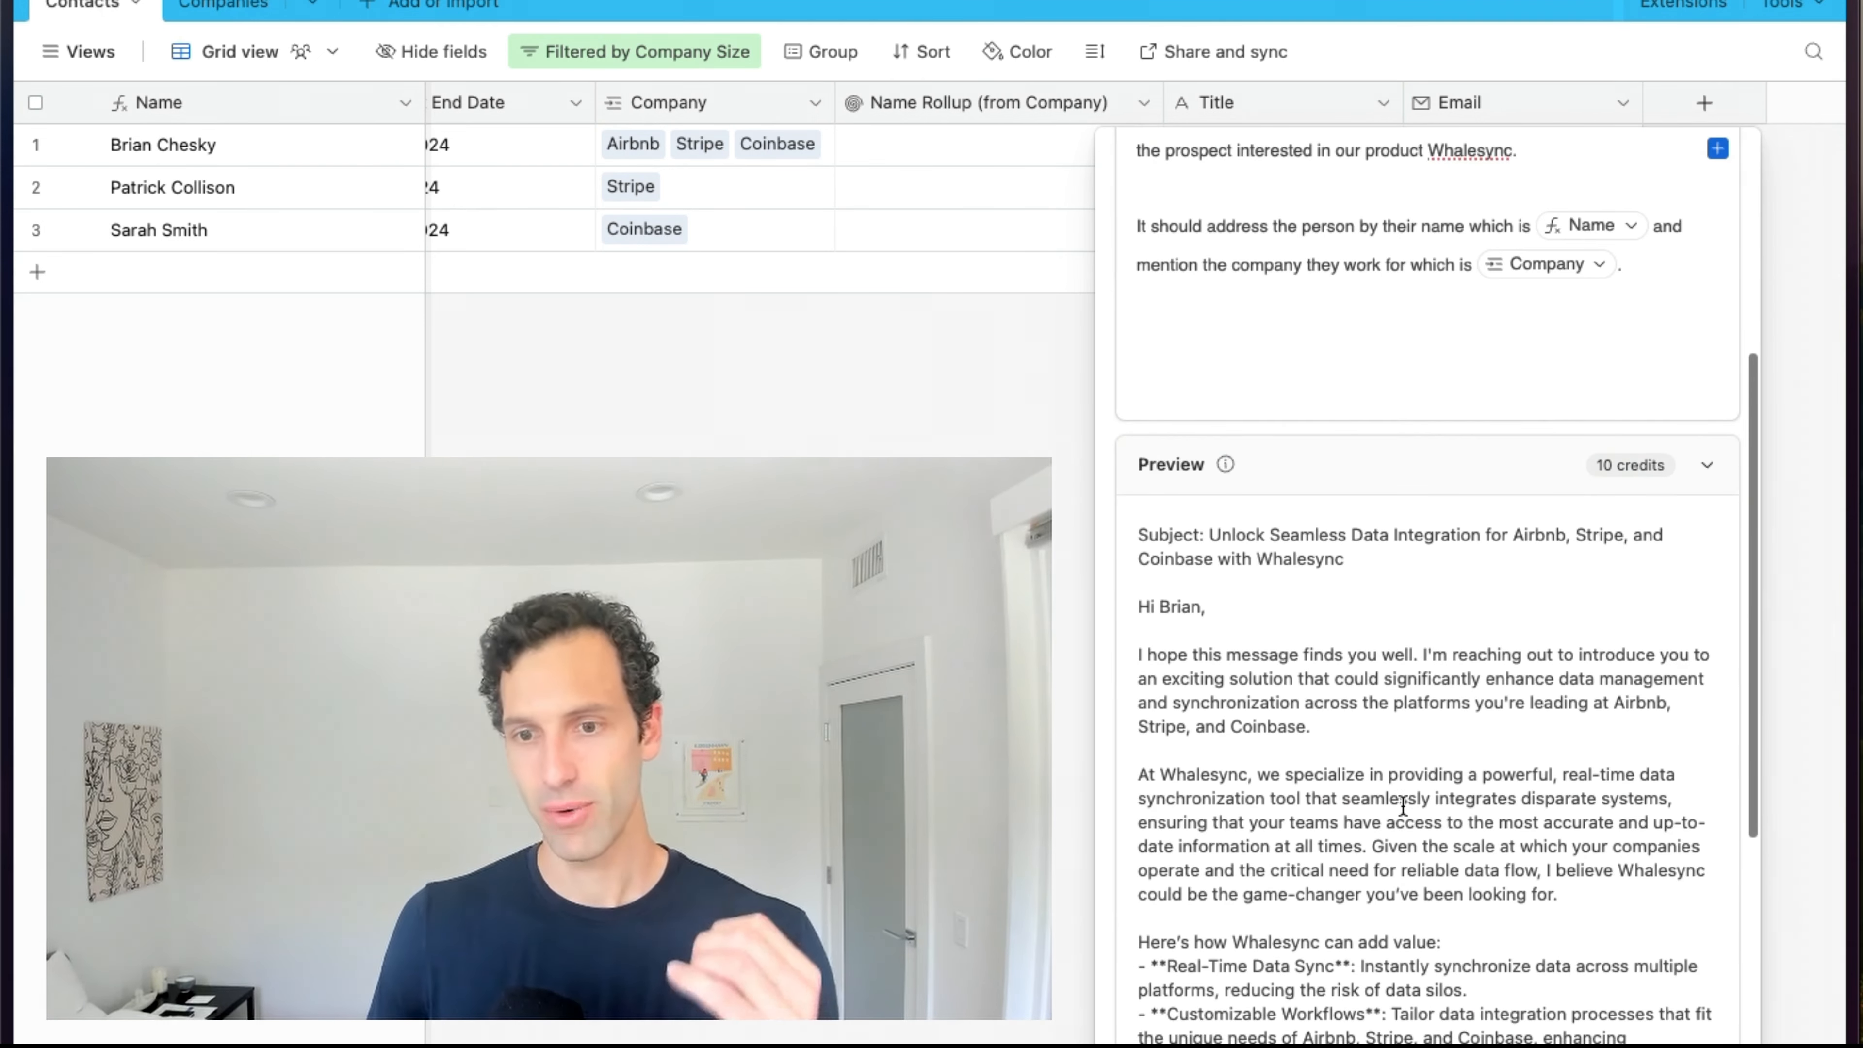
scroll(1382, 644, down, 1)
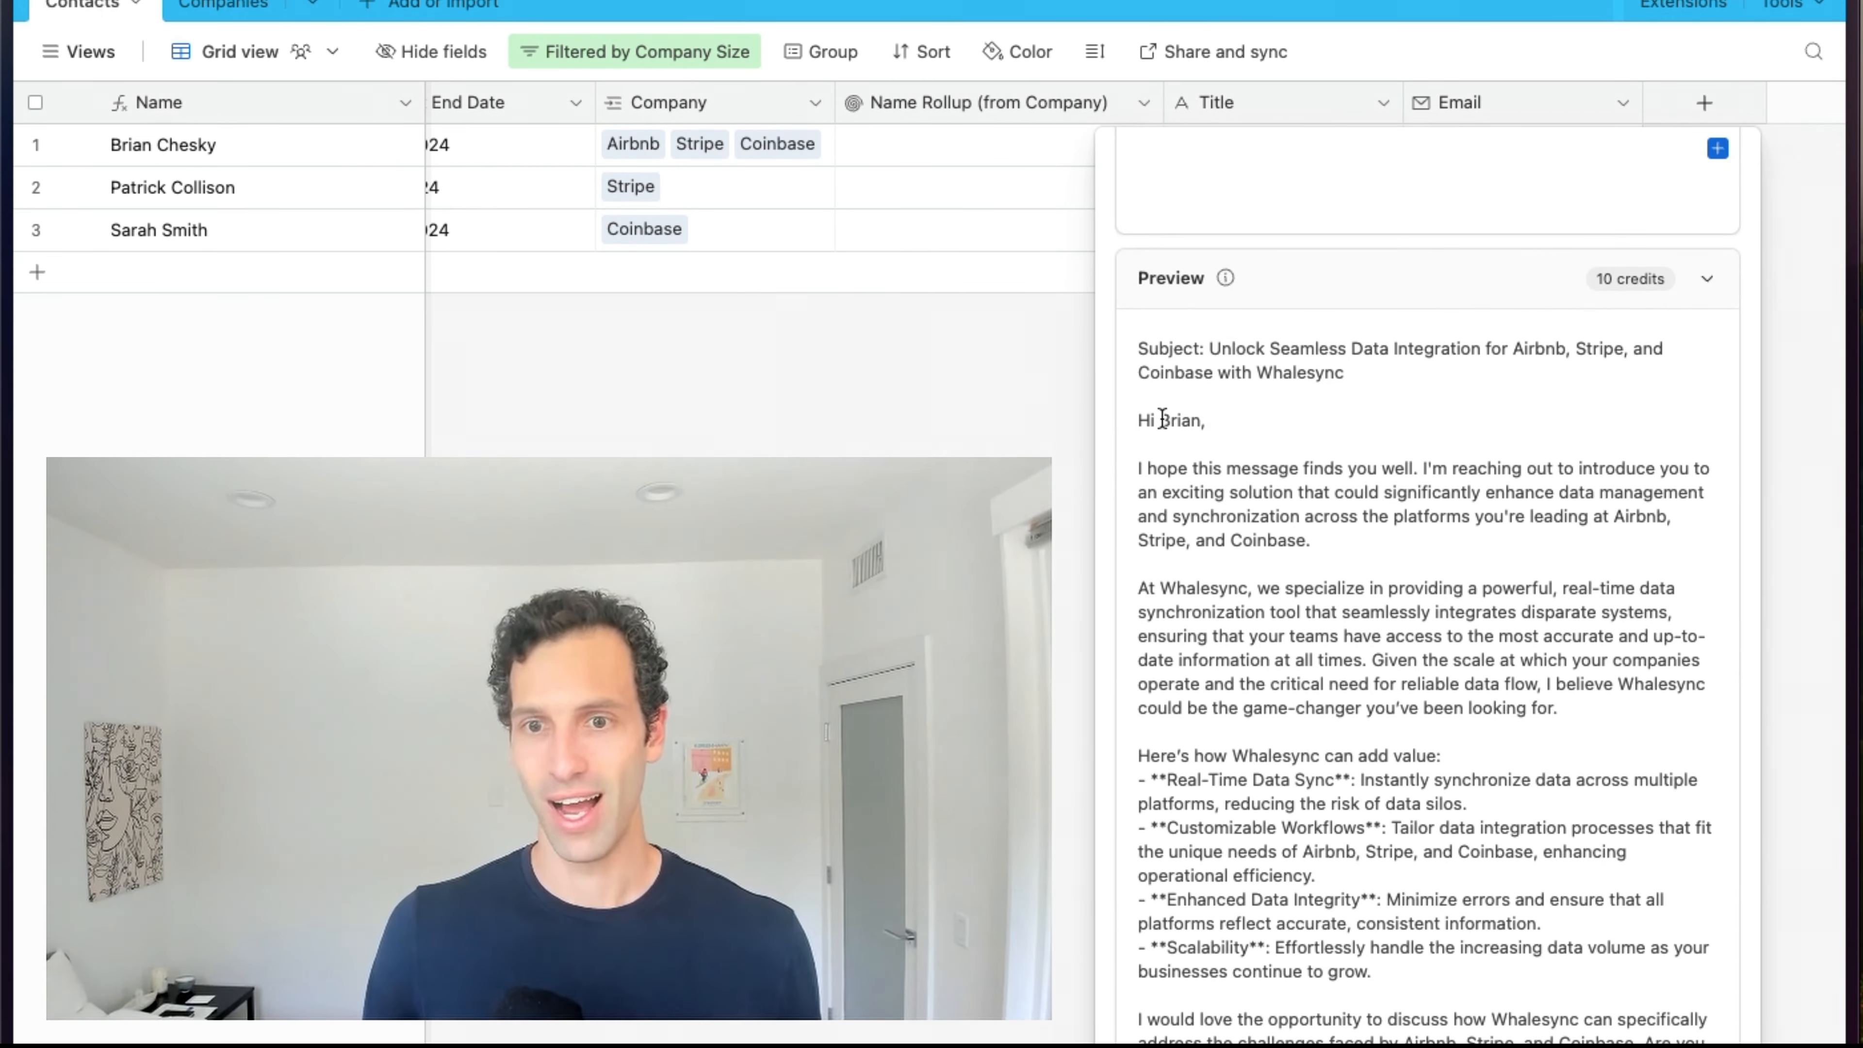
scroll(1377, 610, down, 3)
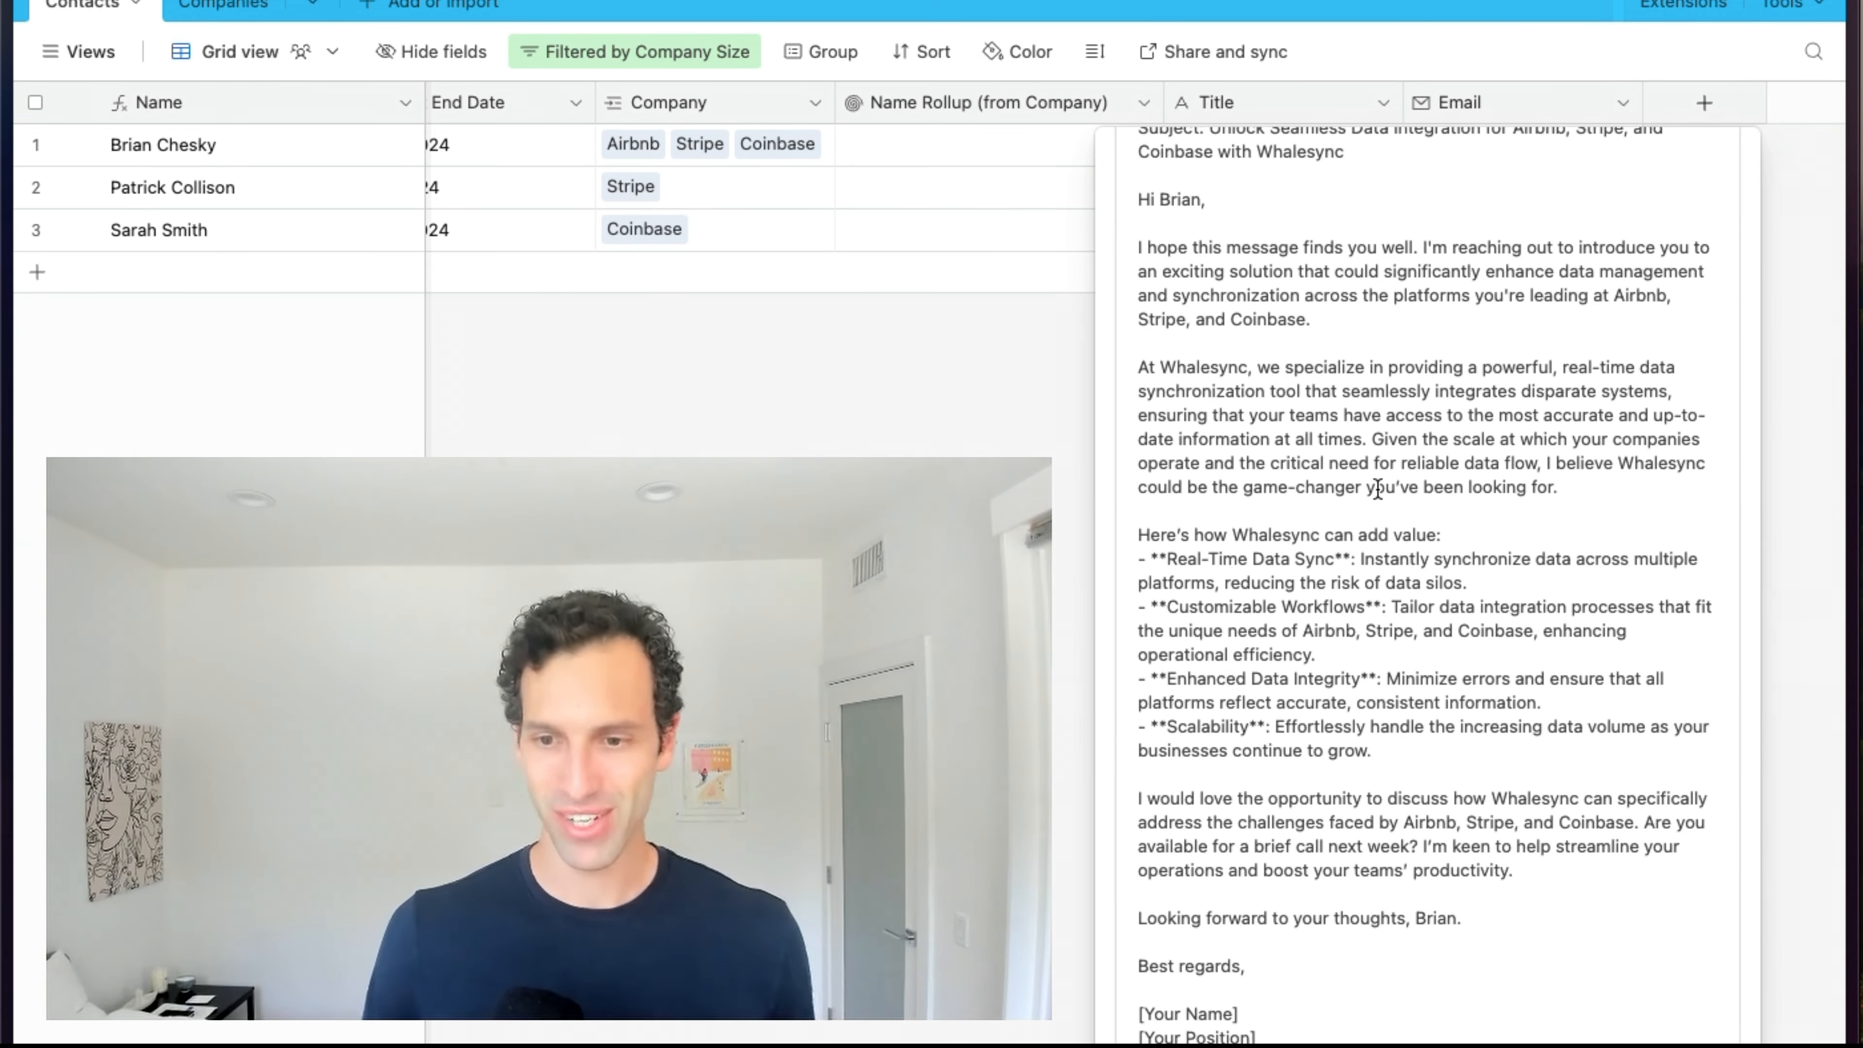
scroll(1376, 485, up, 9)
Append 'Keep the email under 5 sentences.' to the end of the prompt.
click(1354, 564)
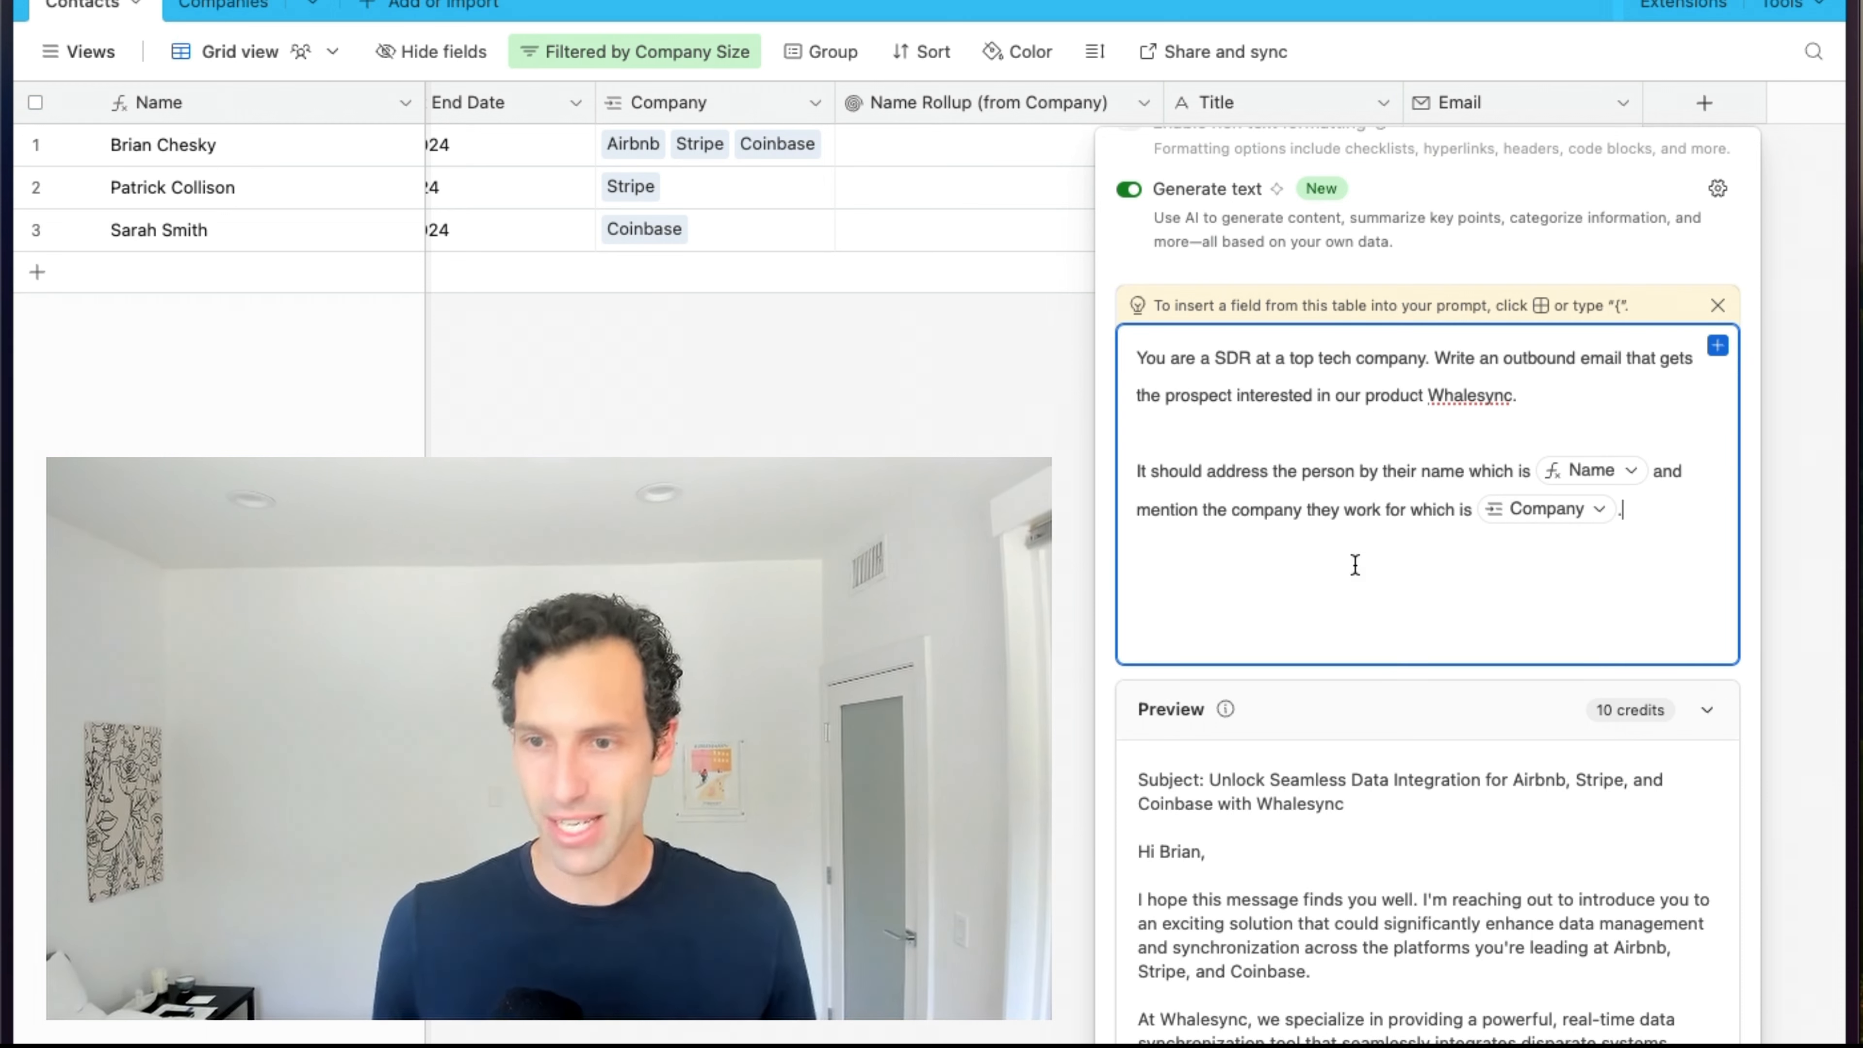
text(Keep the email under 56)
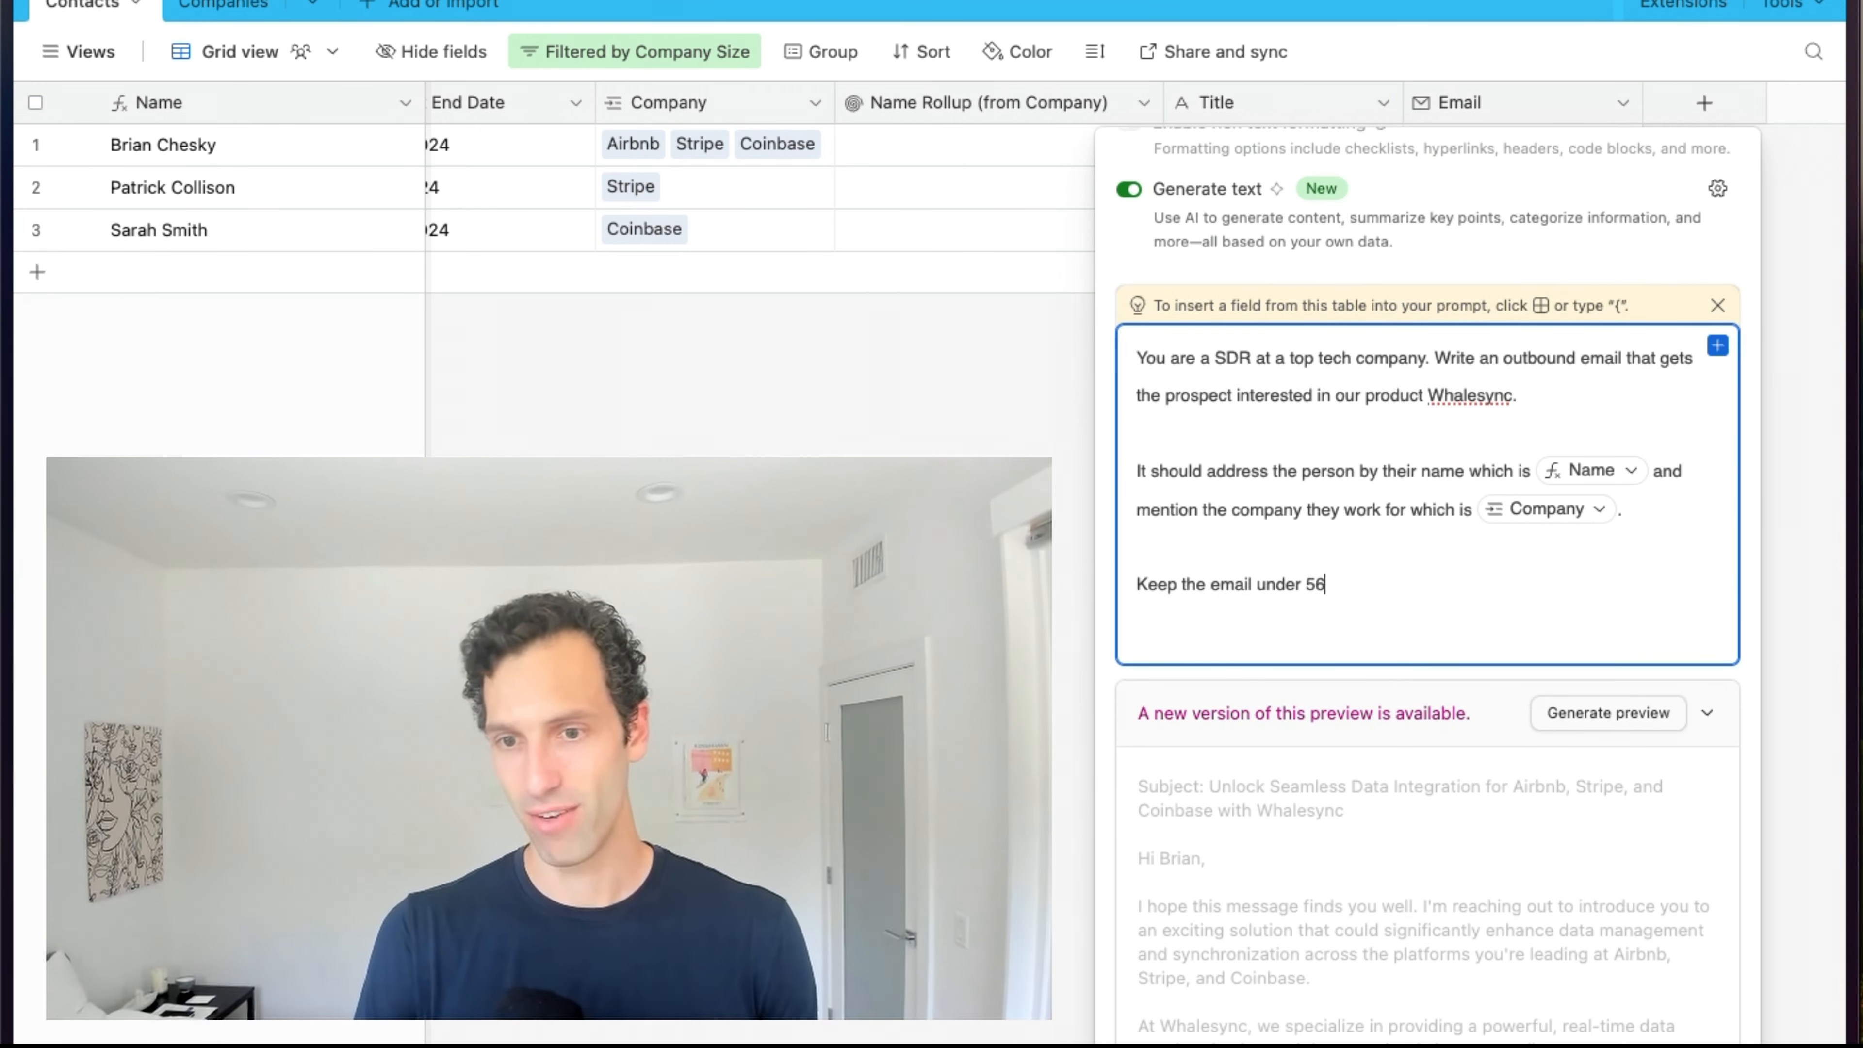
key(BackSpace)
text(sentences.)
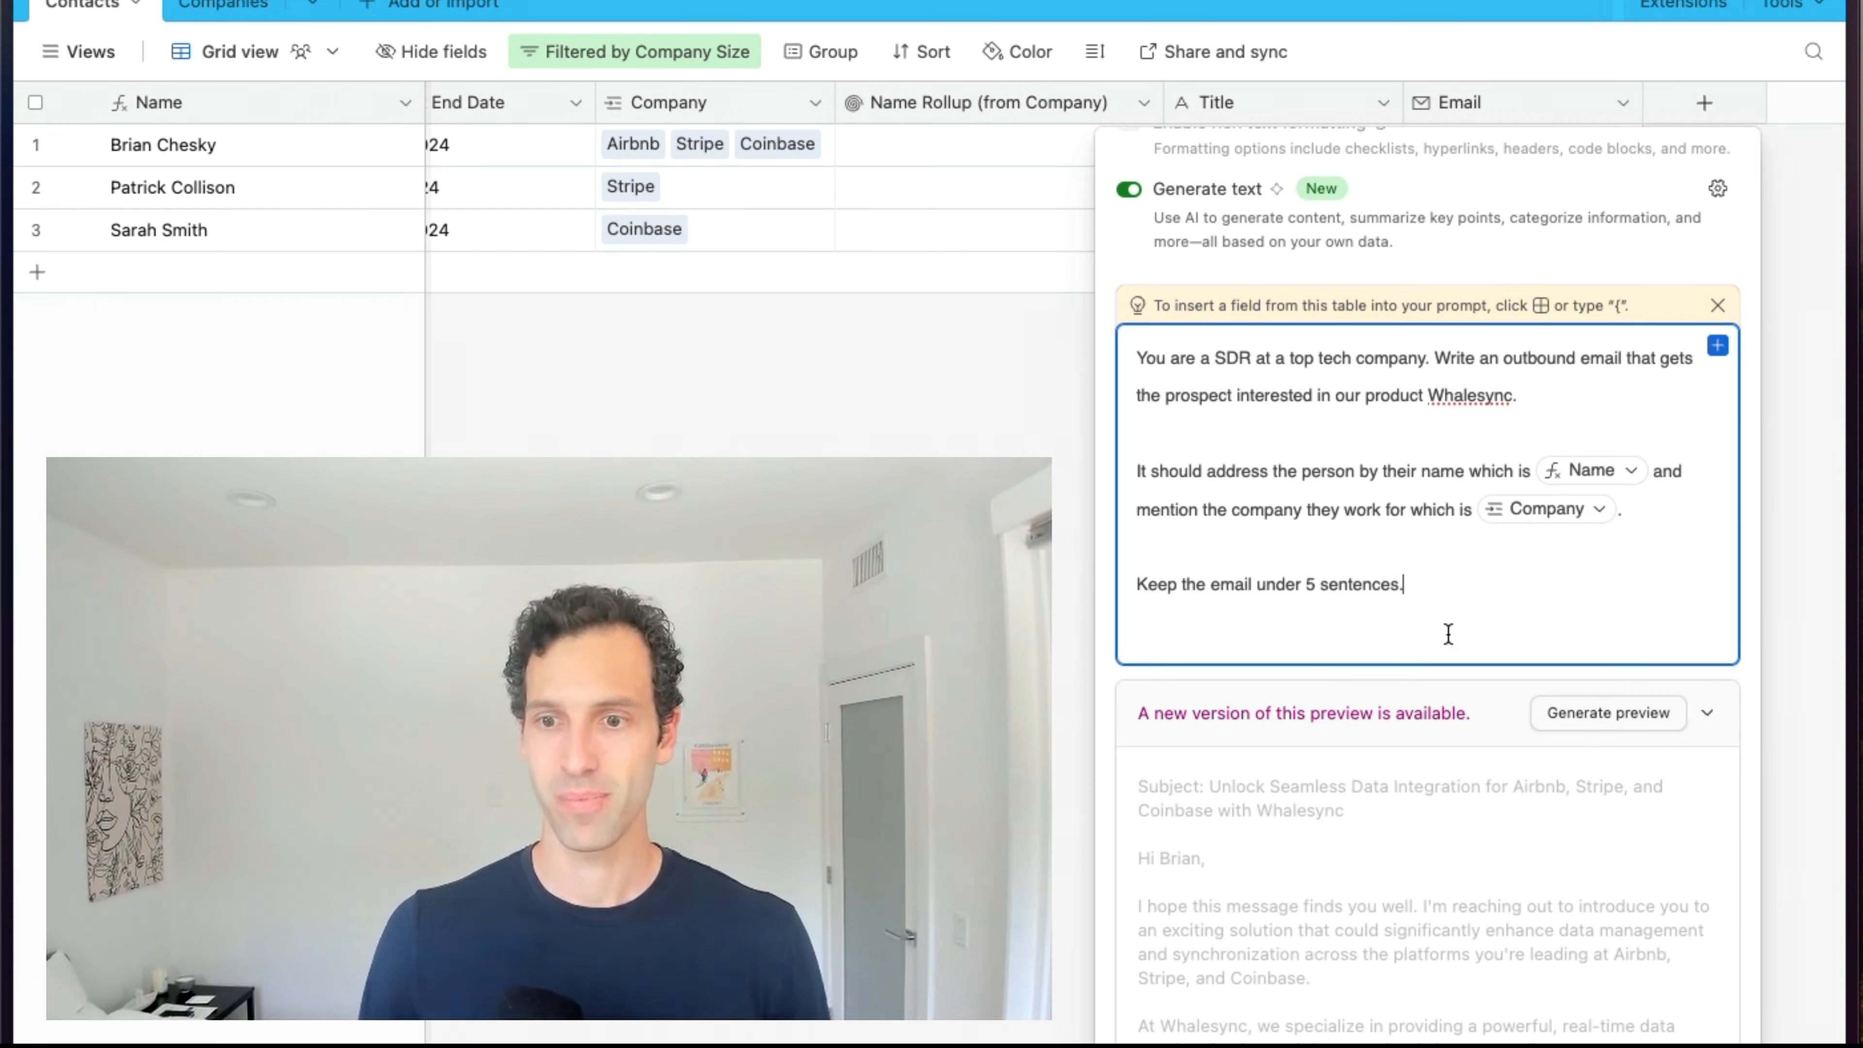
scroll(1449, 634, down, 10)
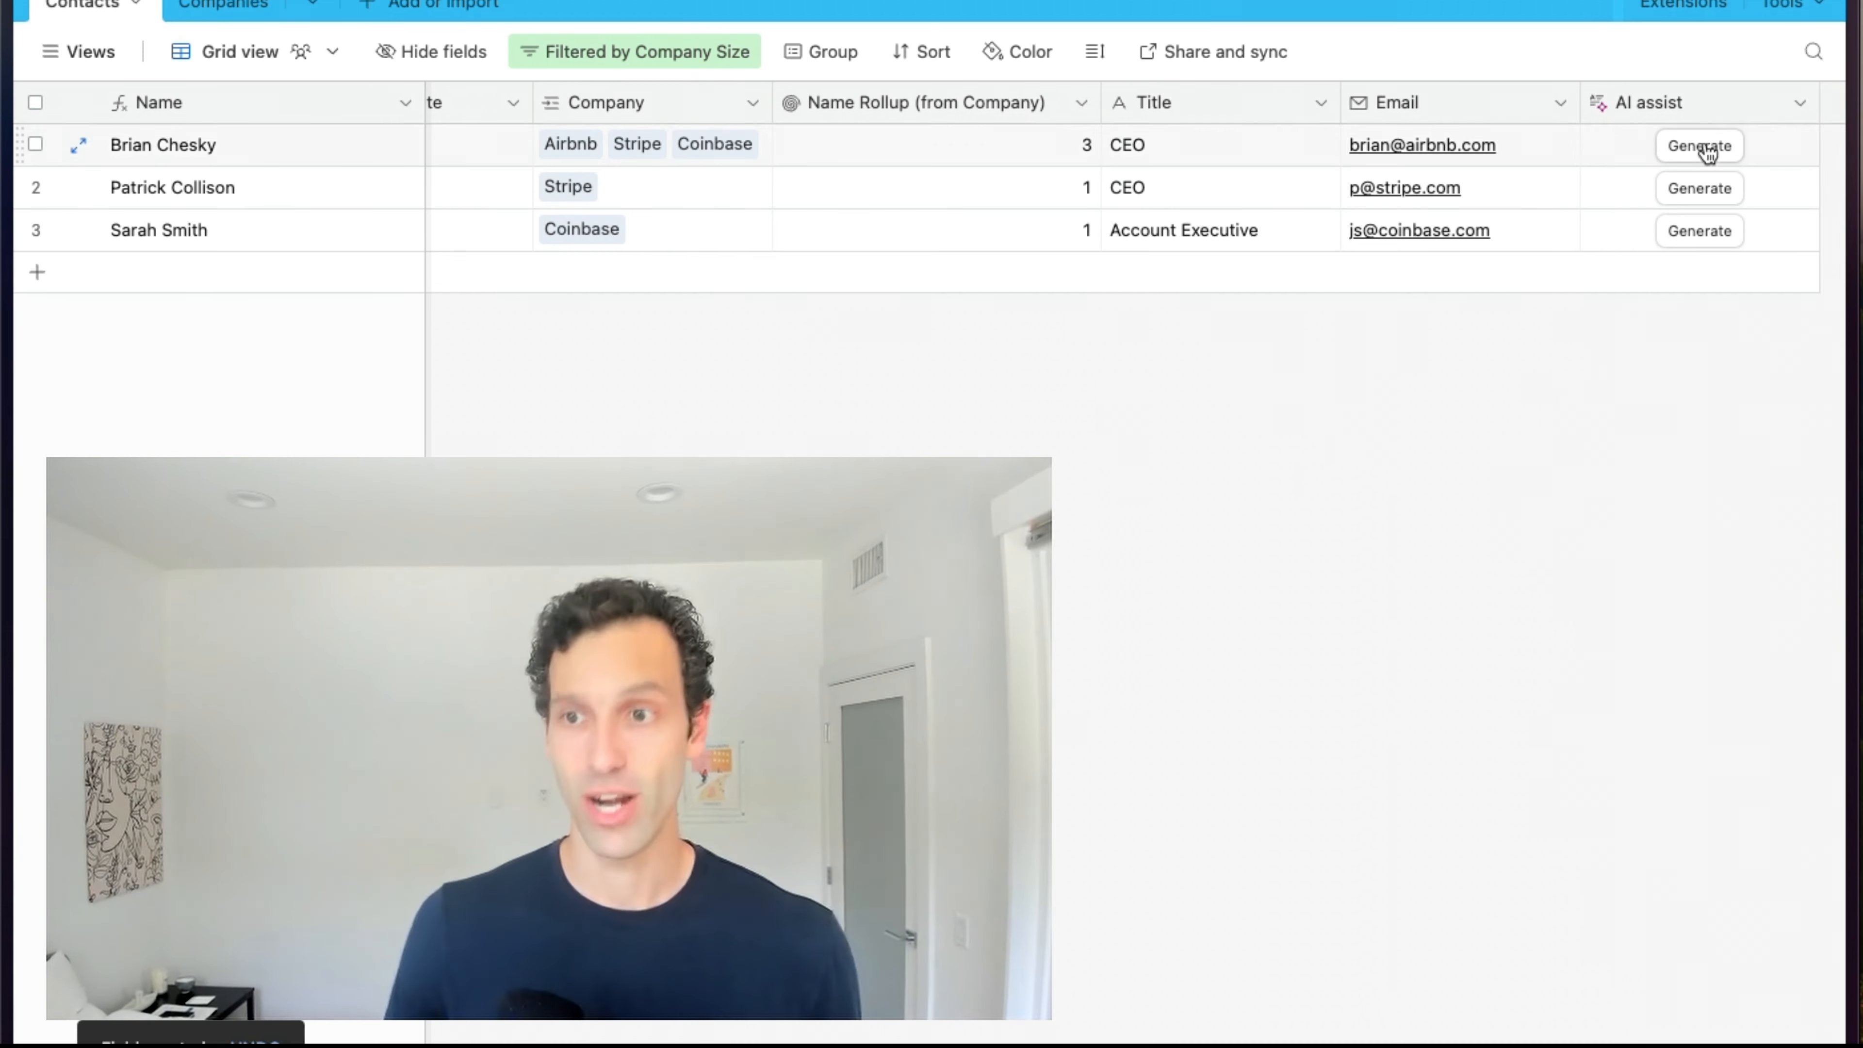
click(1688, 141)
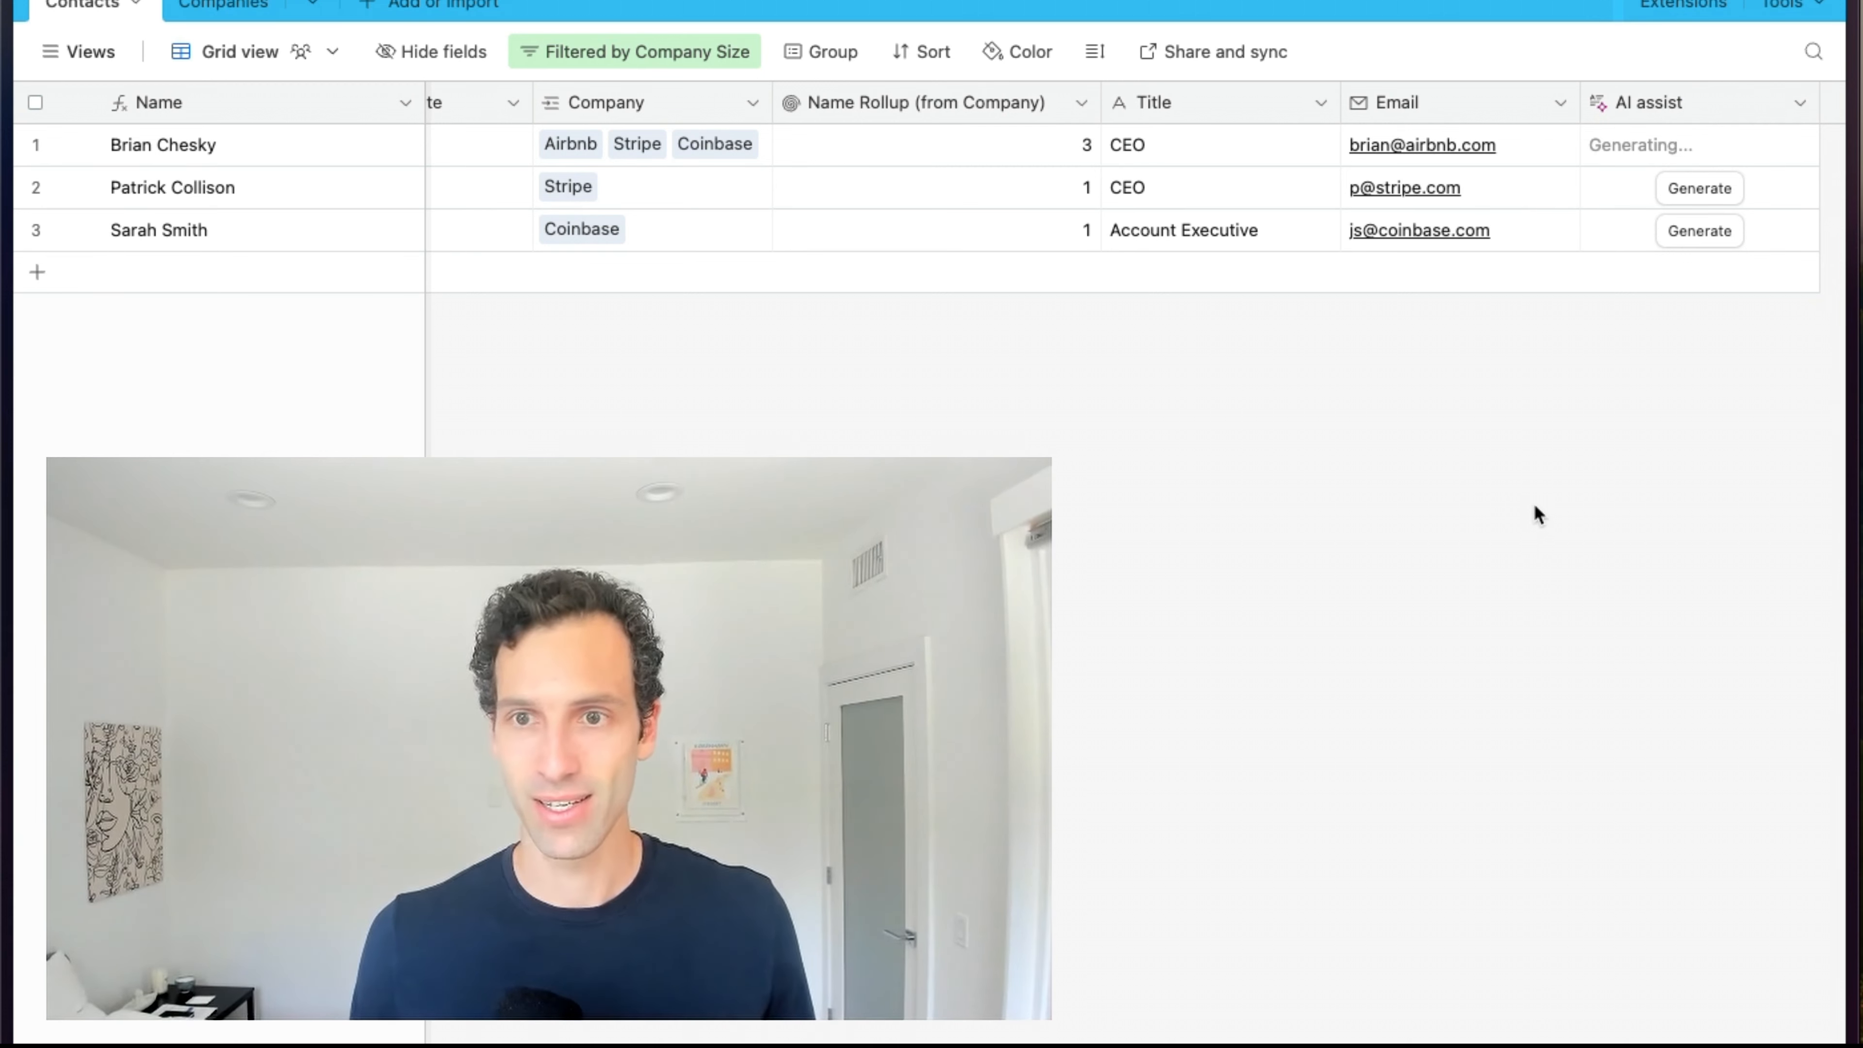
click(1697, 192)
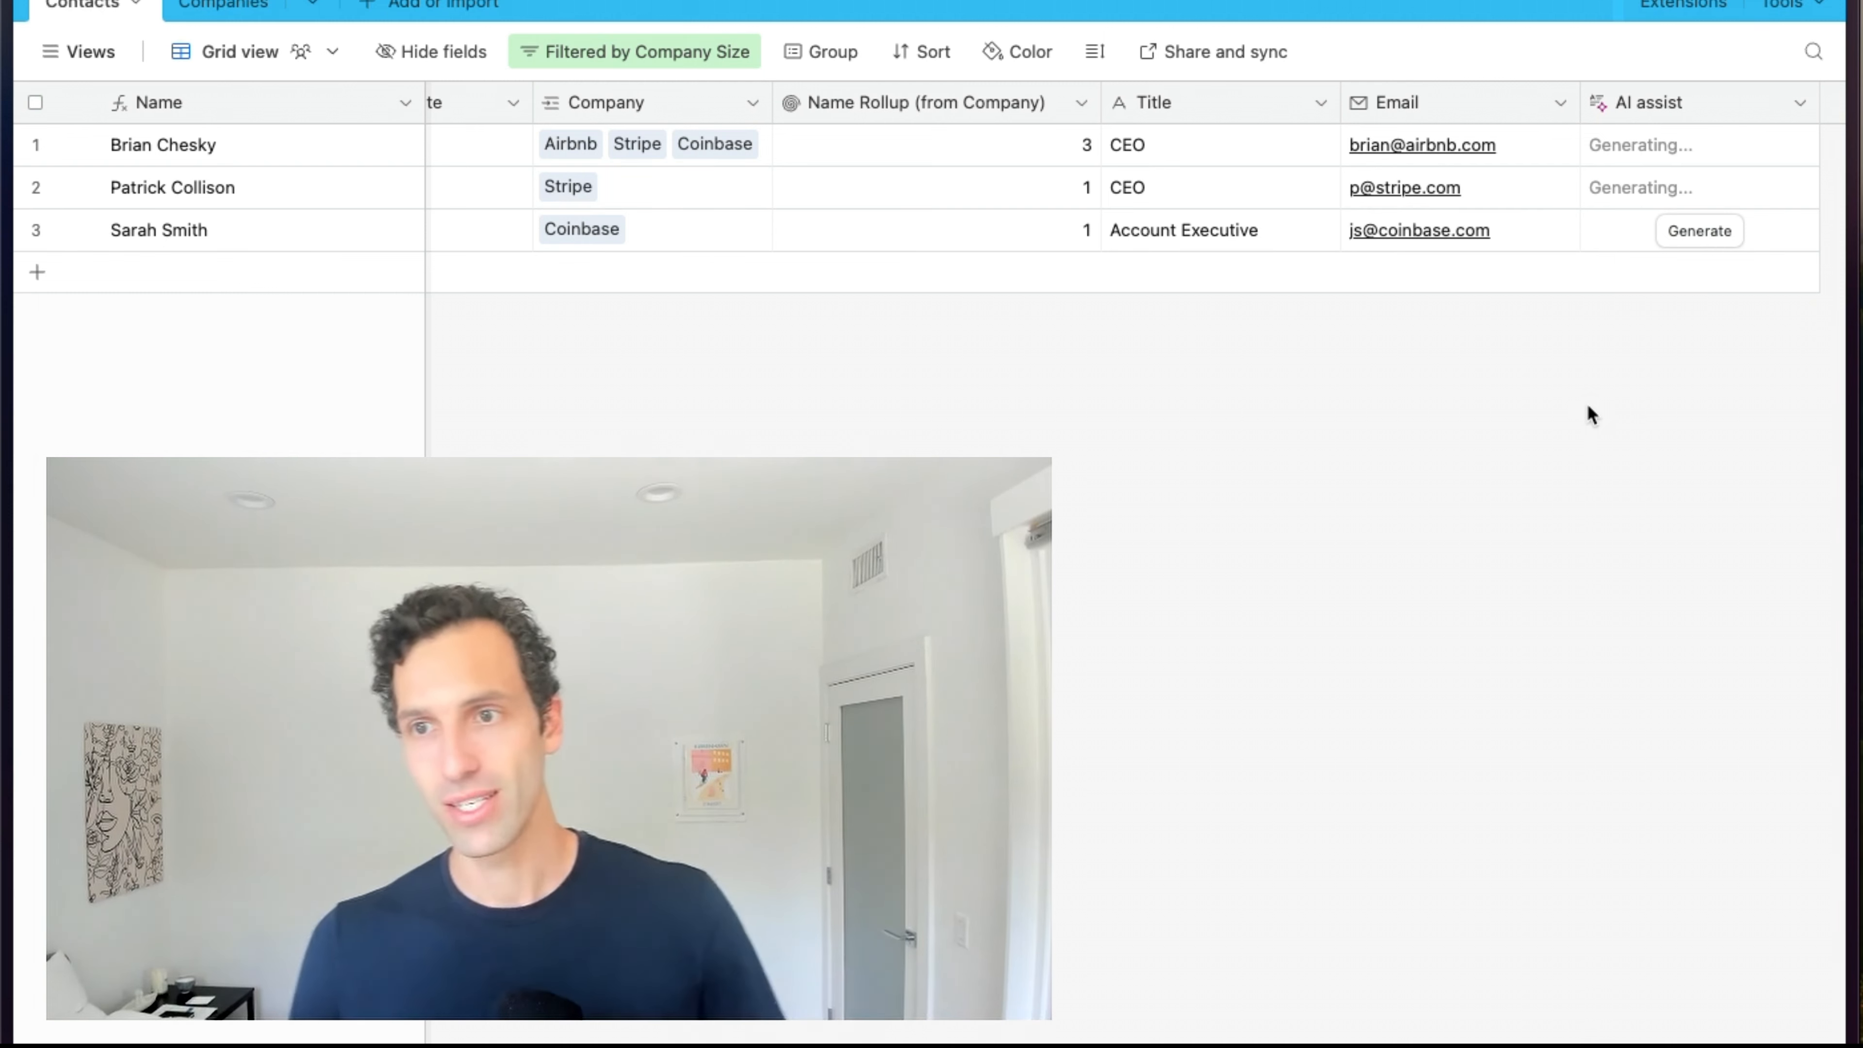
click(1720, 147)
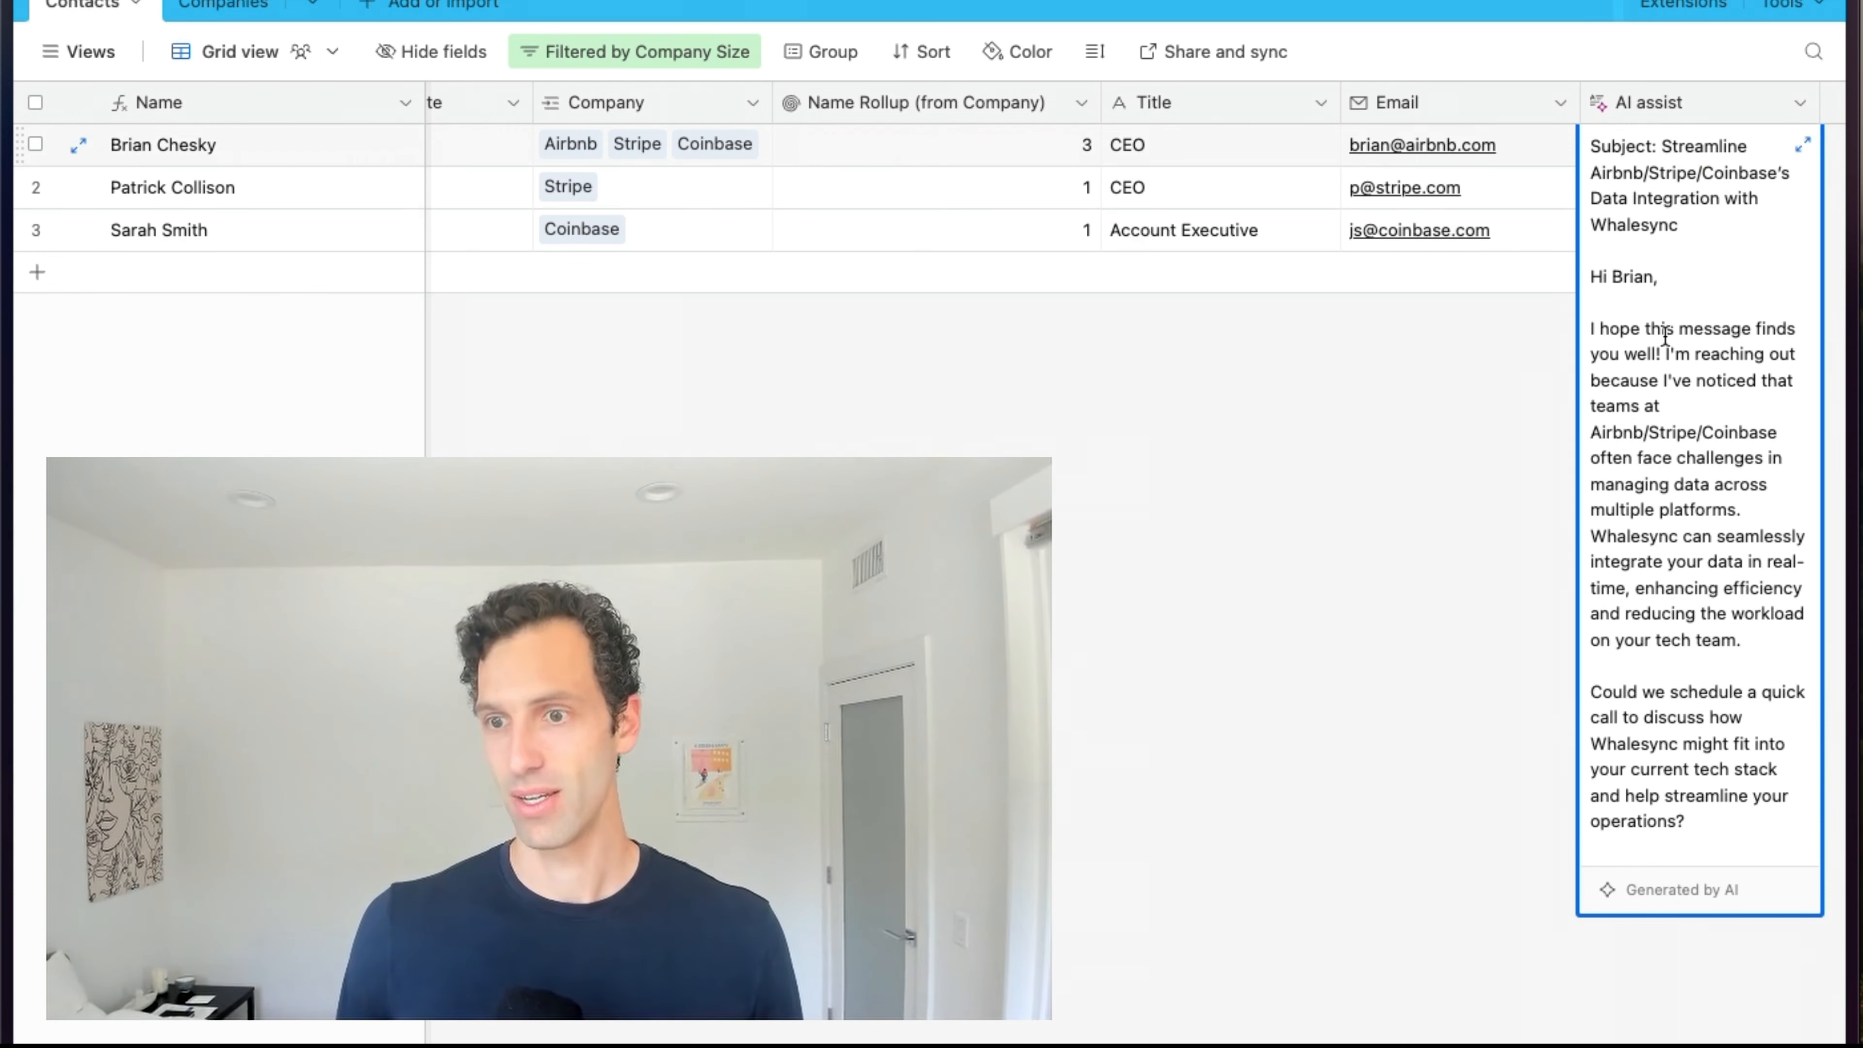
scroll(1665, 334, down, 5)
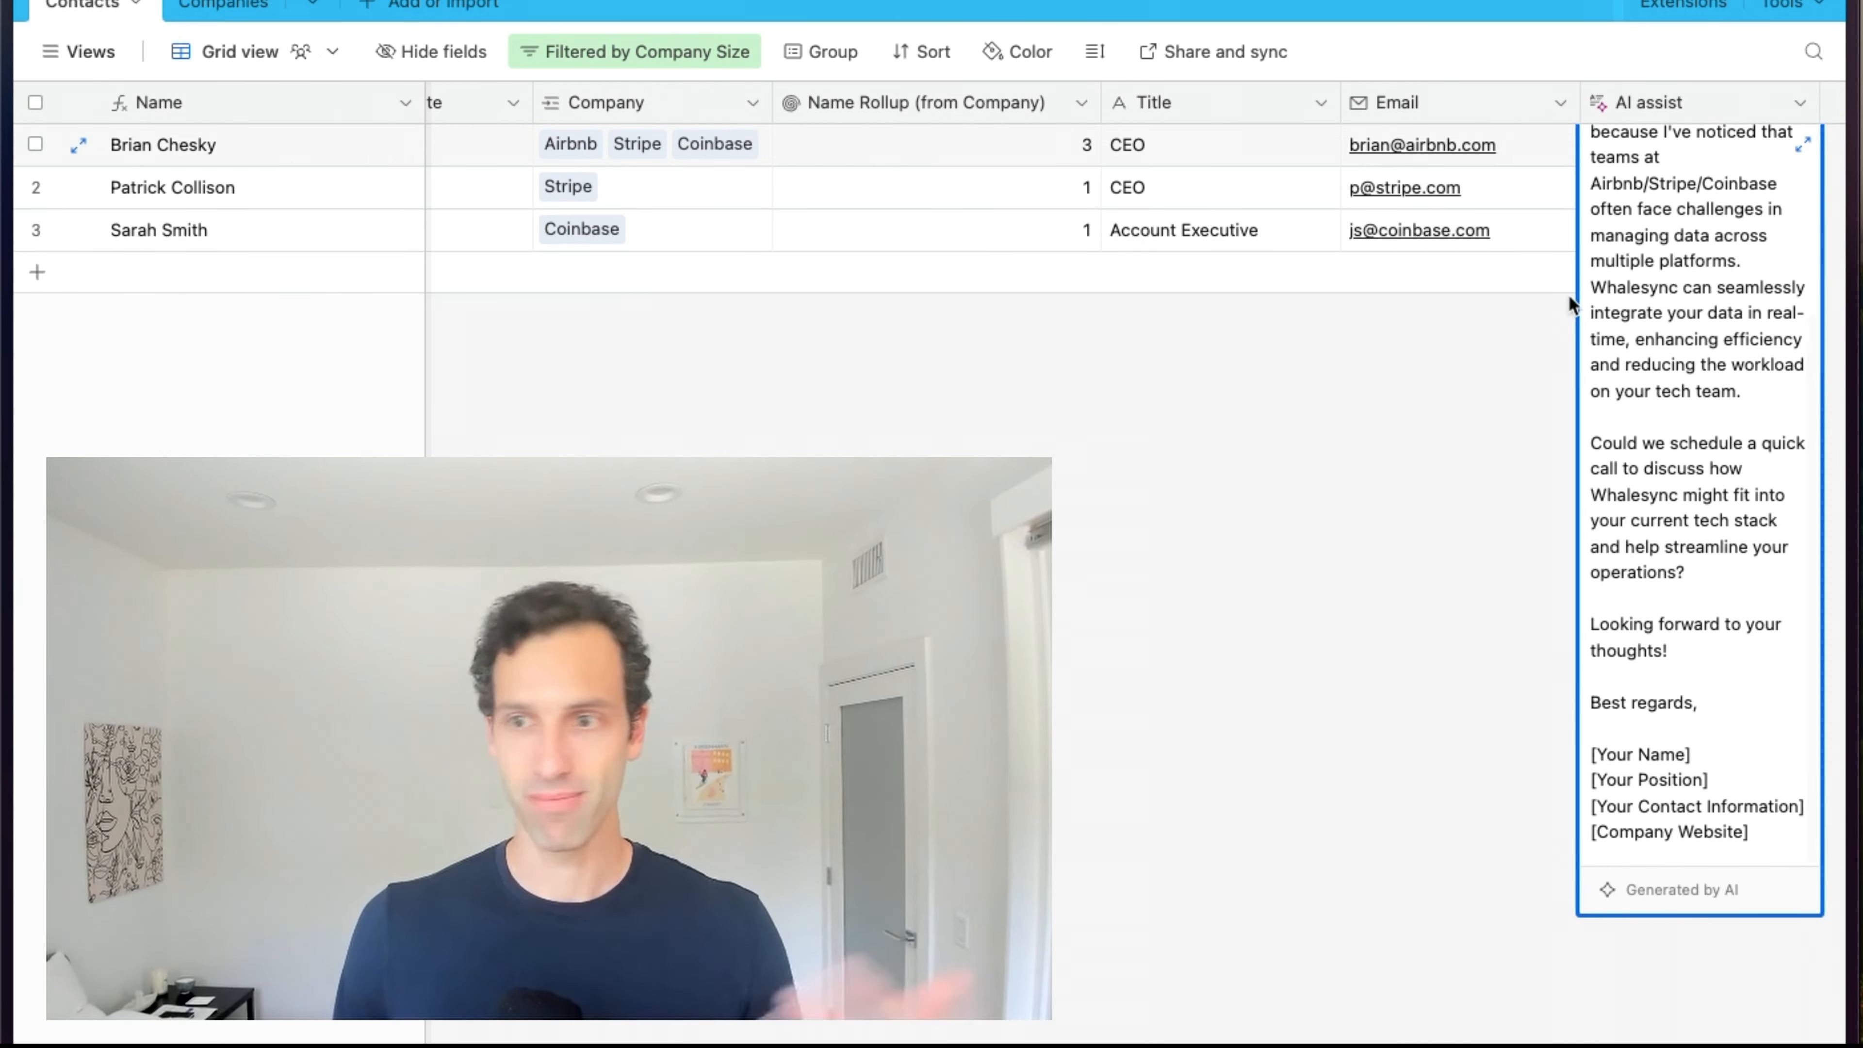
scroll(1570, 305, up, 5)
click(1509, 295)
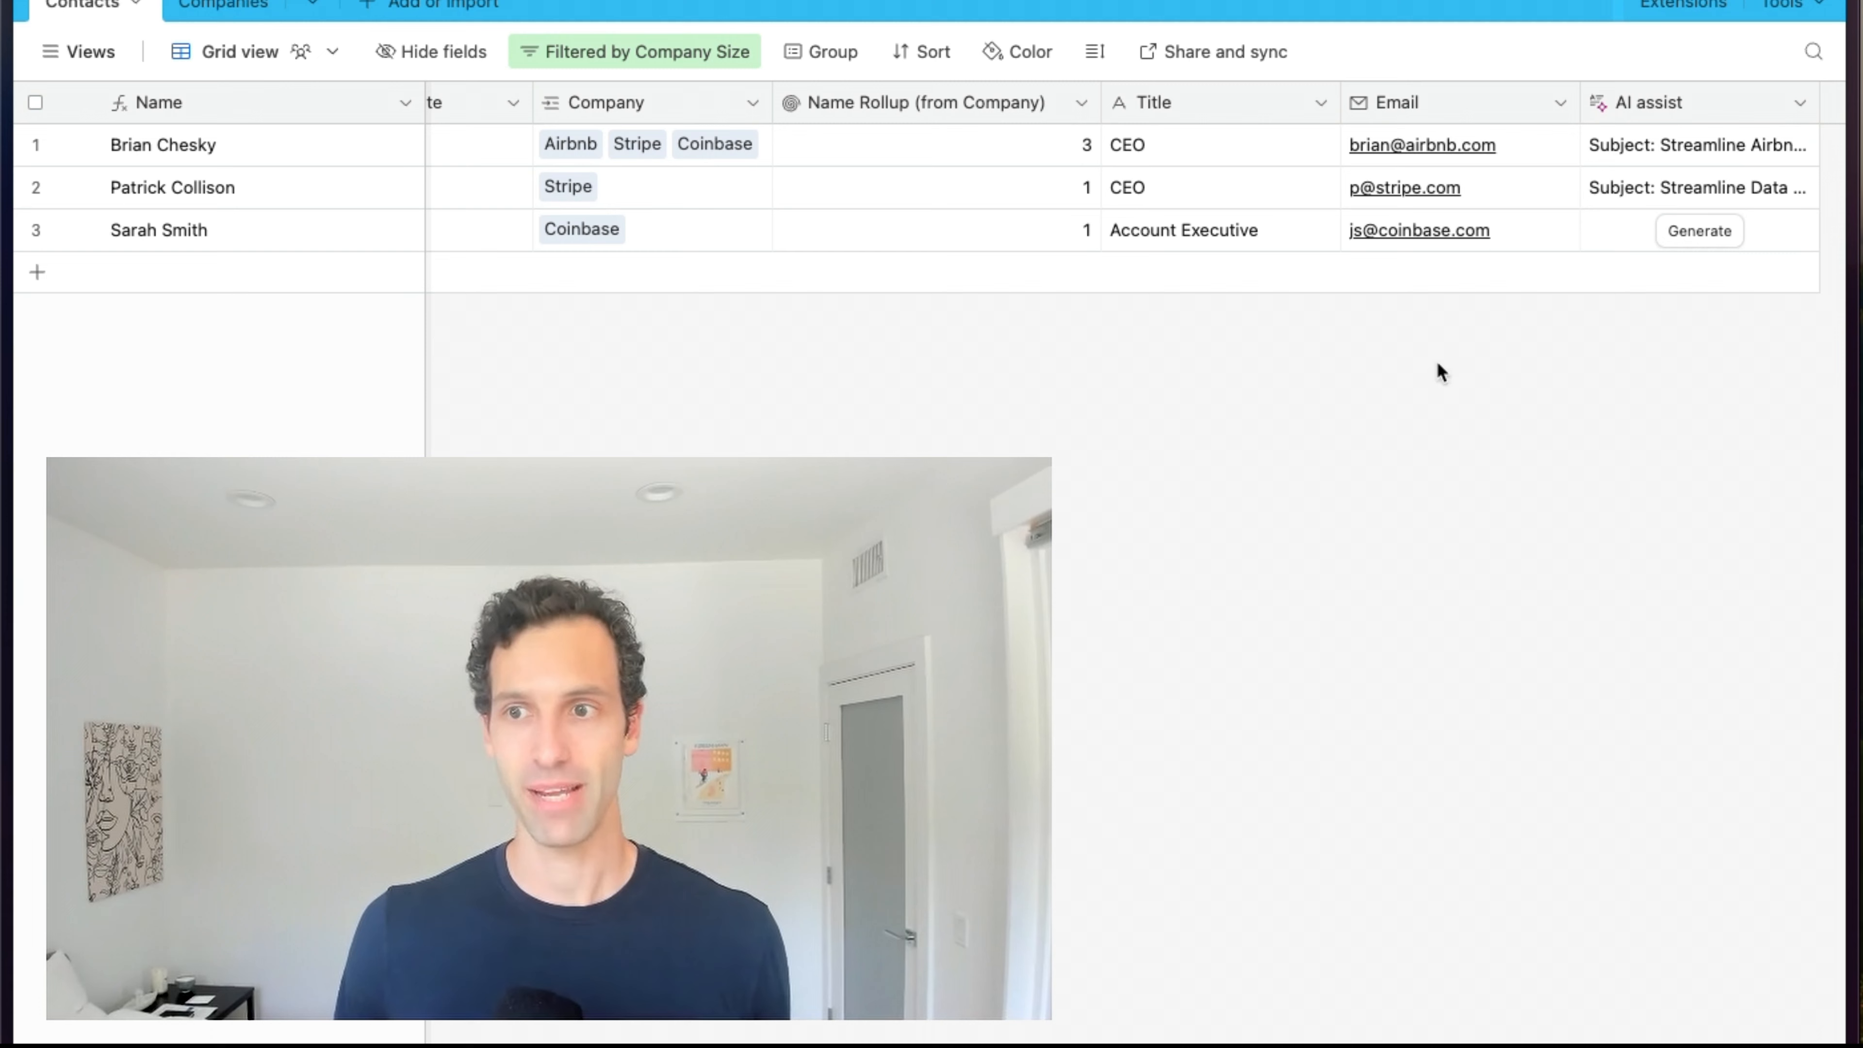
click(1641, 190)
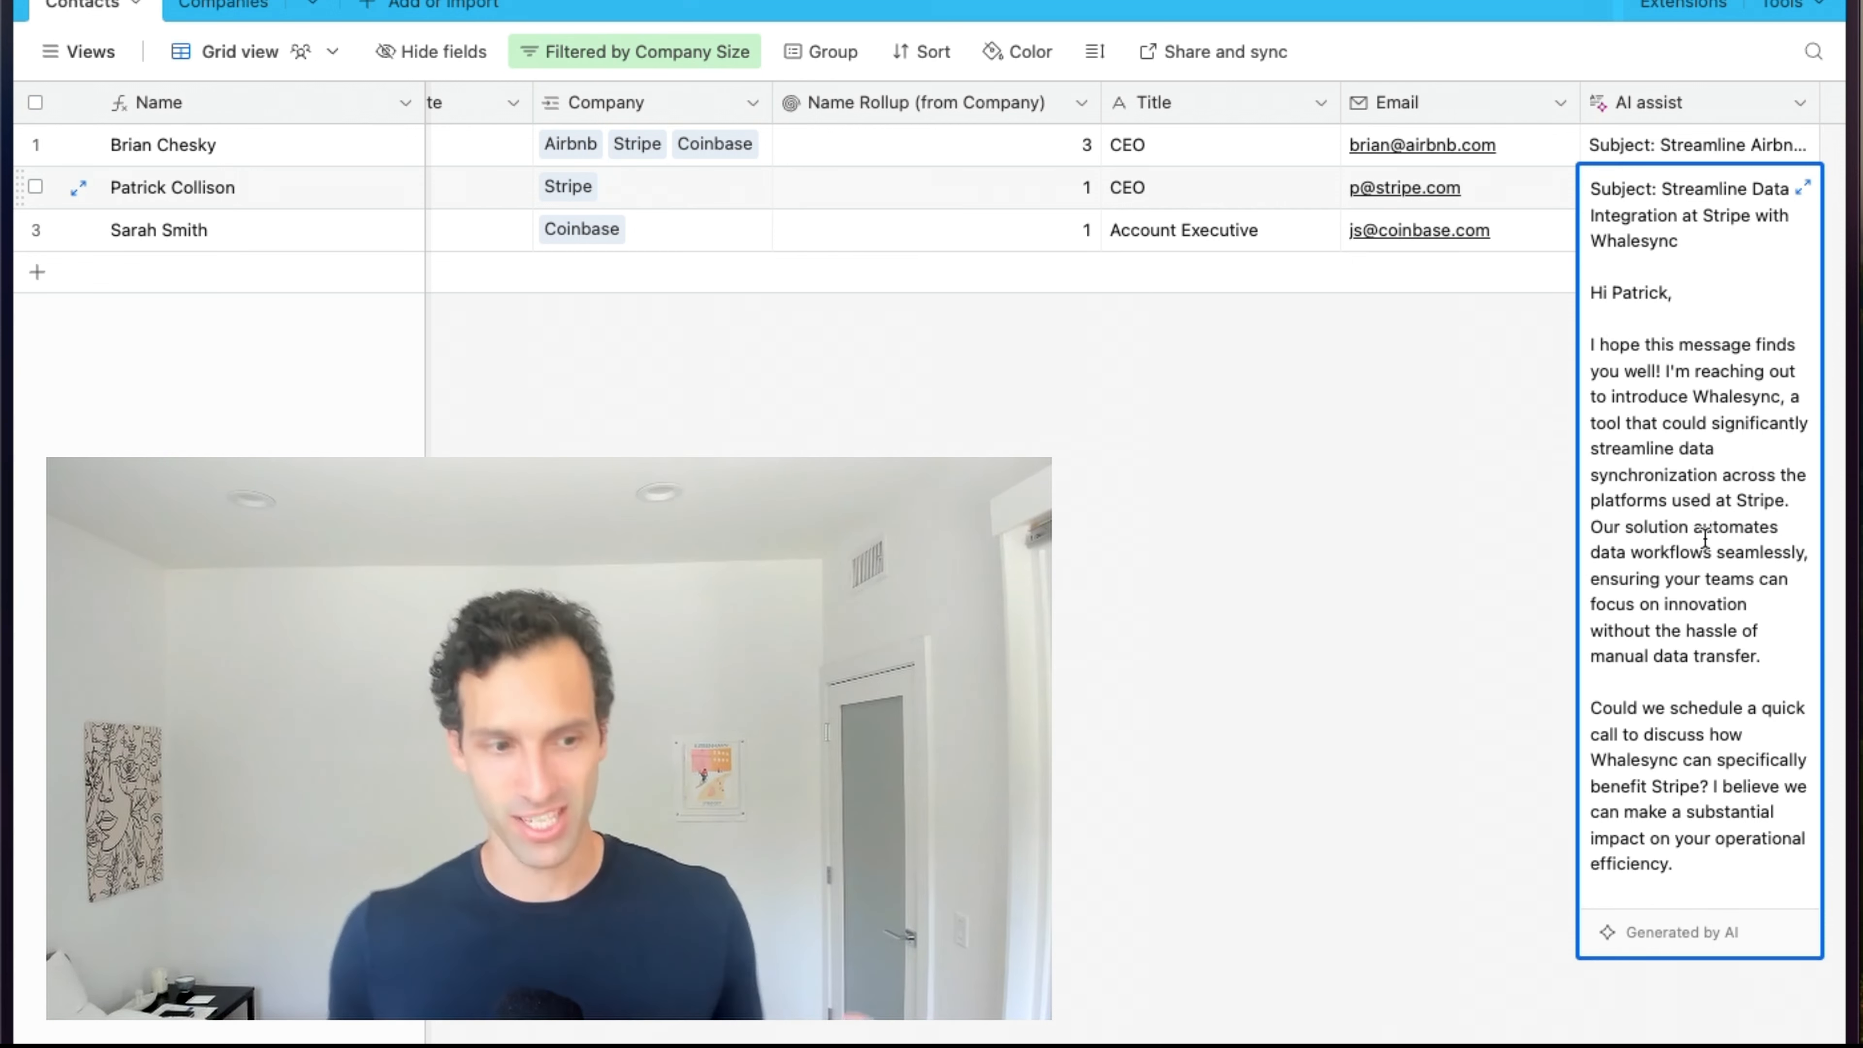
Add another Generate text AI field to Contacts and browse templates down to Recruiting.
click(1393, 485)
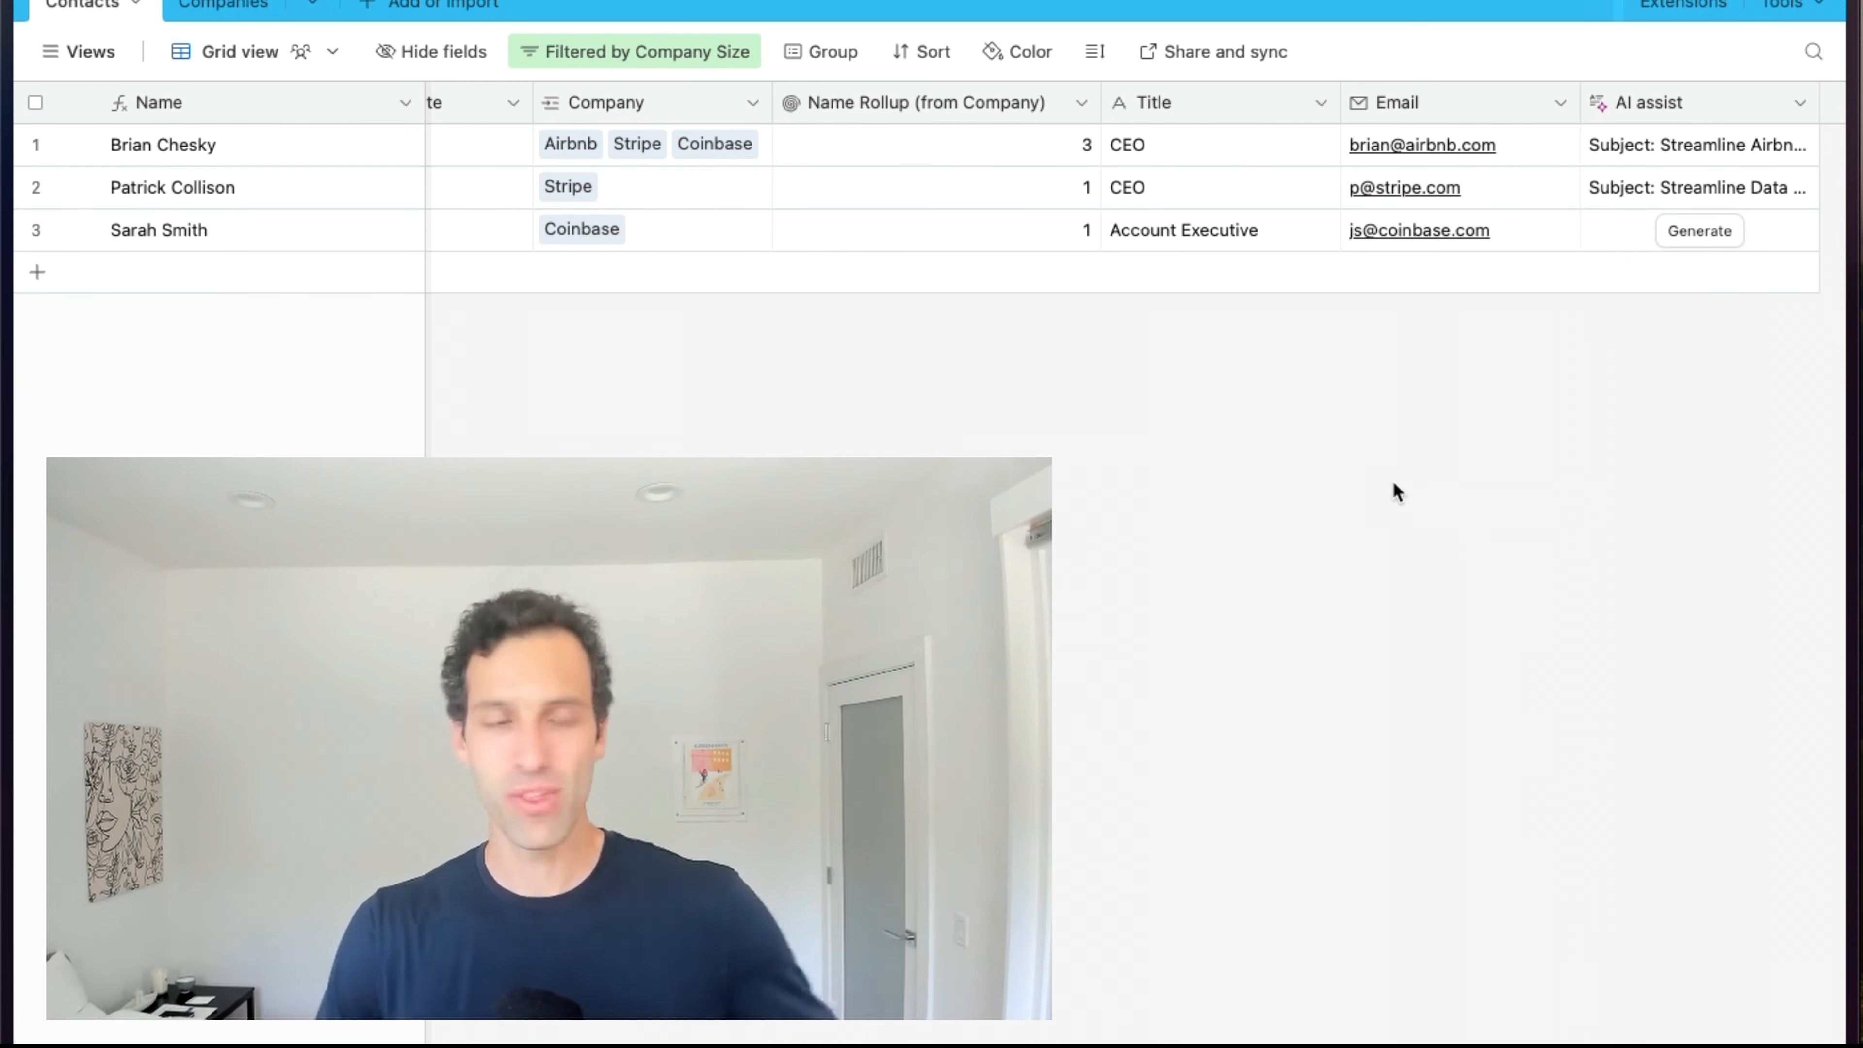
scroll(1393, 481, right, 3)
click(1709, 107)
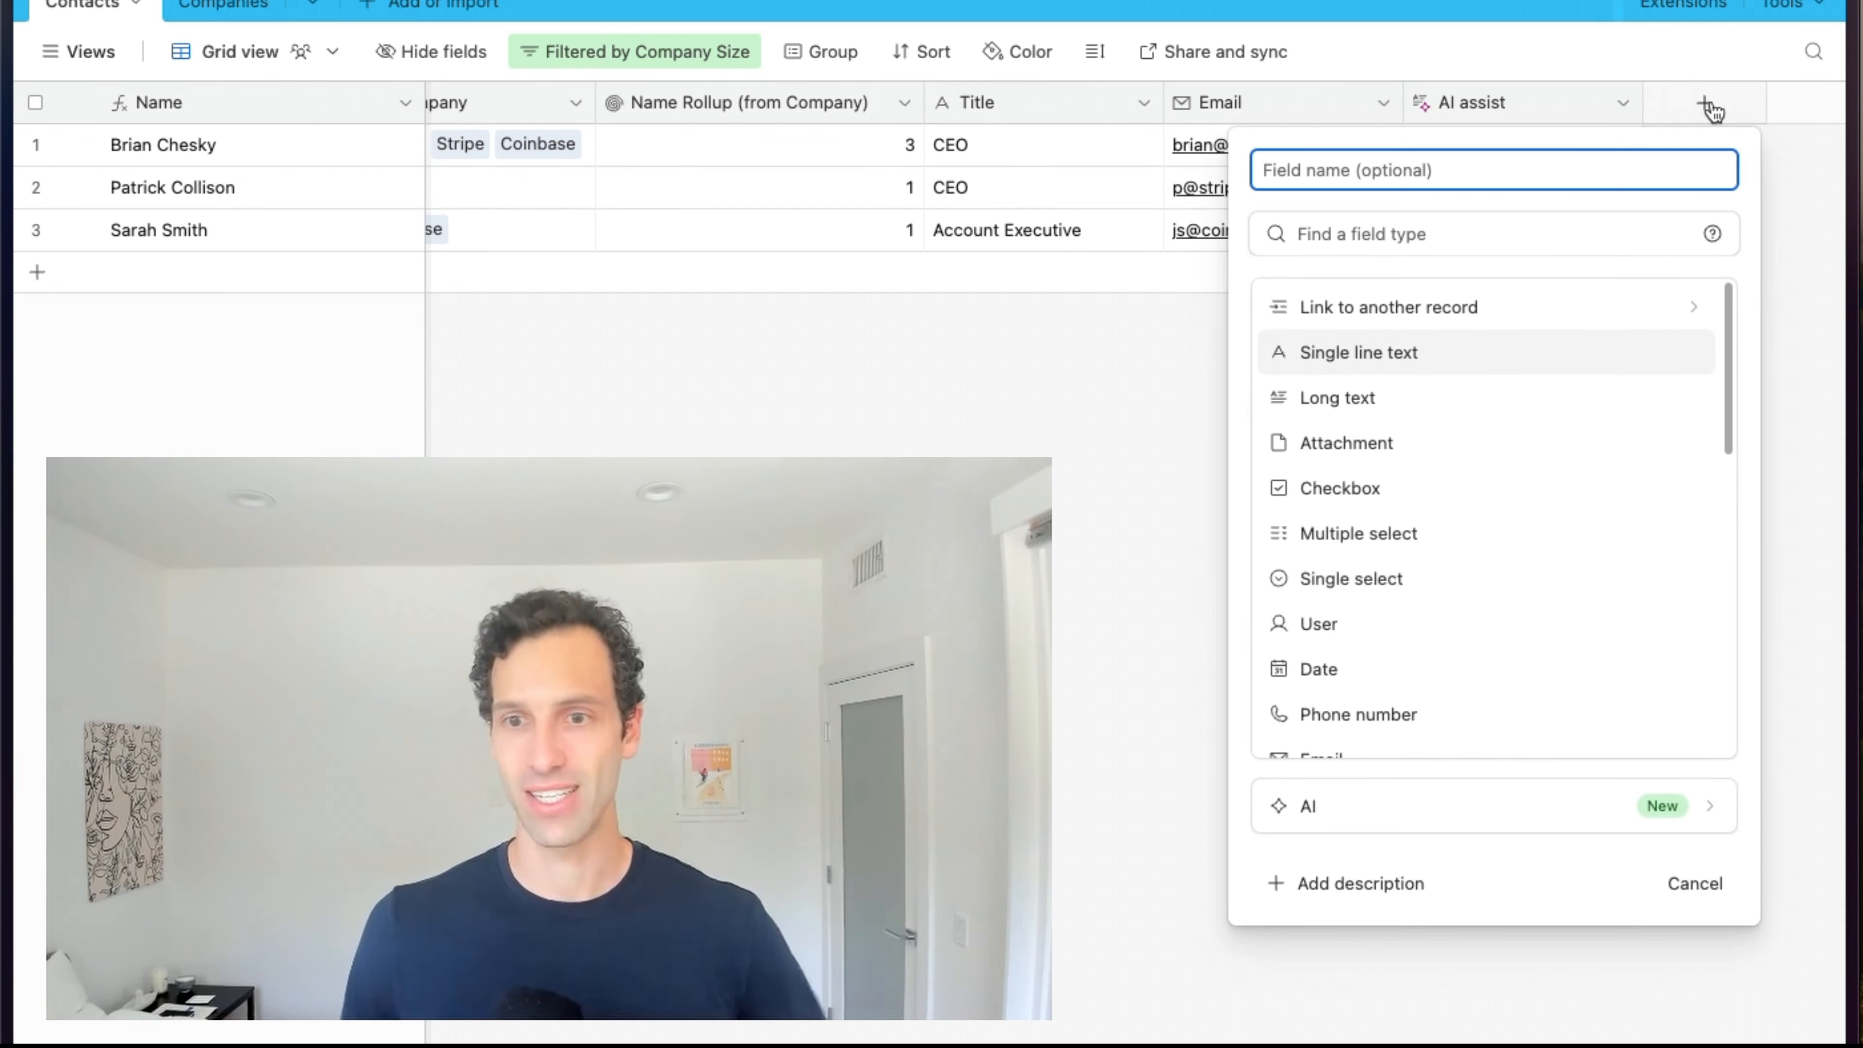
click(1406, 802)
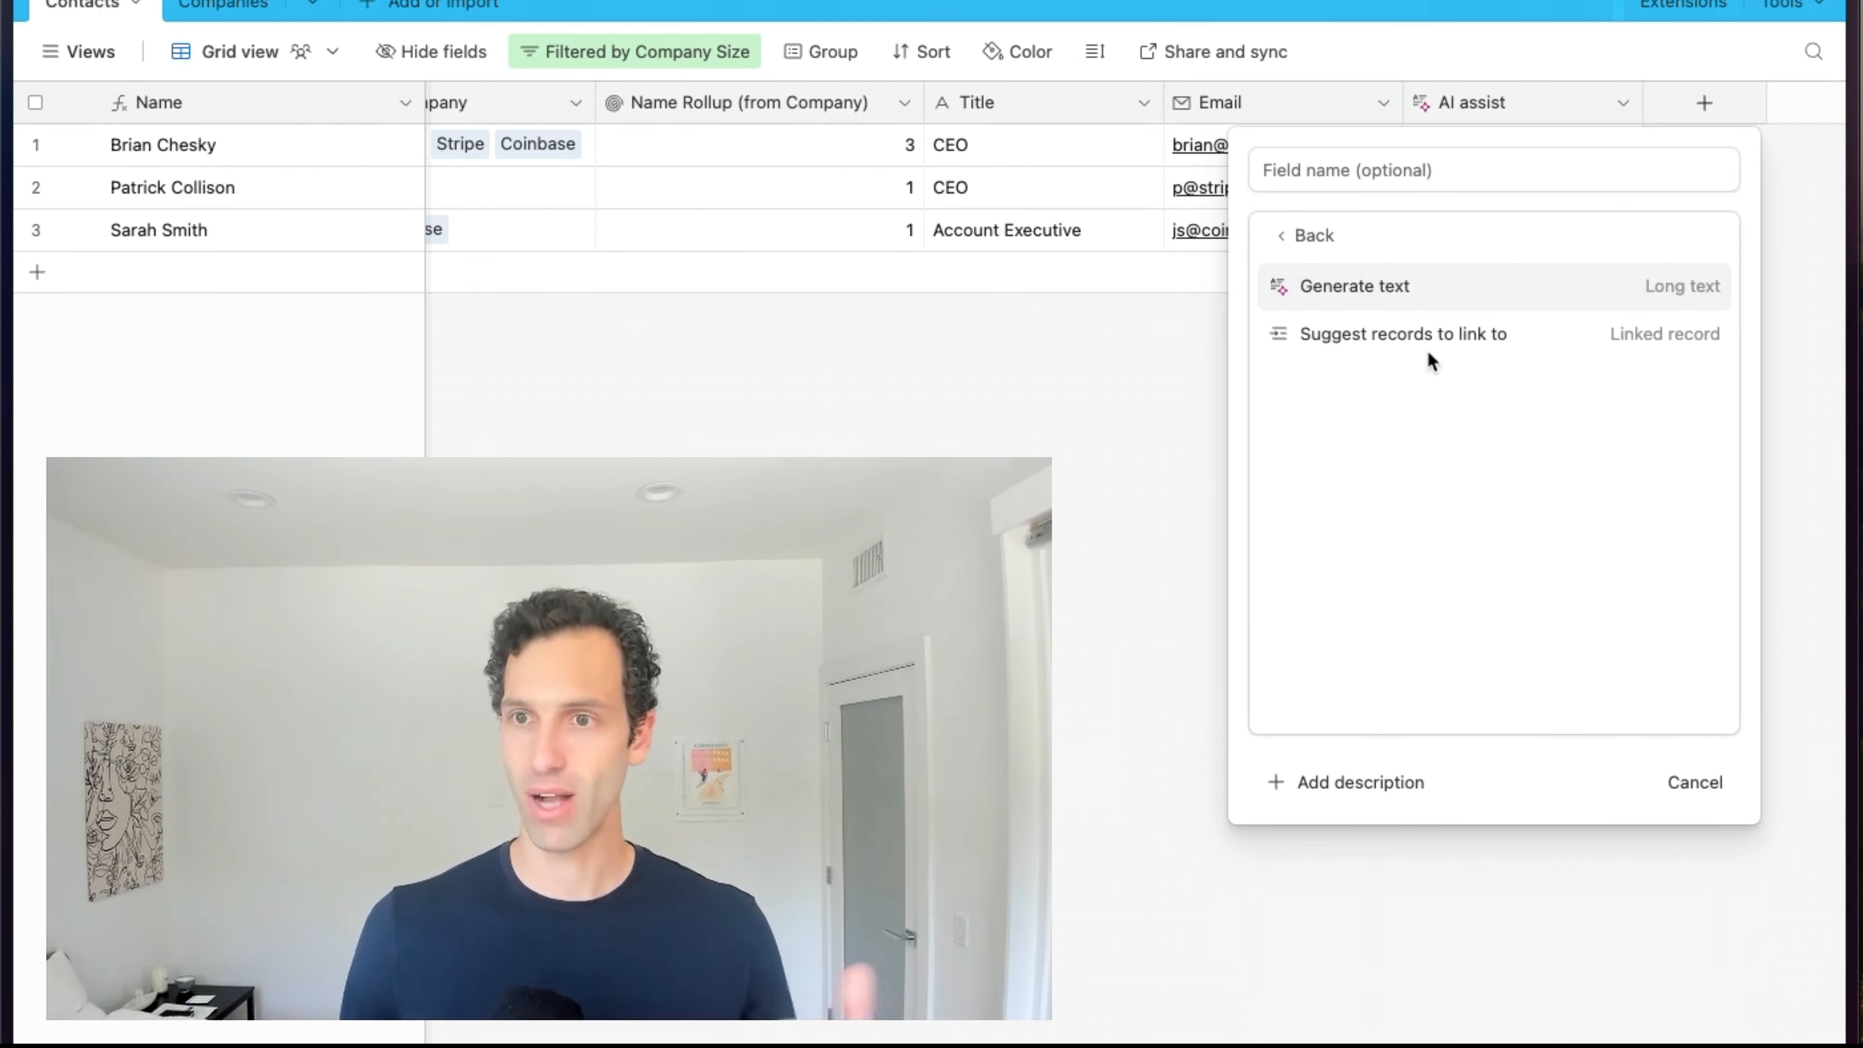
click(1397, 287)
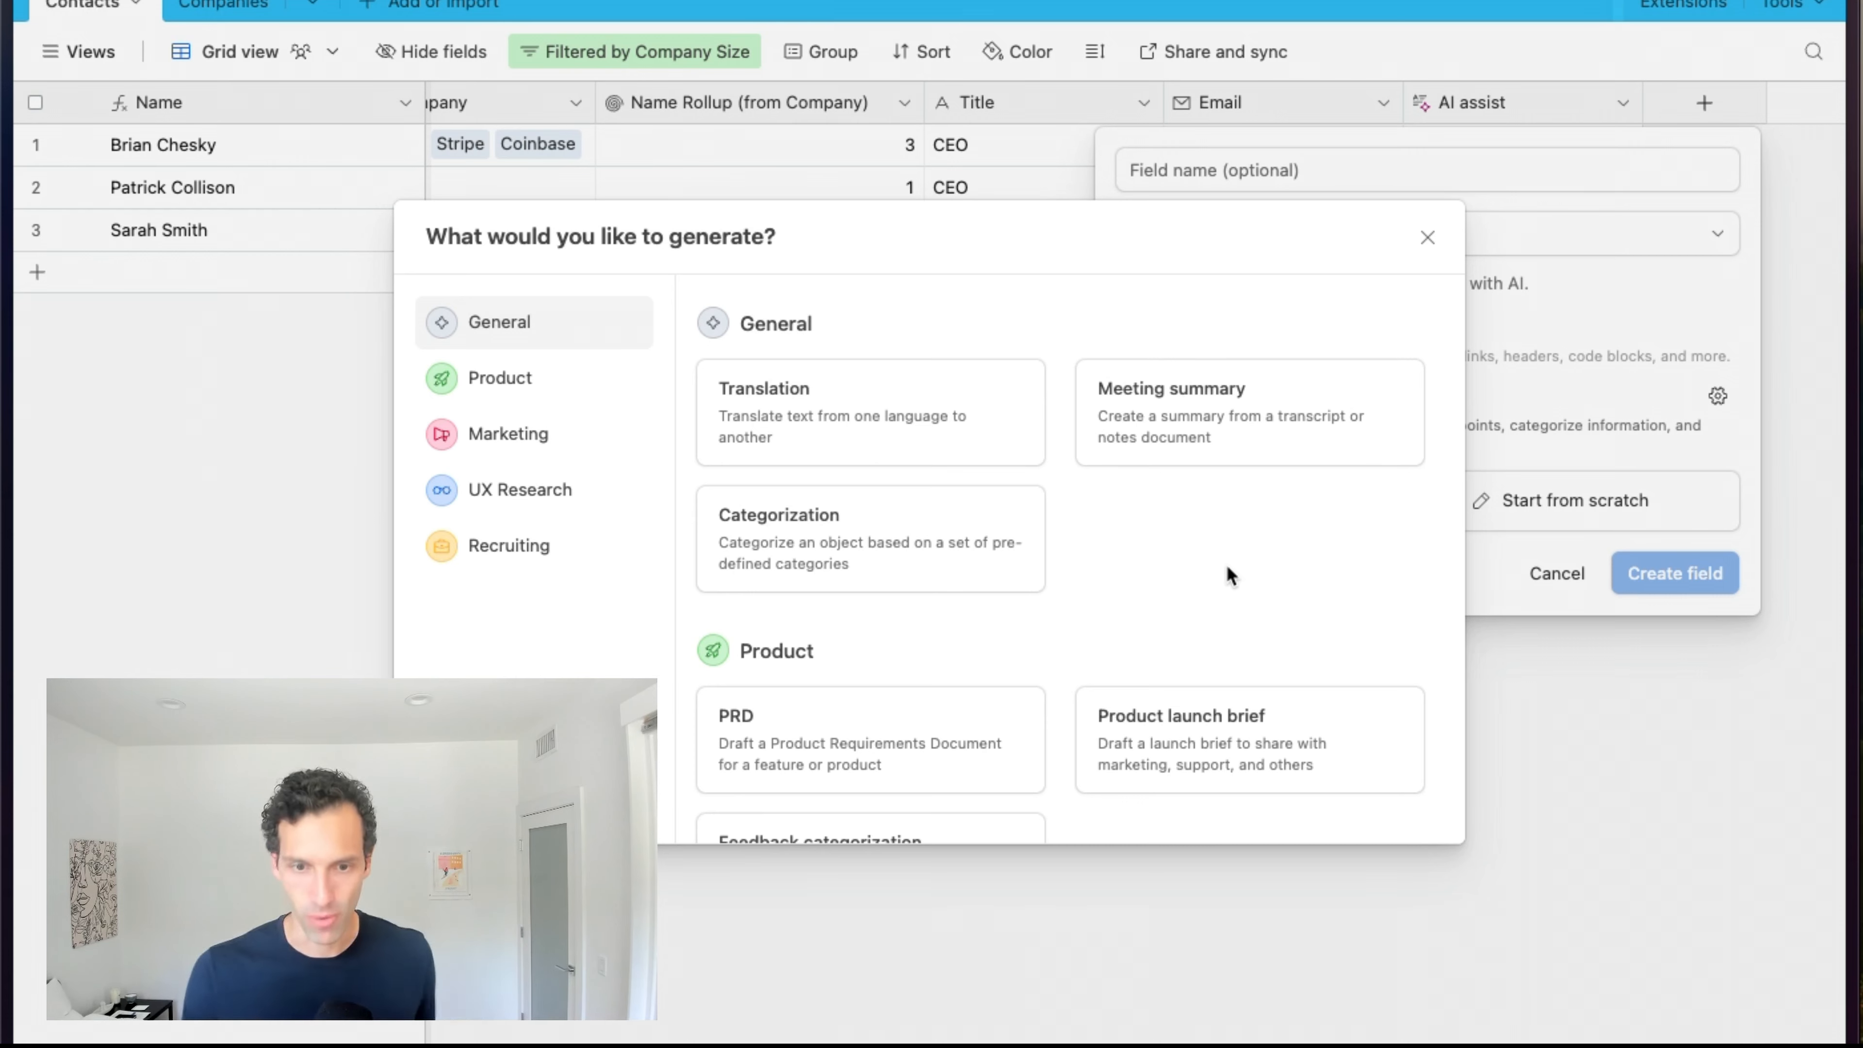
scroll(1227, 566, down, 15)
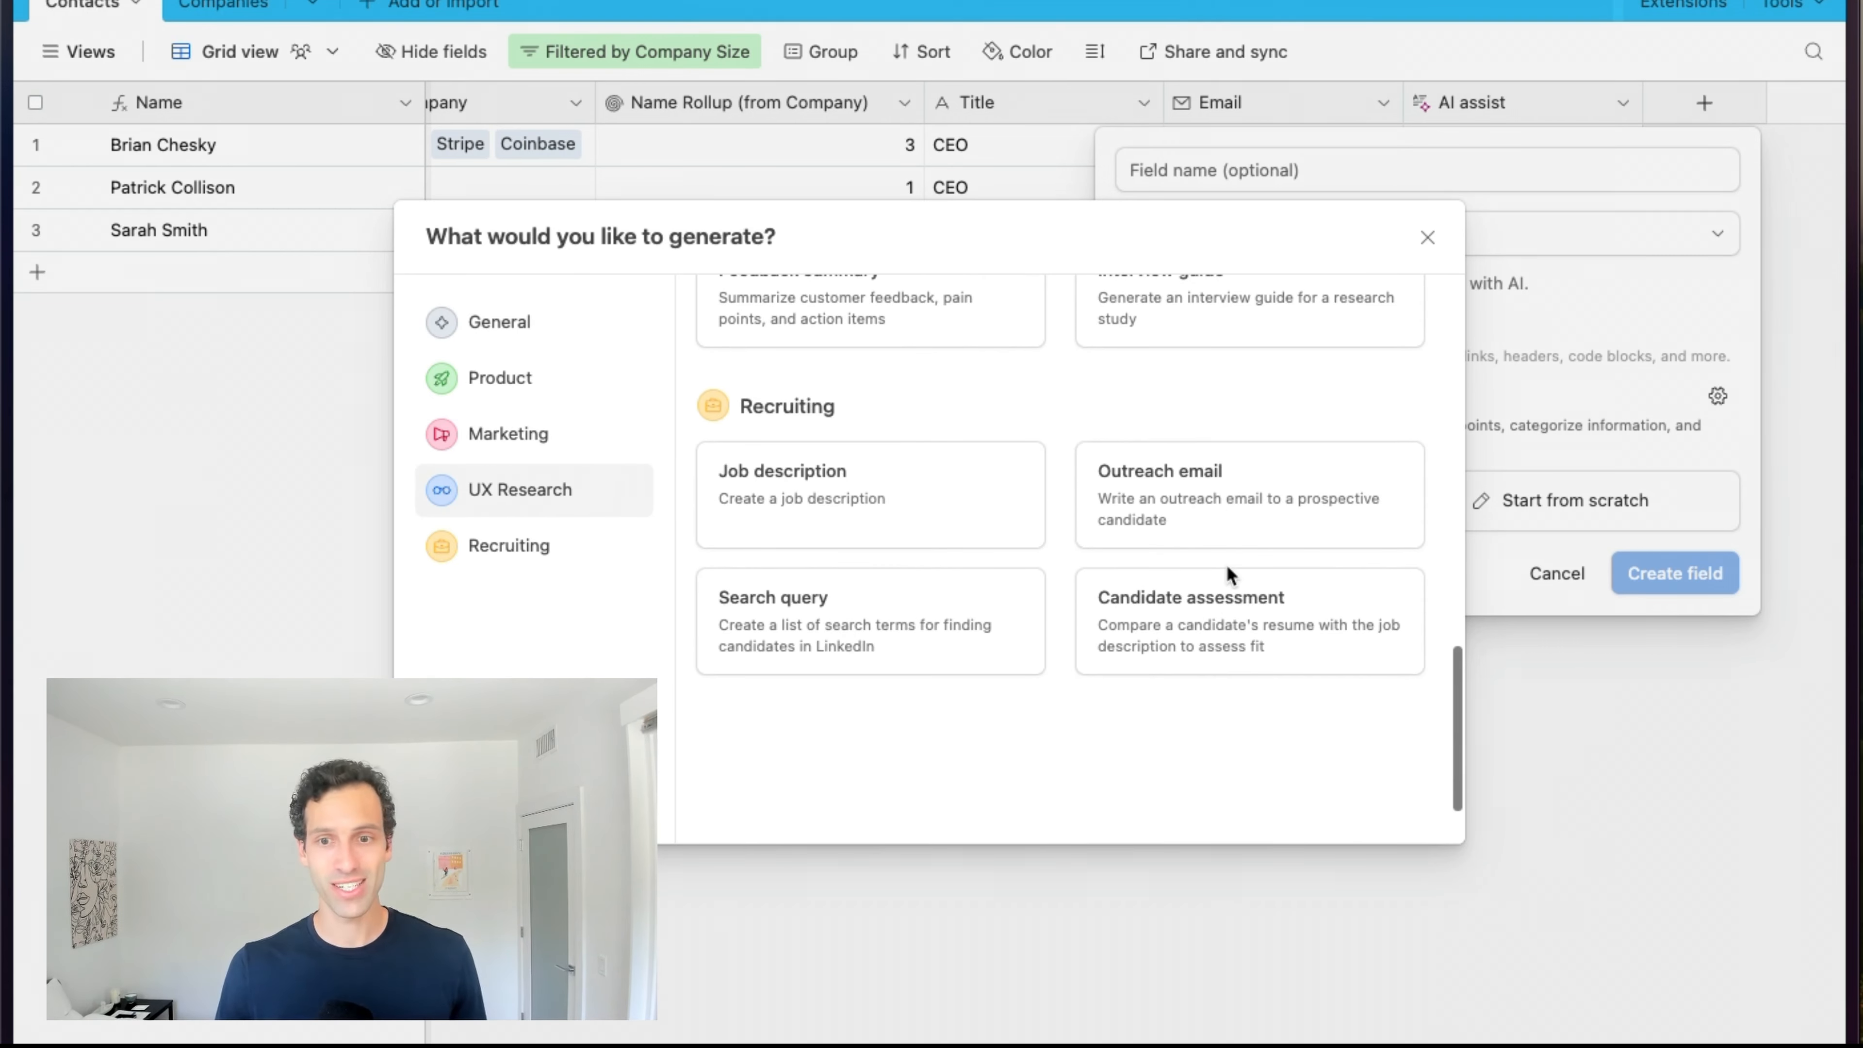
Apply the Outreach email template with Title as job title and Company as current company.
click(1186, 505)
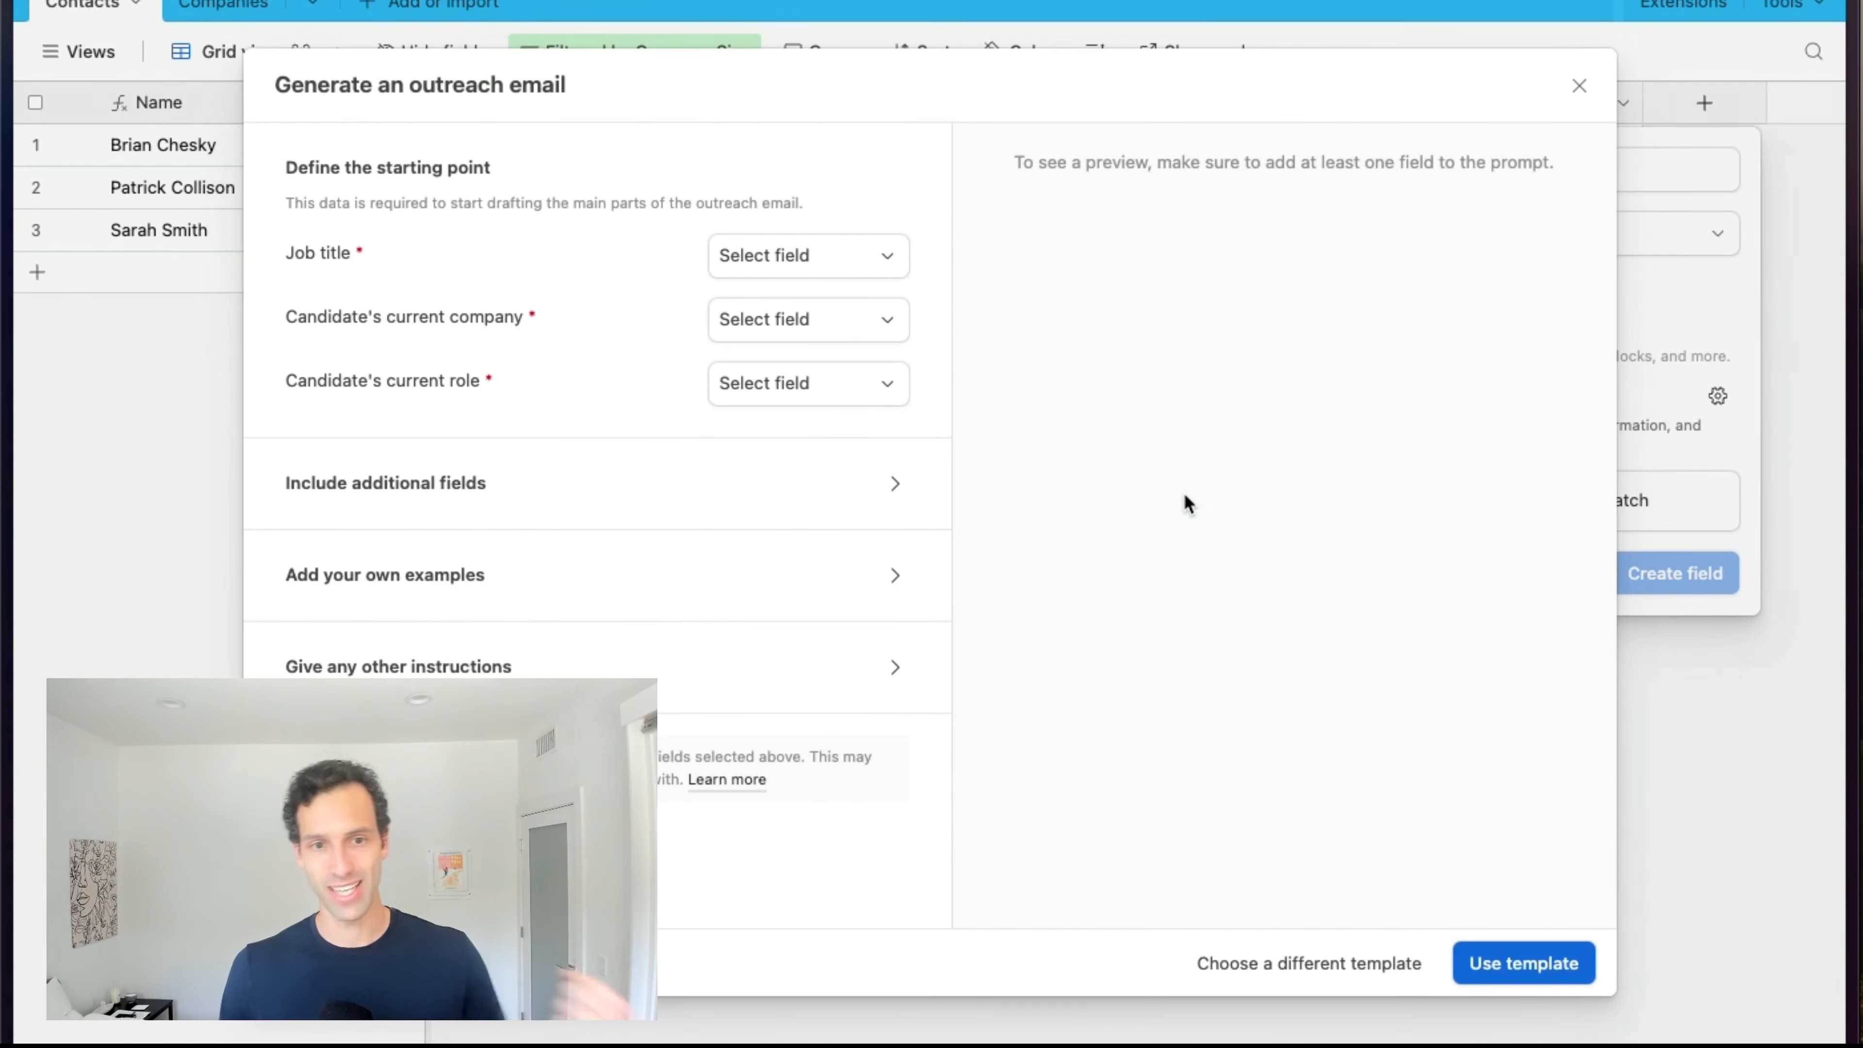
click(762, 254)
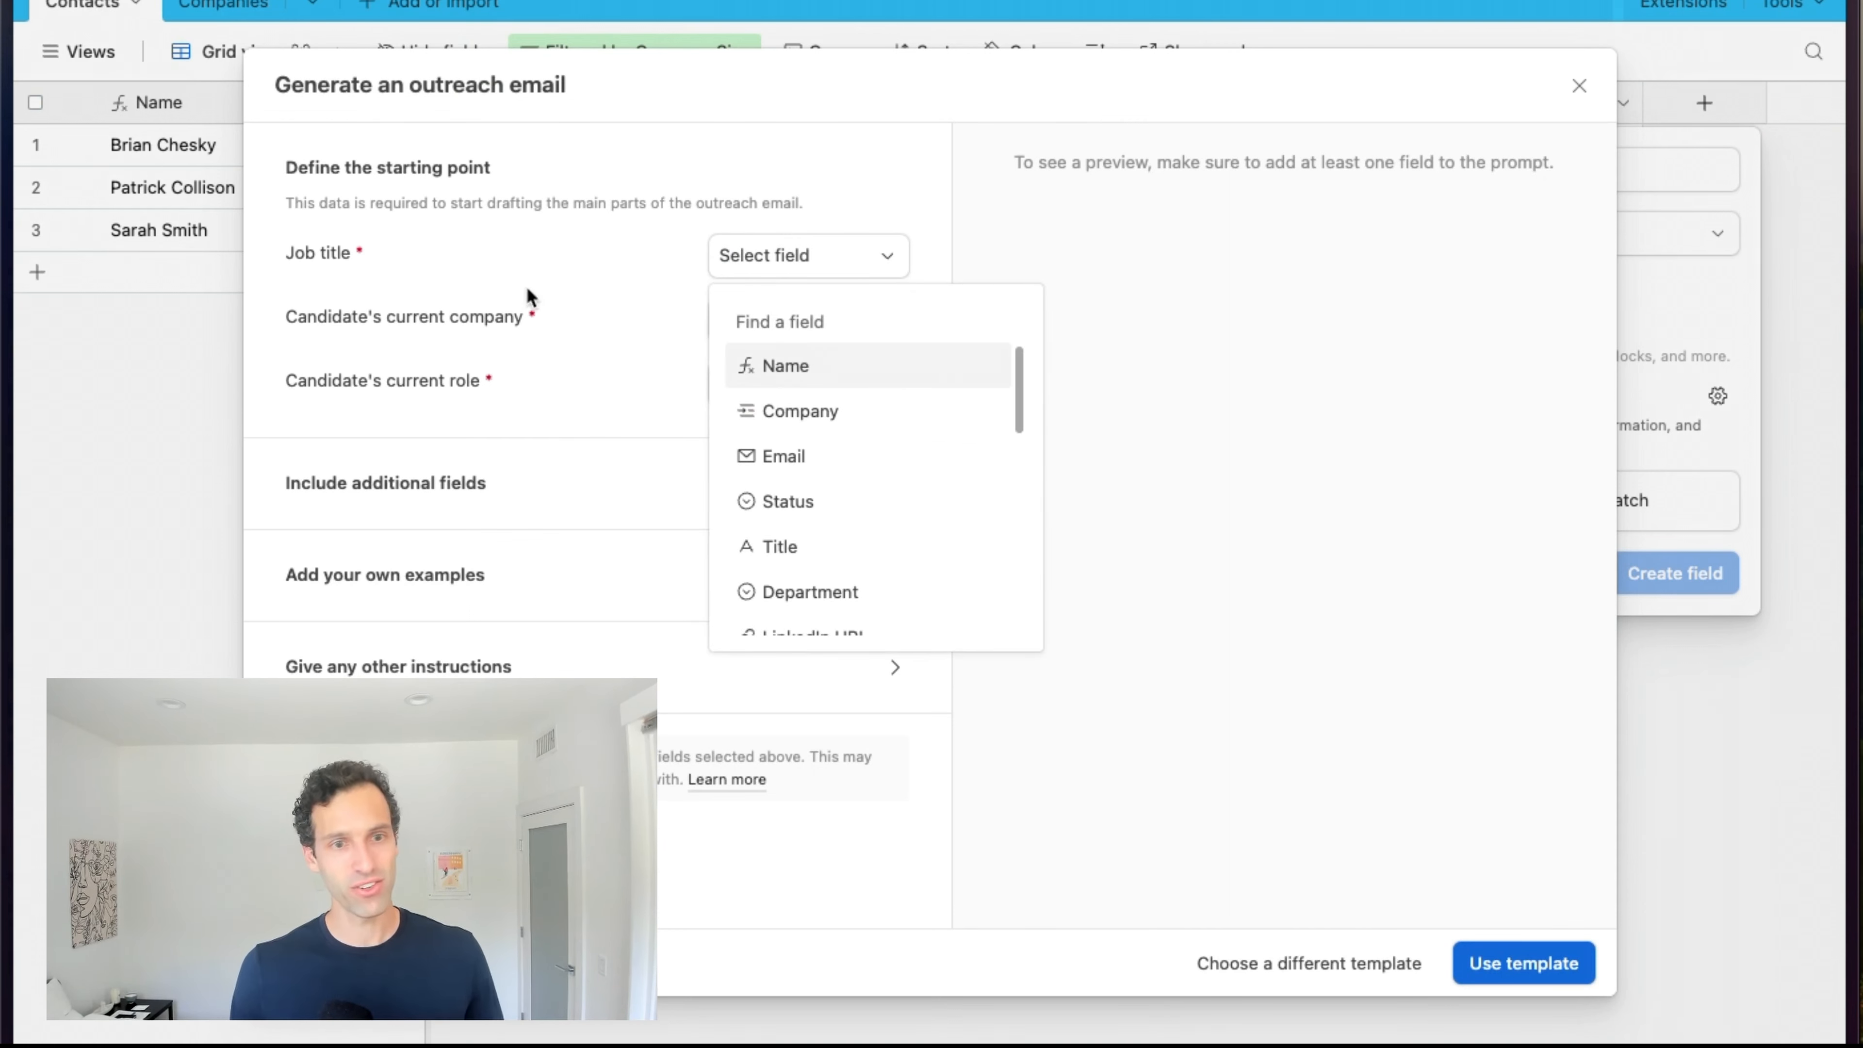
click(787, 547)
click(790, 320)
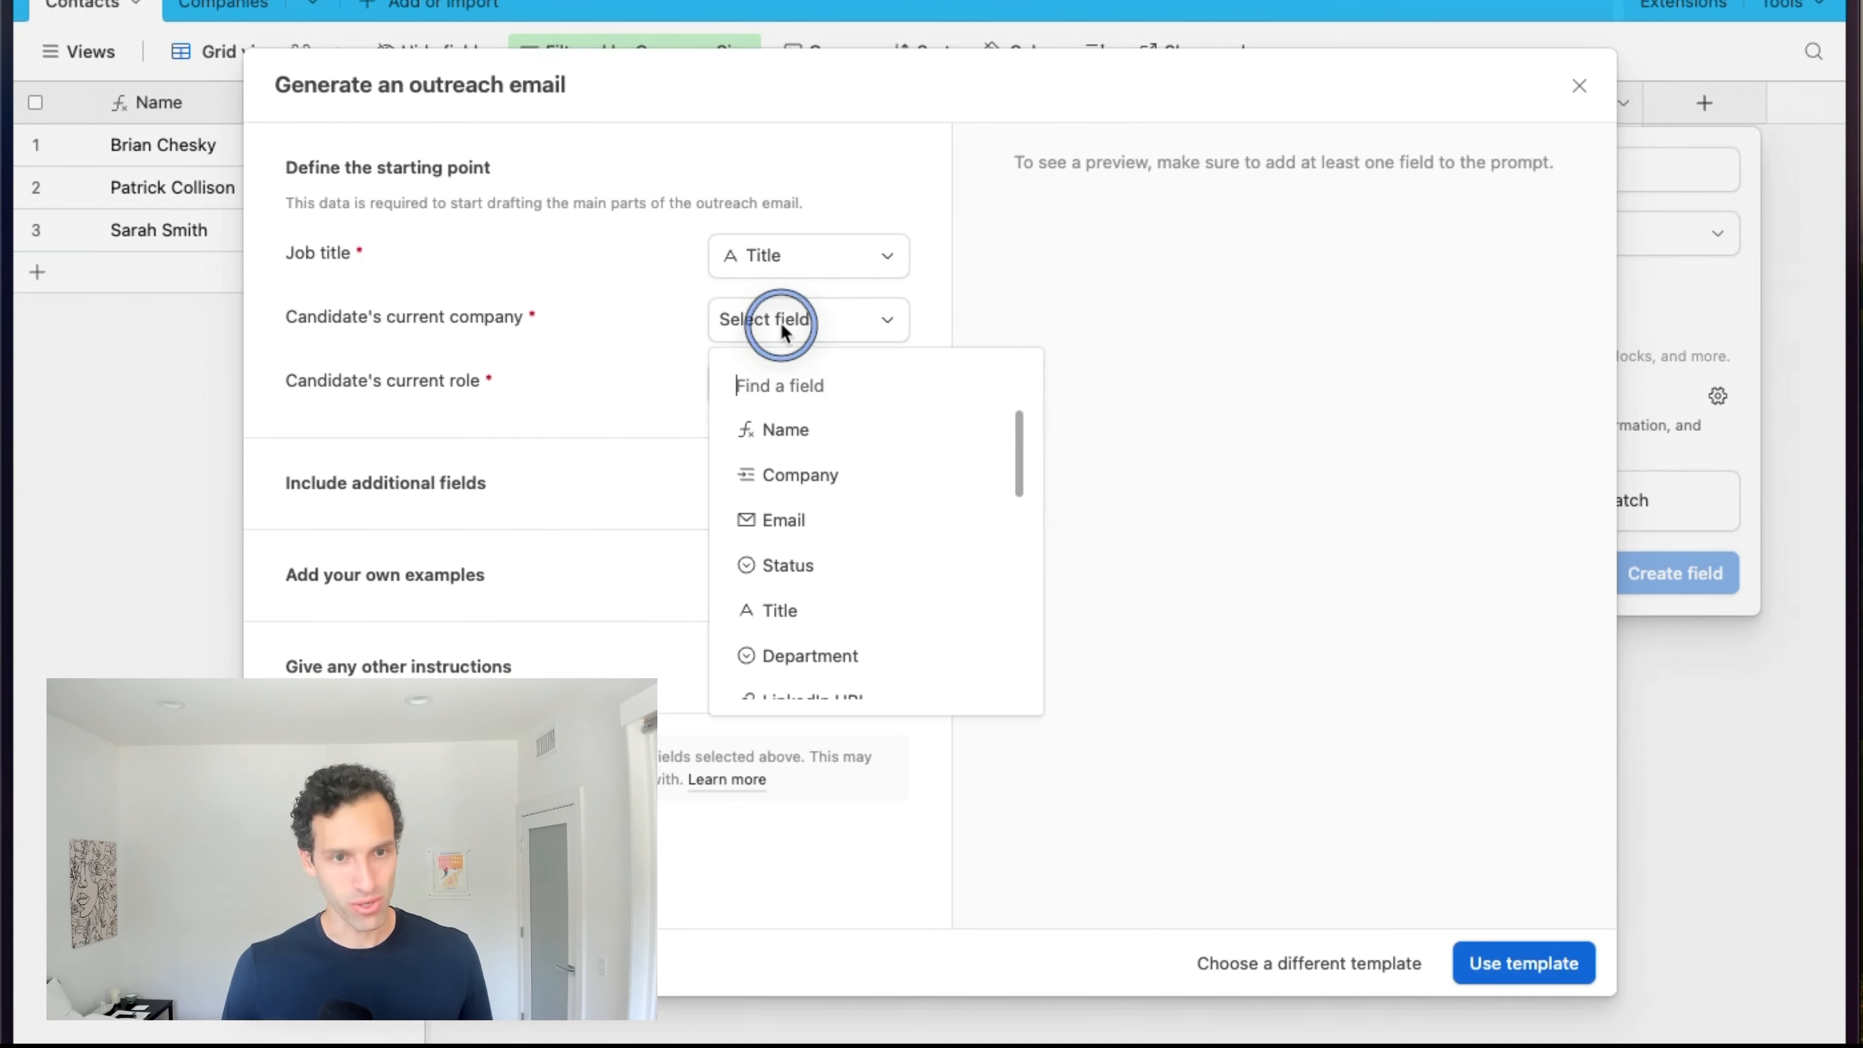
click(851, 484)
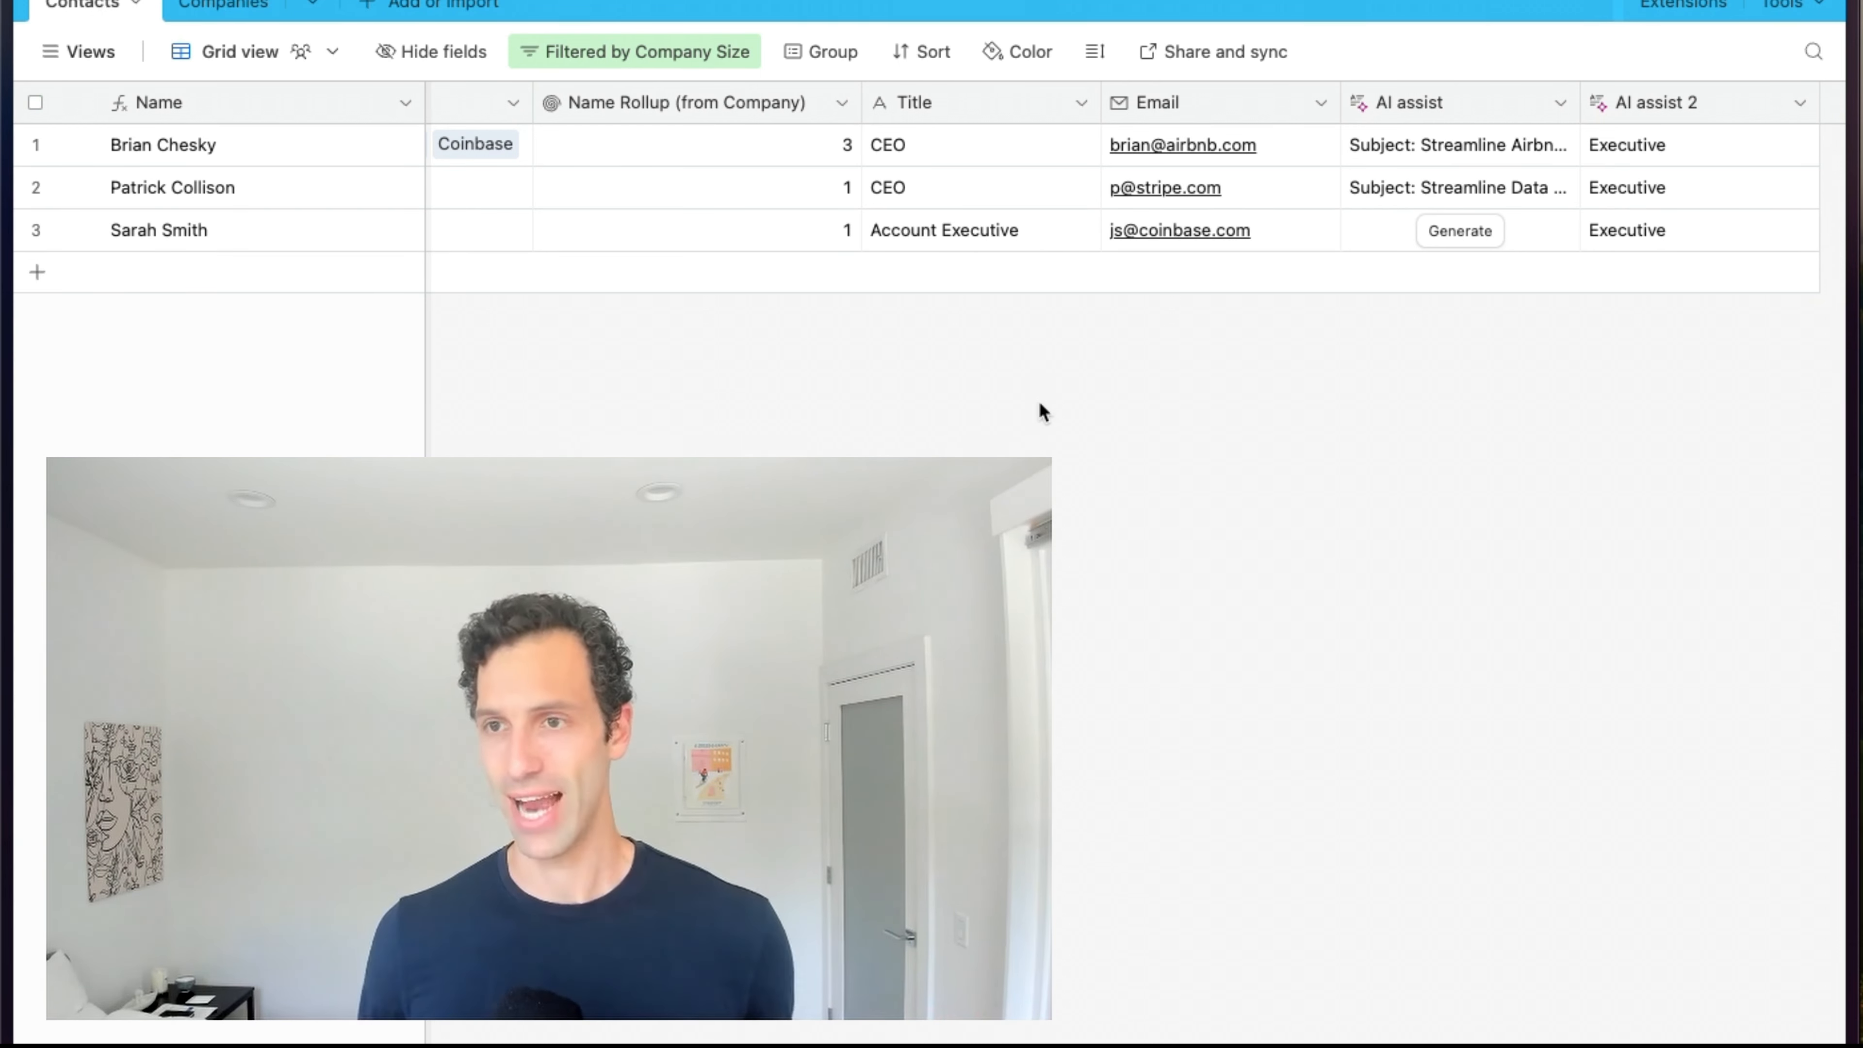
scroll(1039, 401, right, 5)
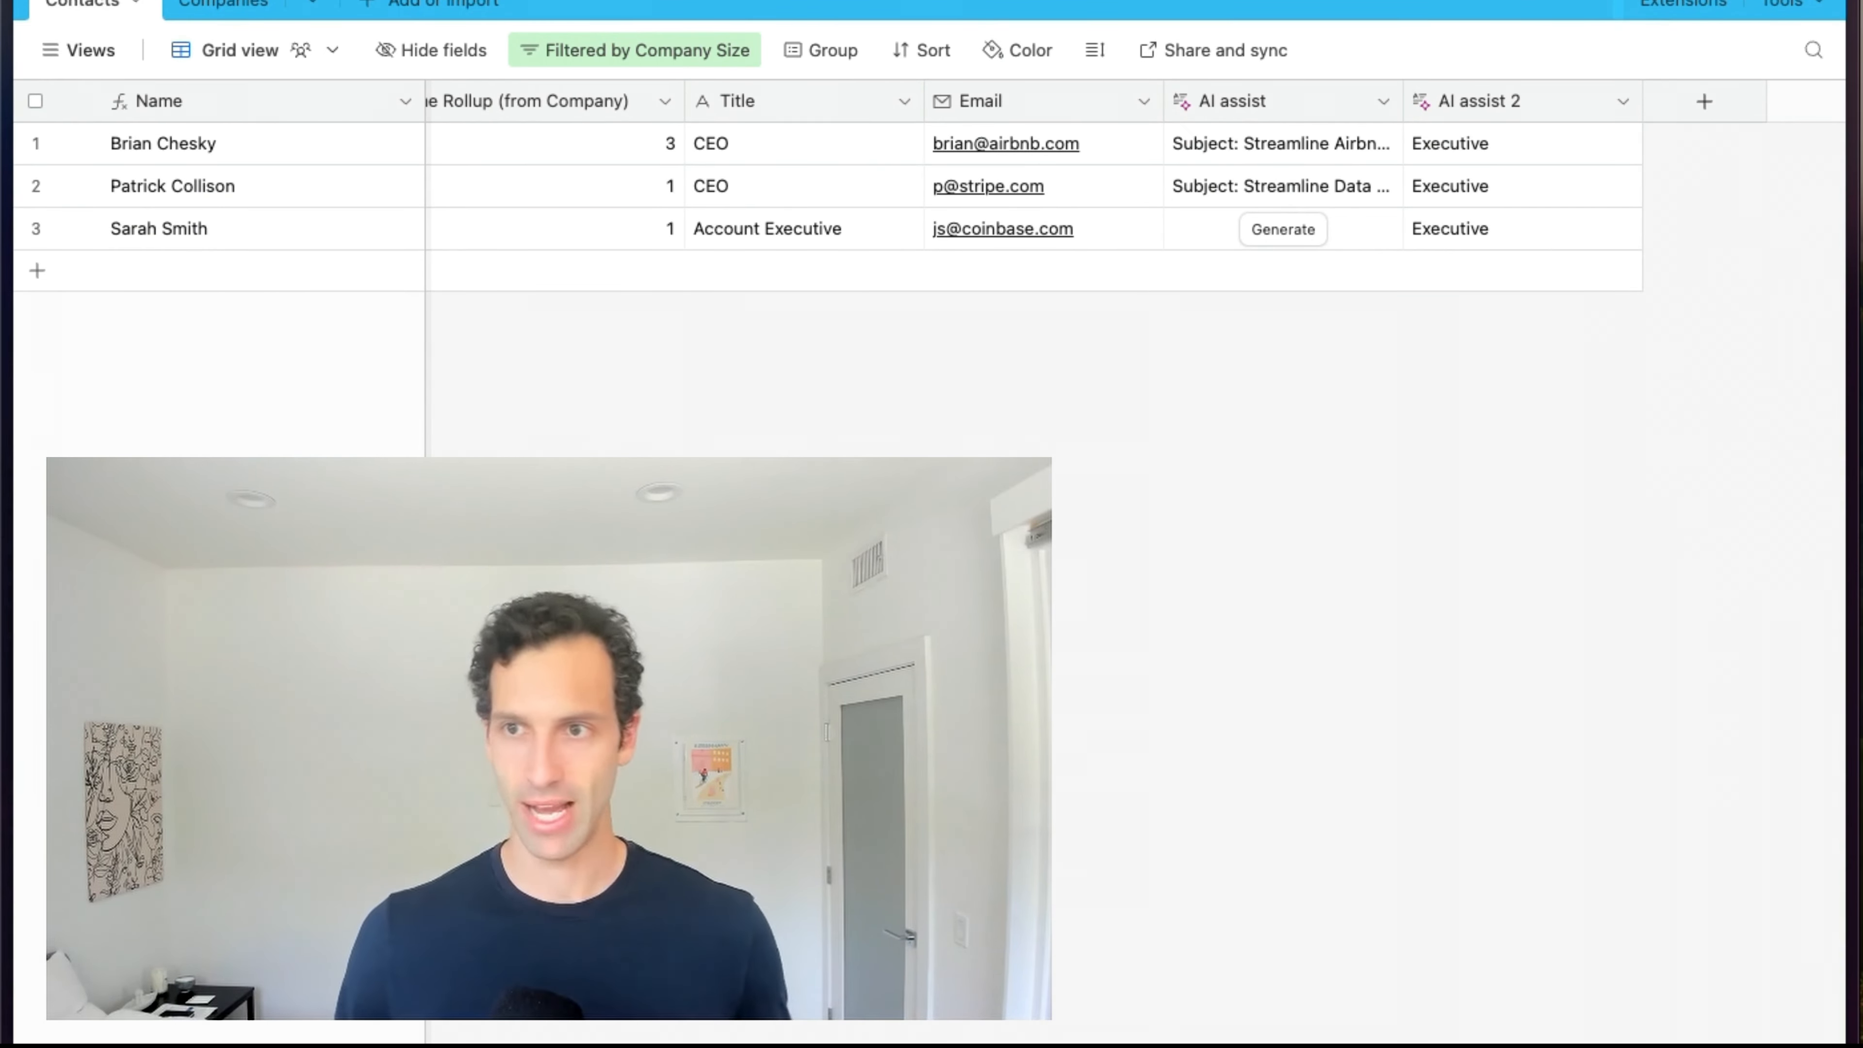
Add an AI Suggest records to link to field linked to the Companies table.
click(1700, 100)
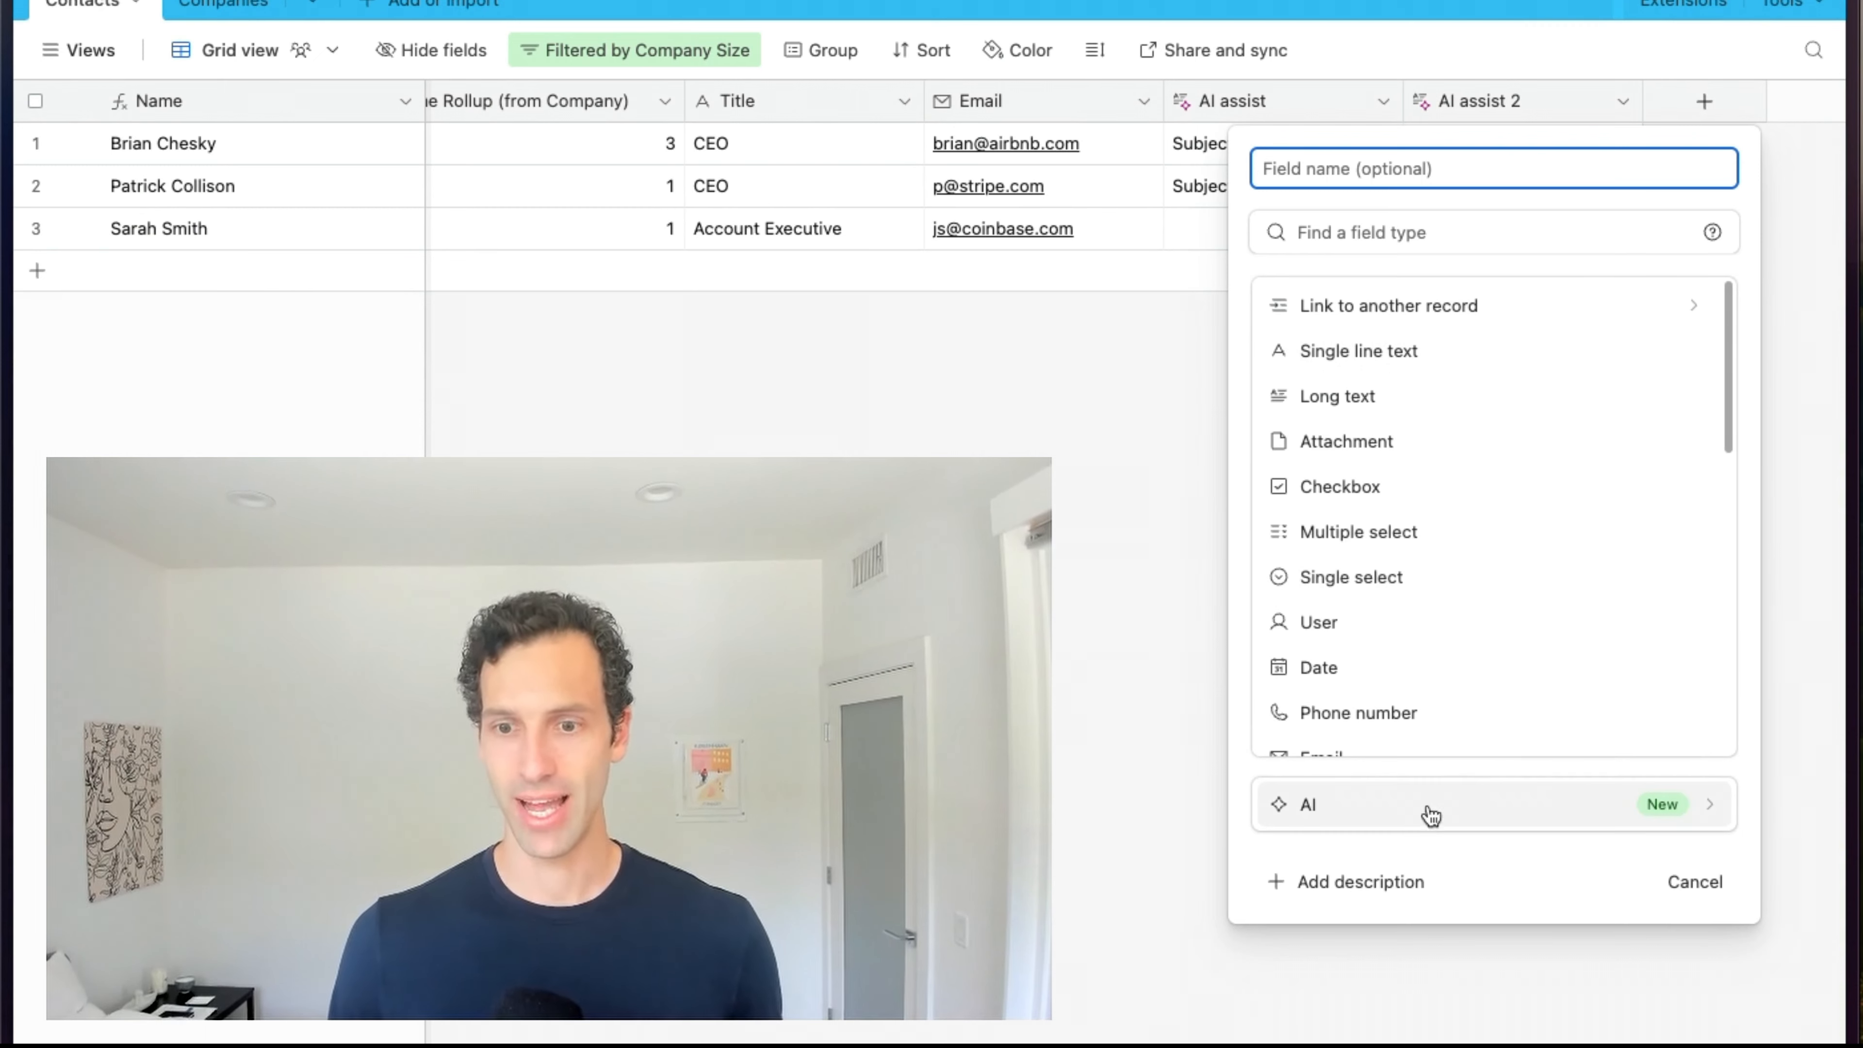
click(1416, 822)
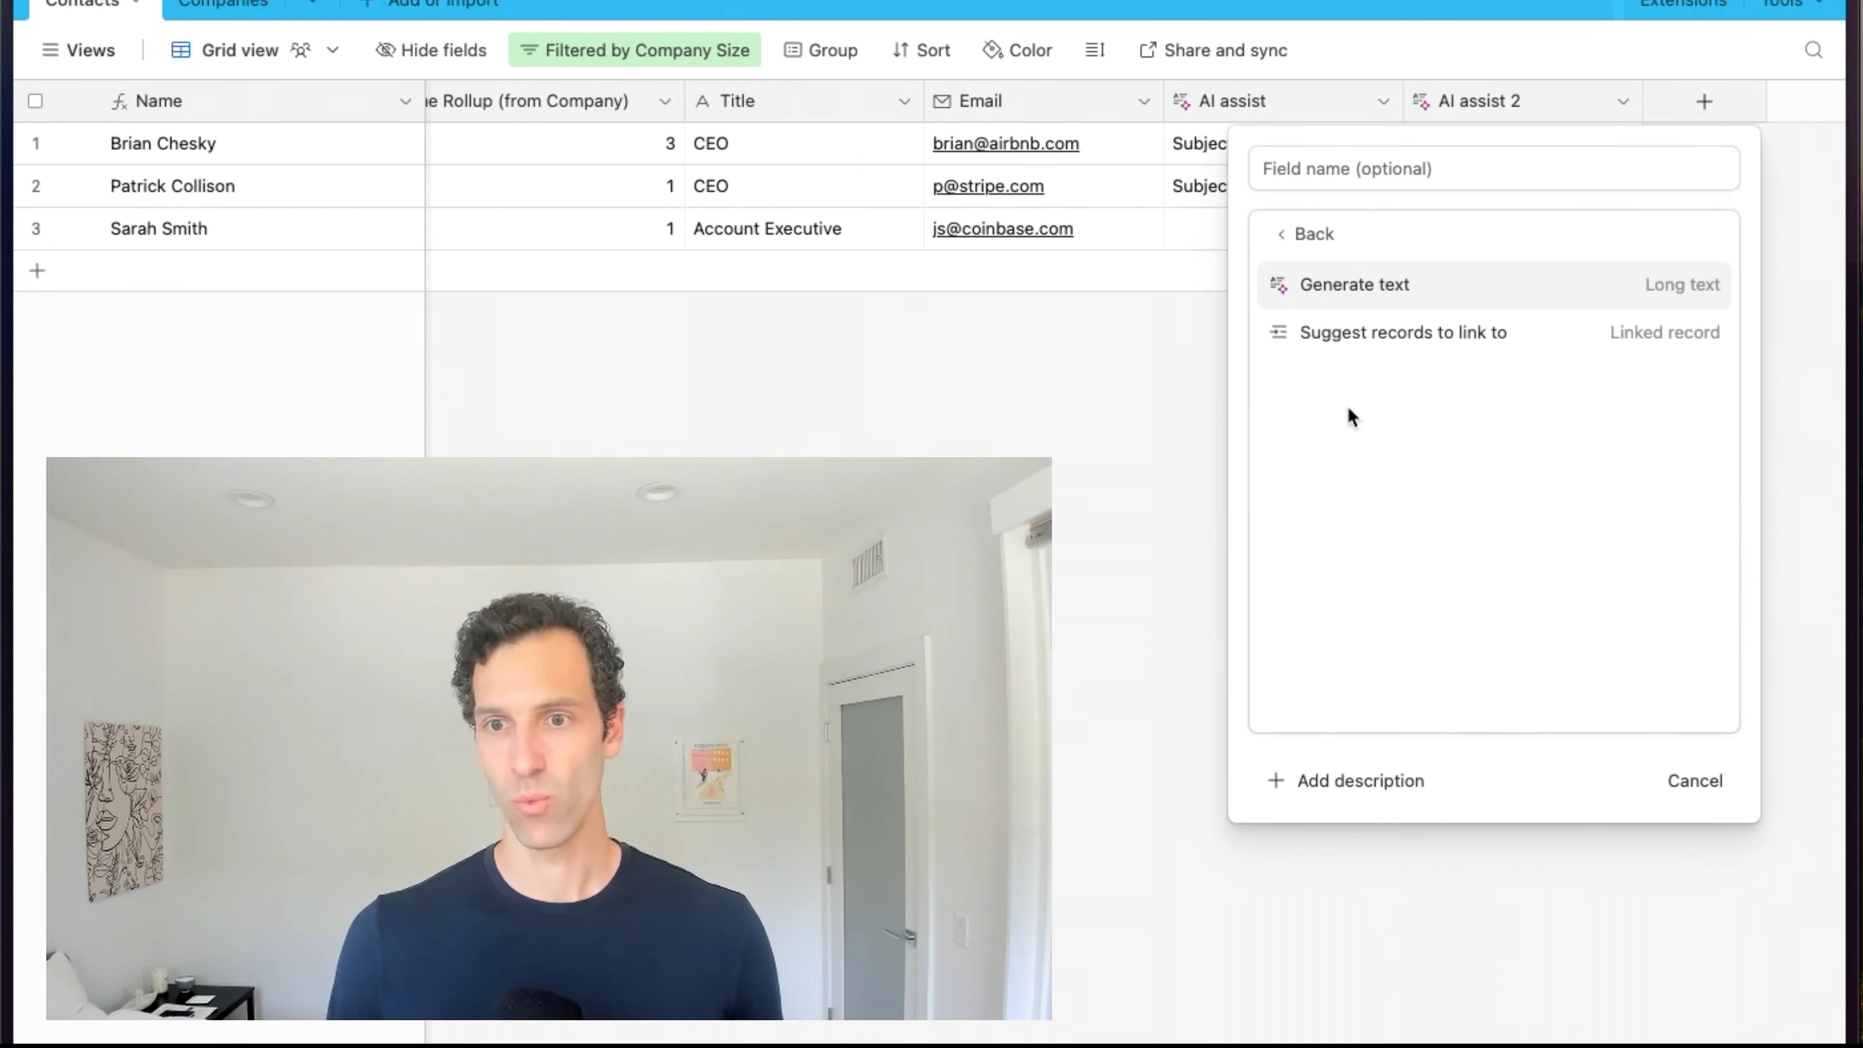
click(1386, 346)
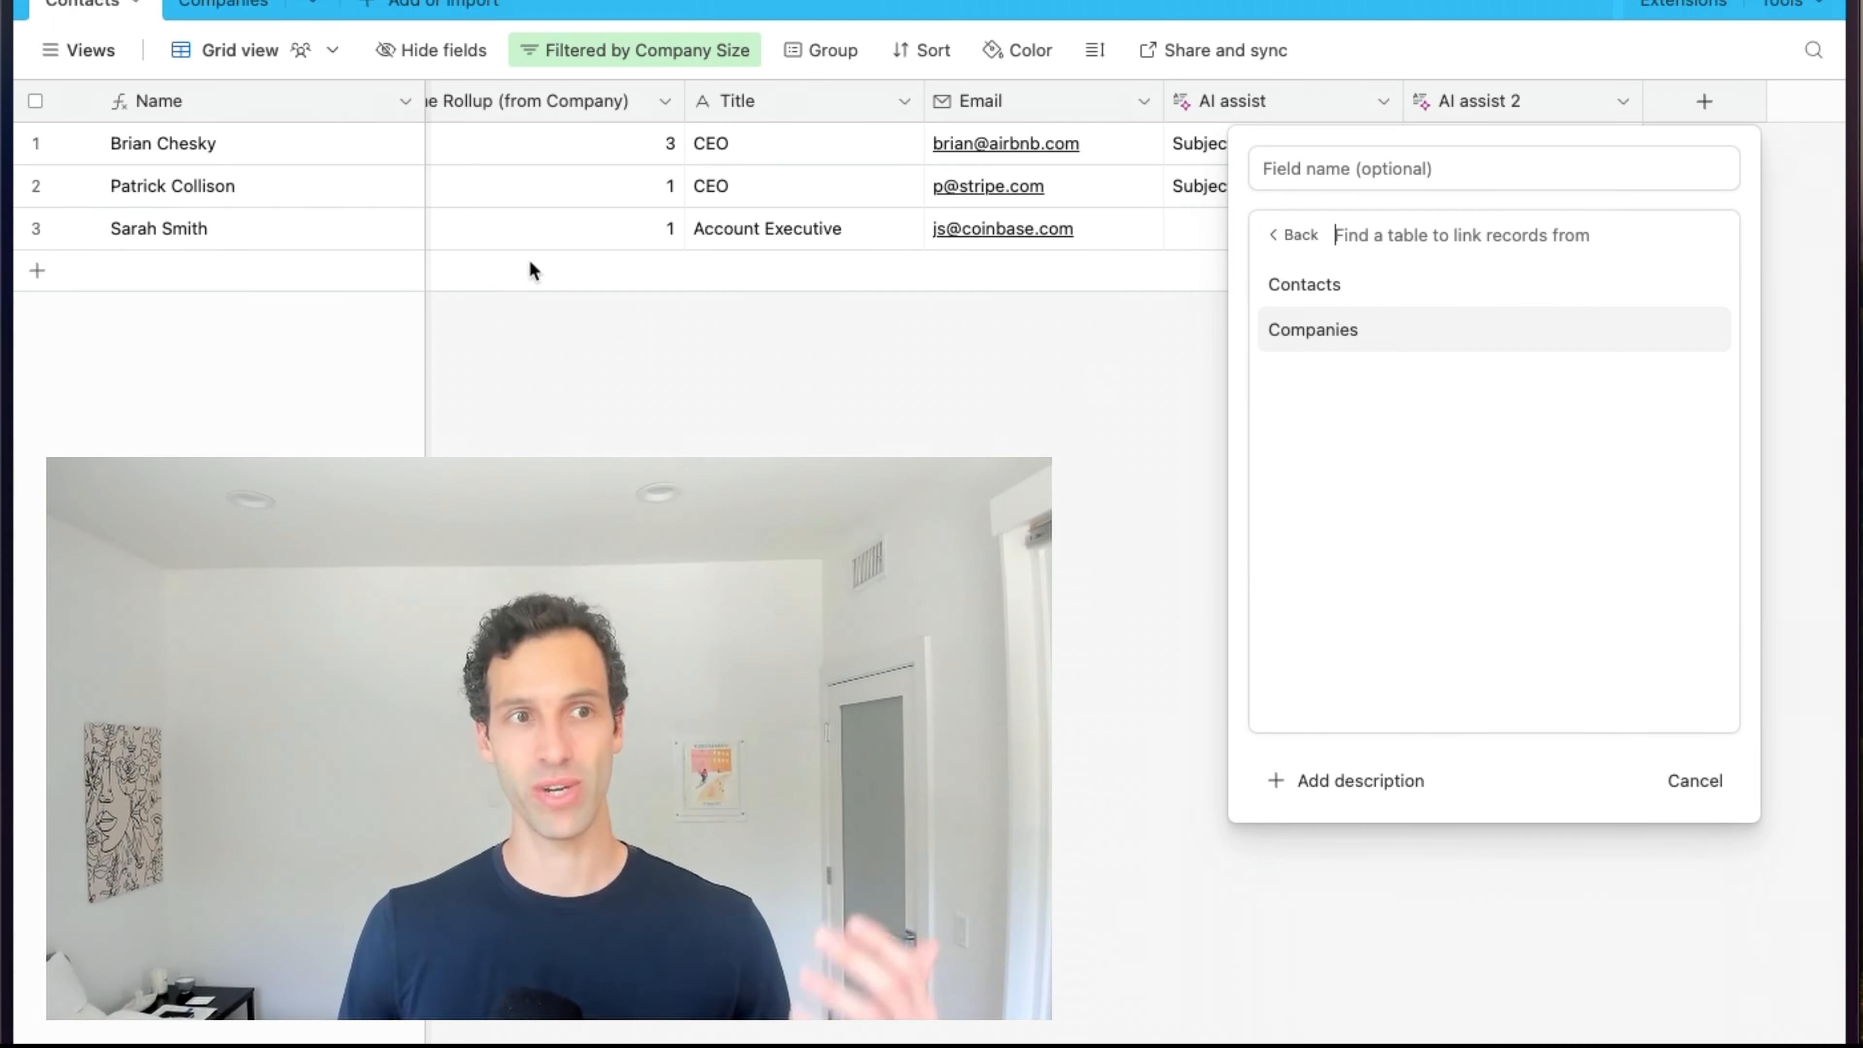
click(1449, 342)
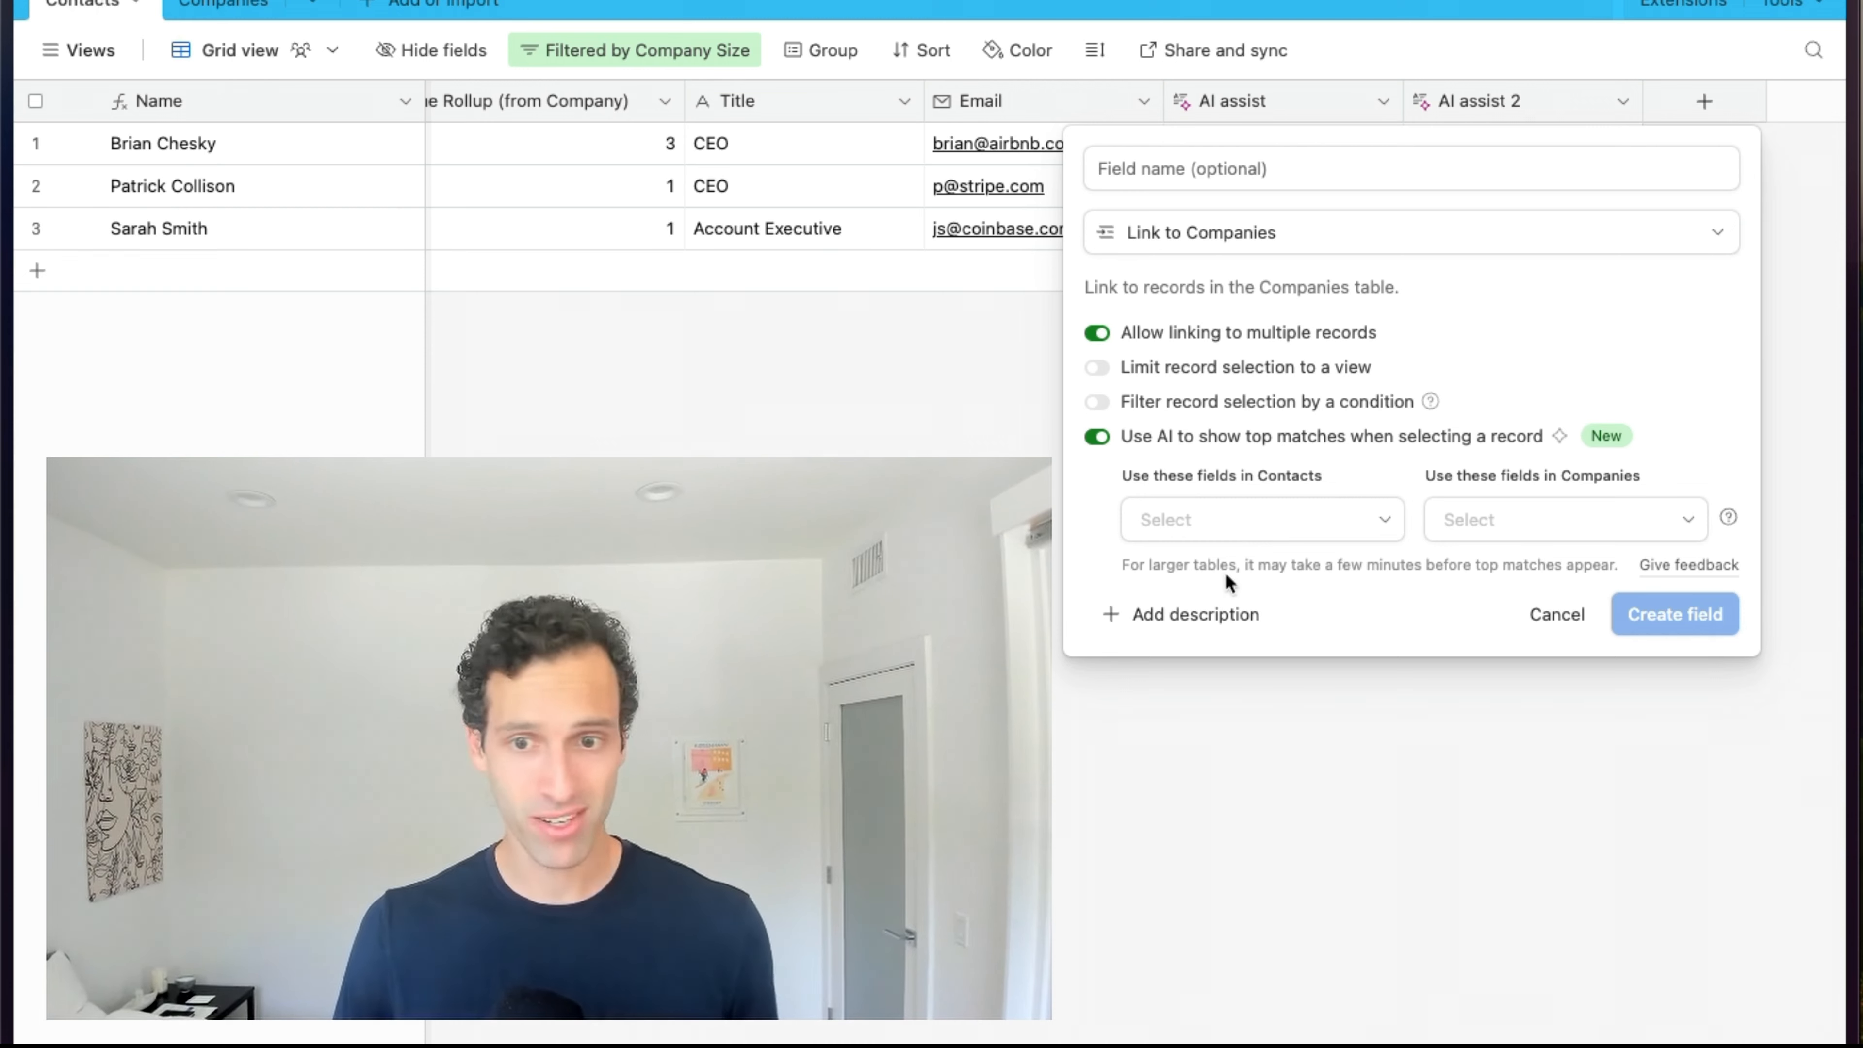
Match contact Email against company Name, then create the Companies link field.
click(1200, 523)
scroll(1228, 397, down, 3)
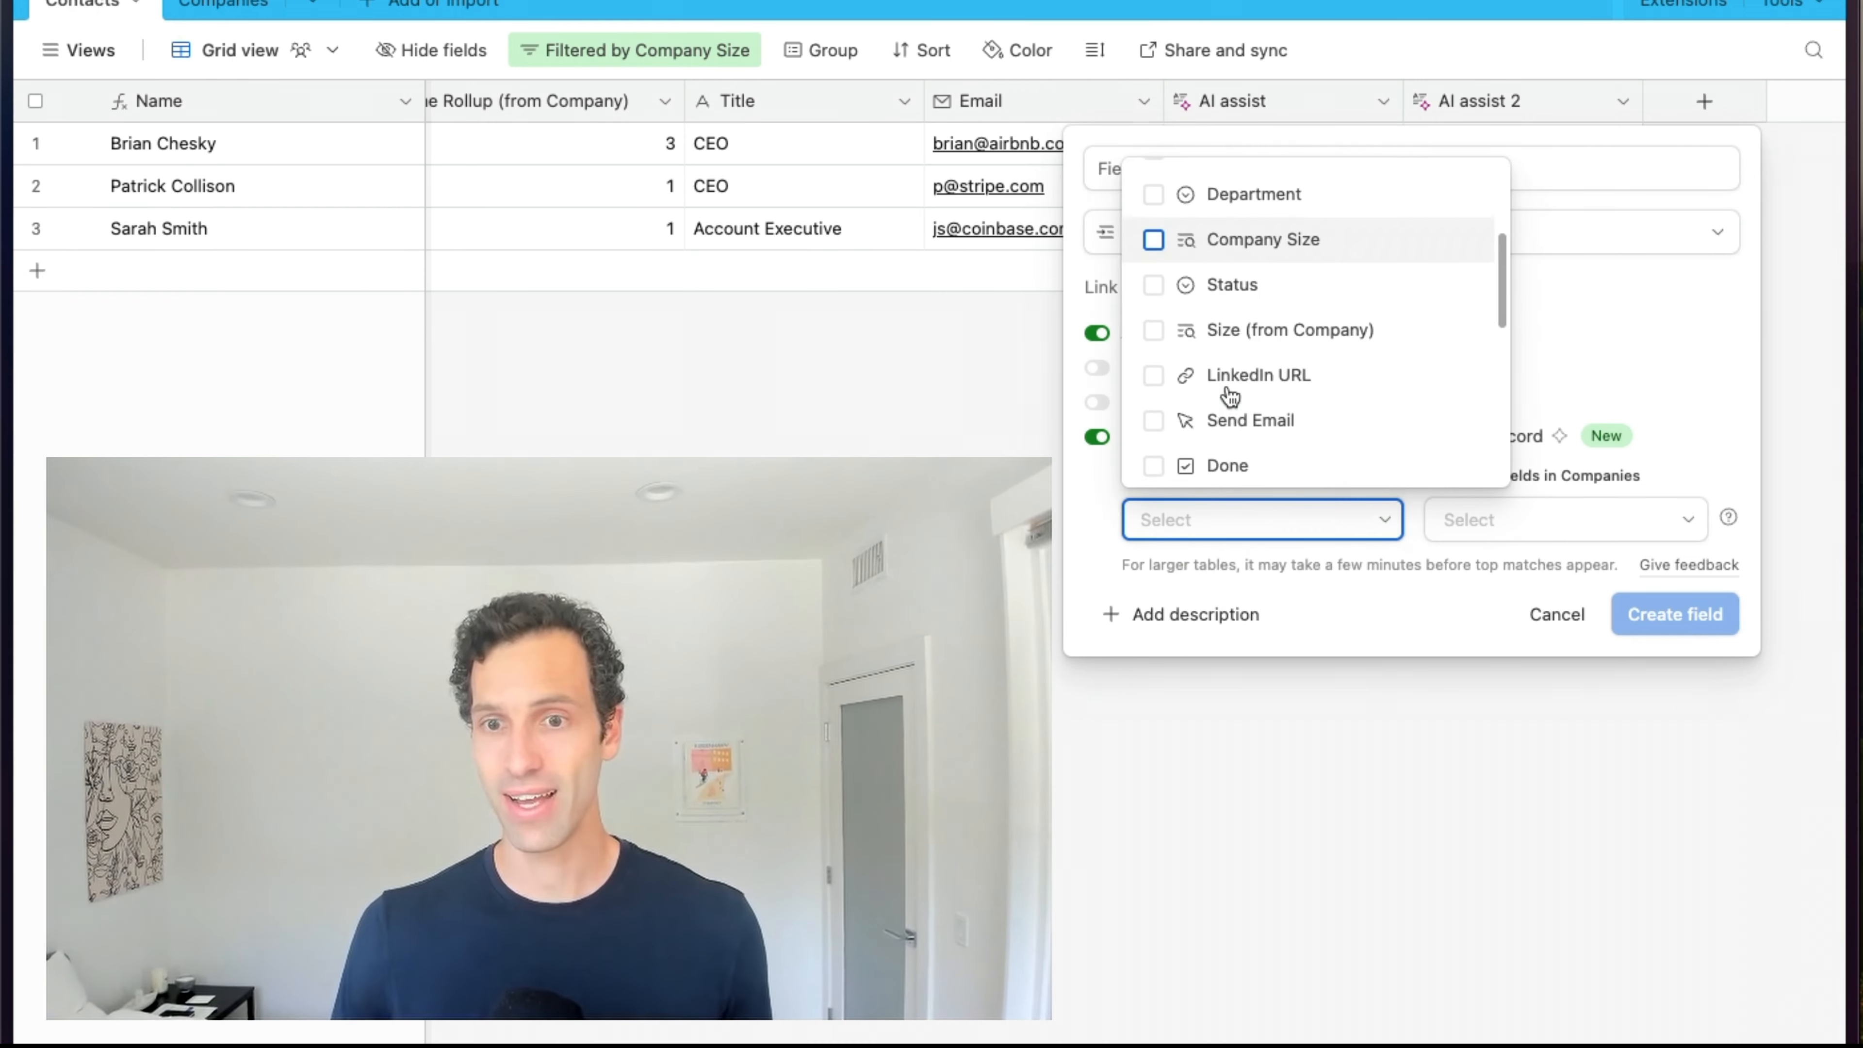
scroll(1230, 396, down, 3)
click(1194, 374)
click(1373, 625)
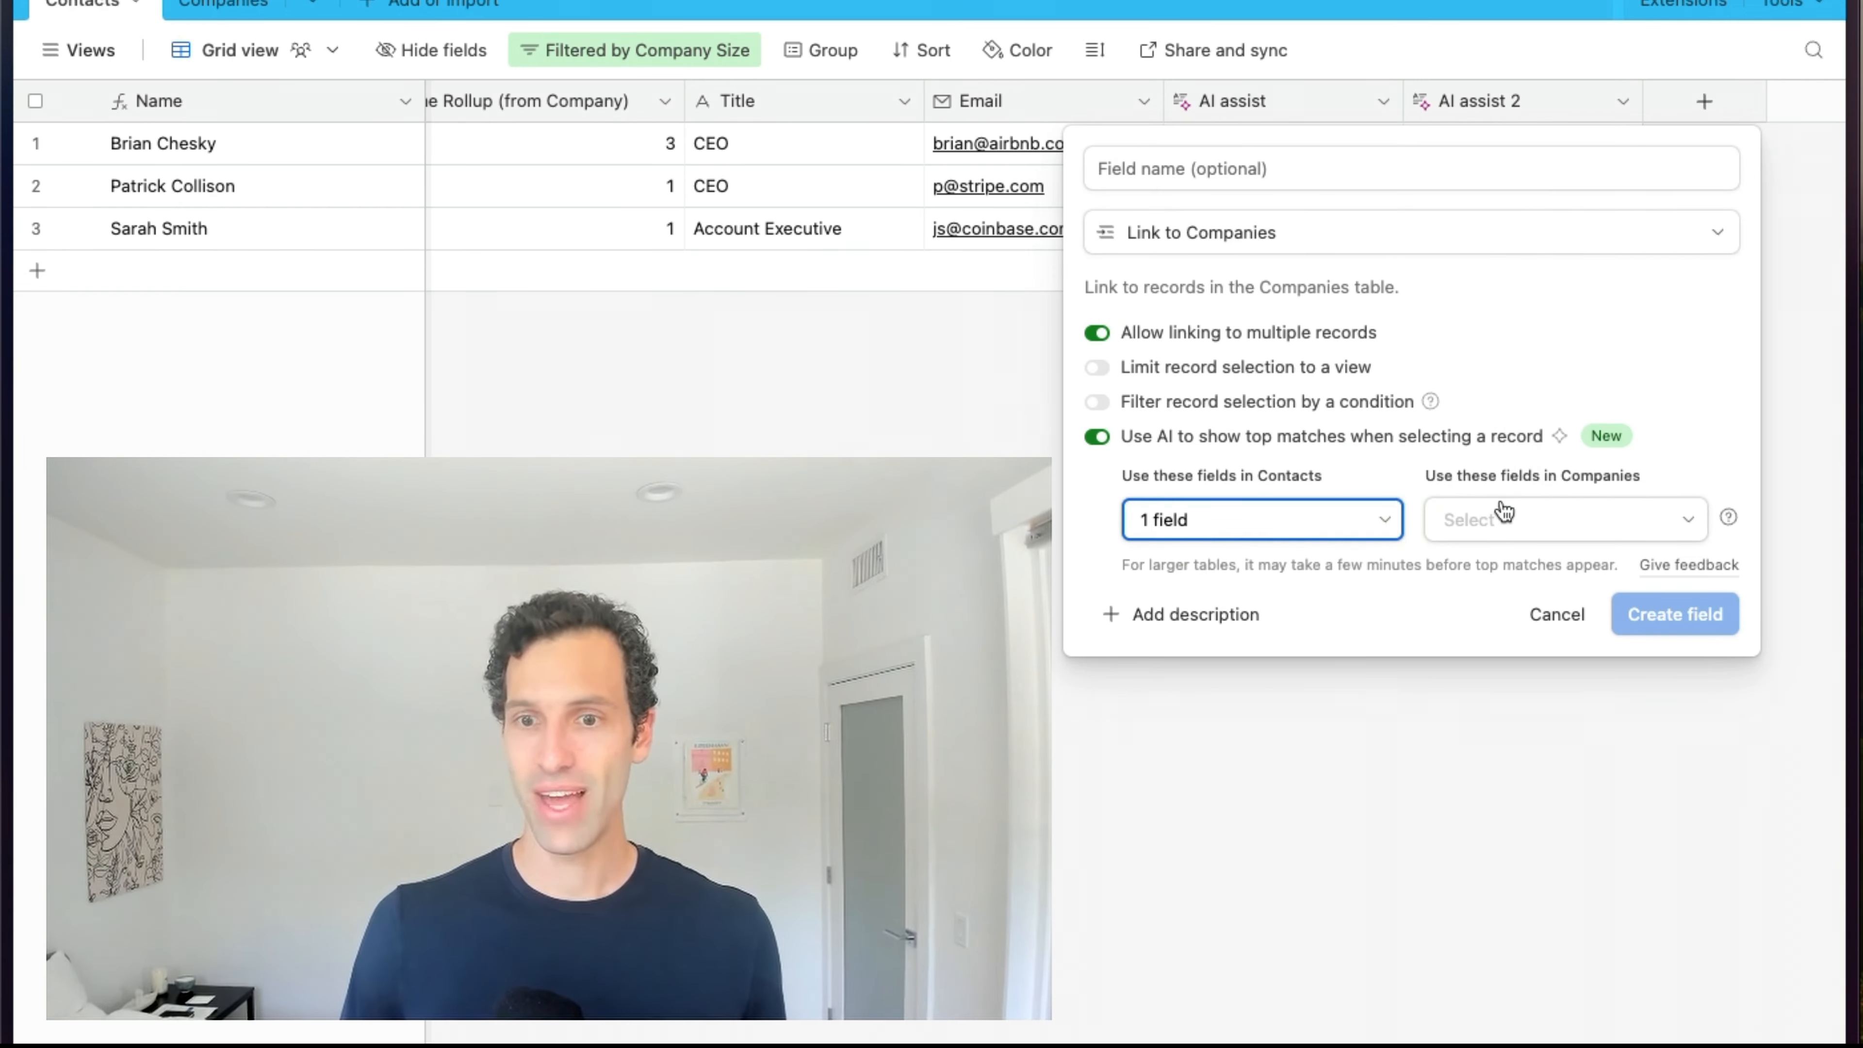
click(1490, 524)
click(1404, 627)
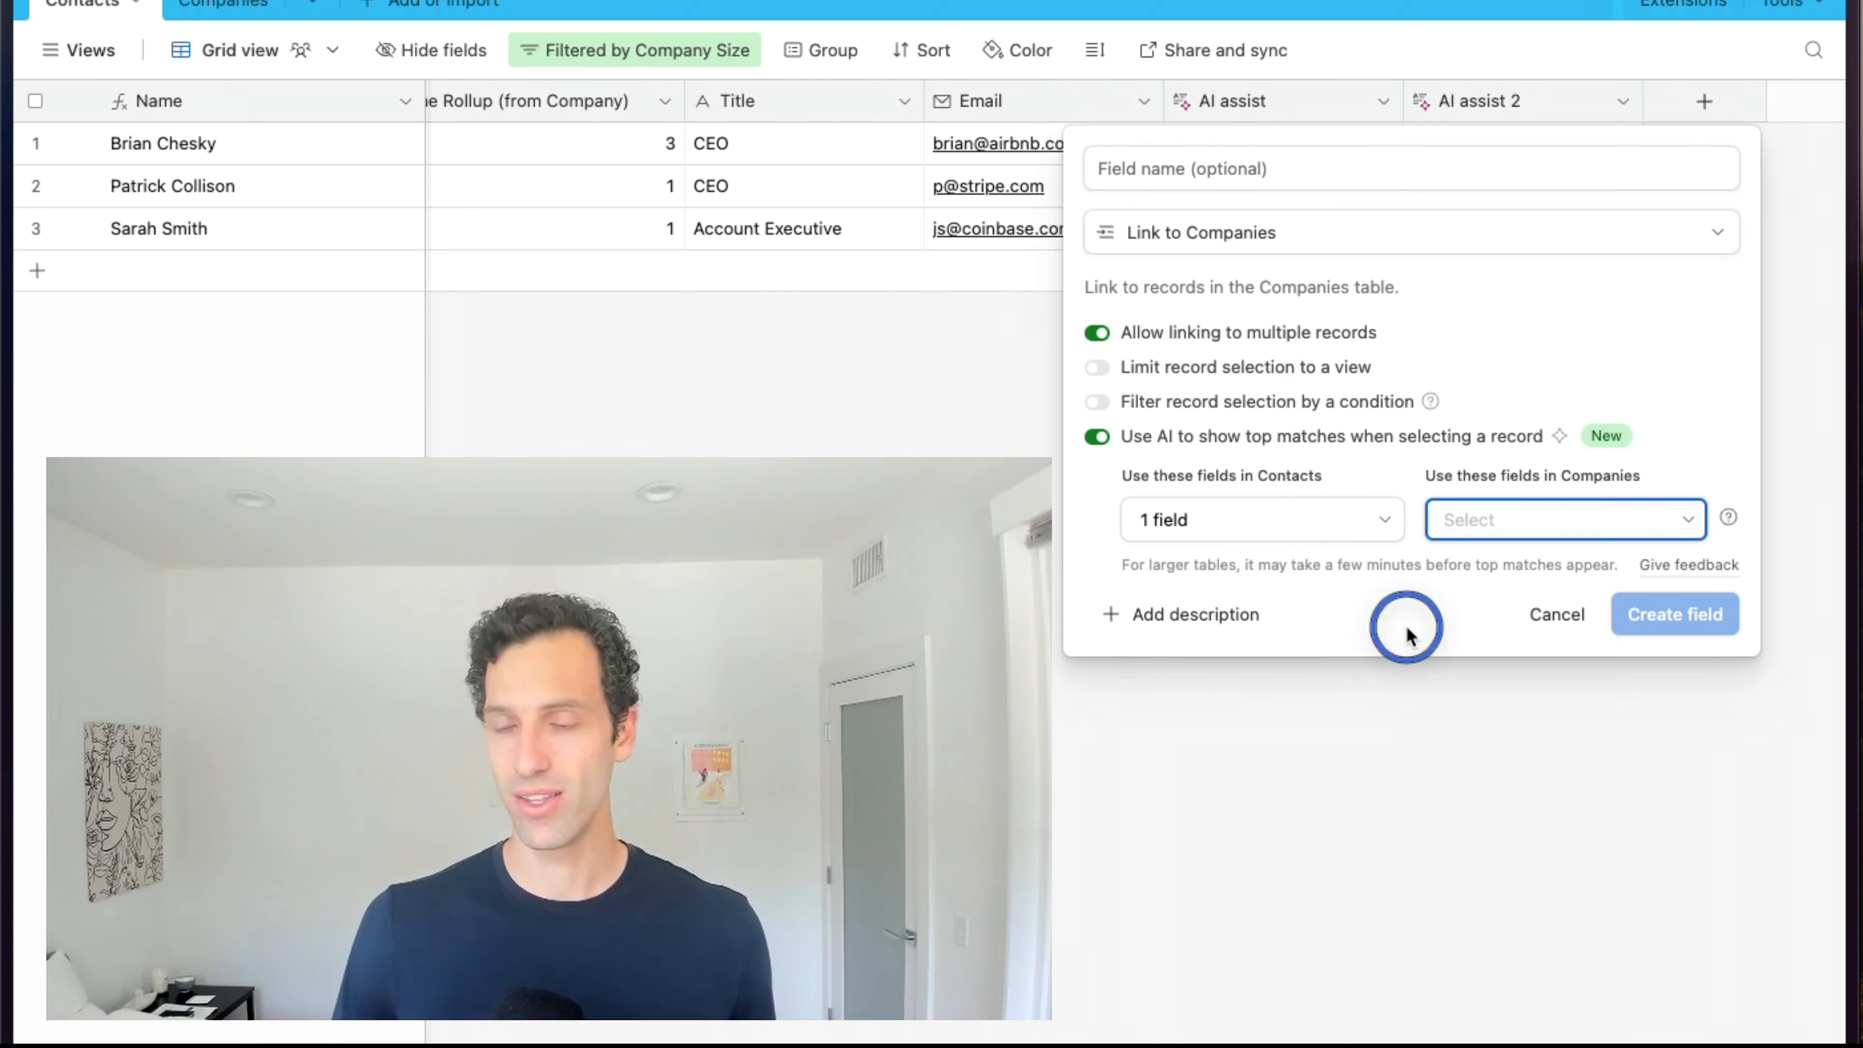
click(1523, 530)
click(1417, 287)
click(1318, 644)
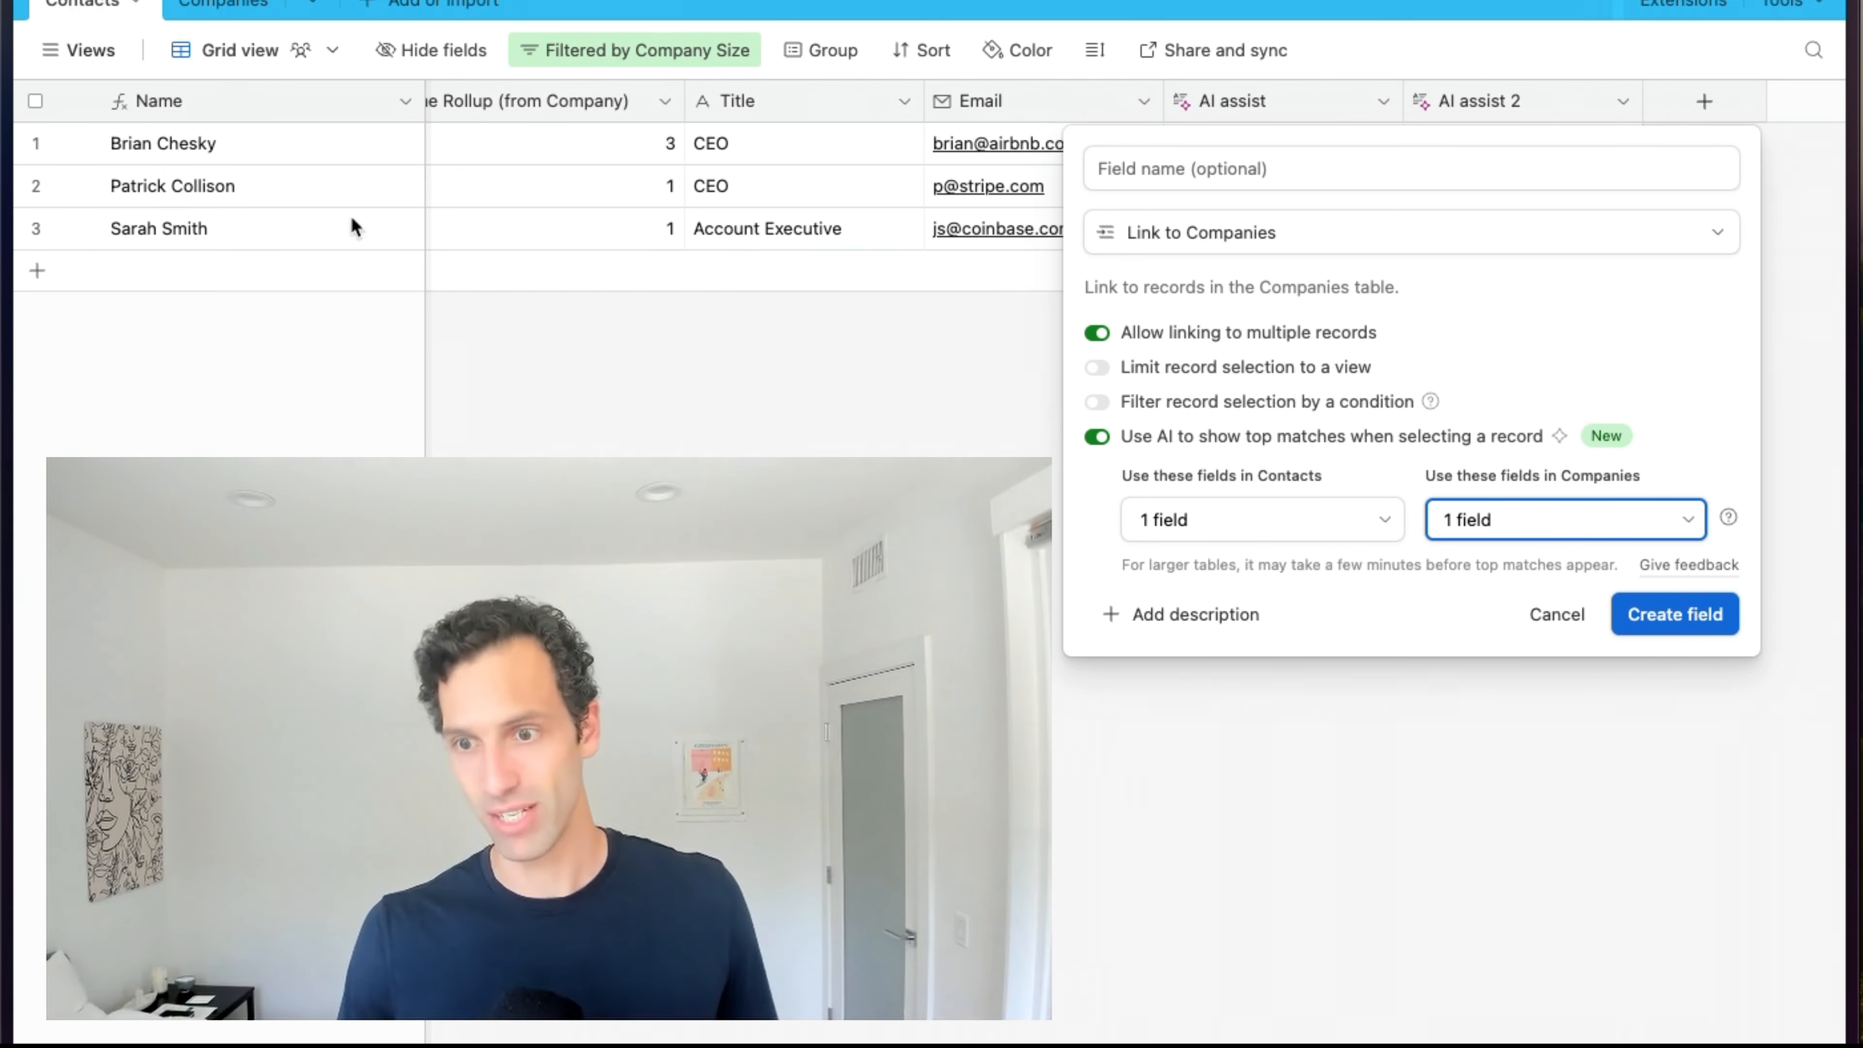
click(1675, 615)
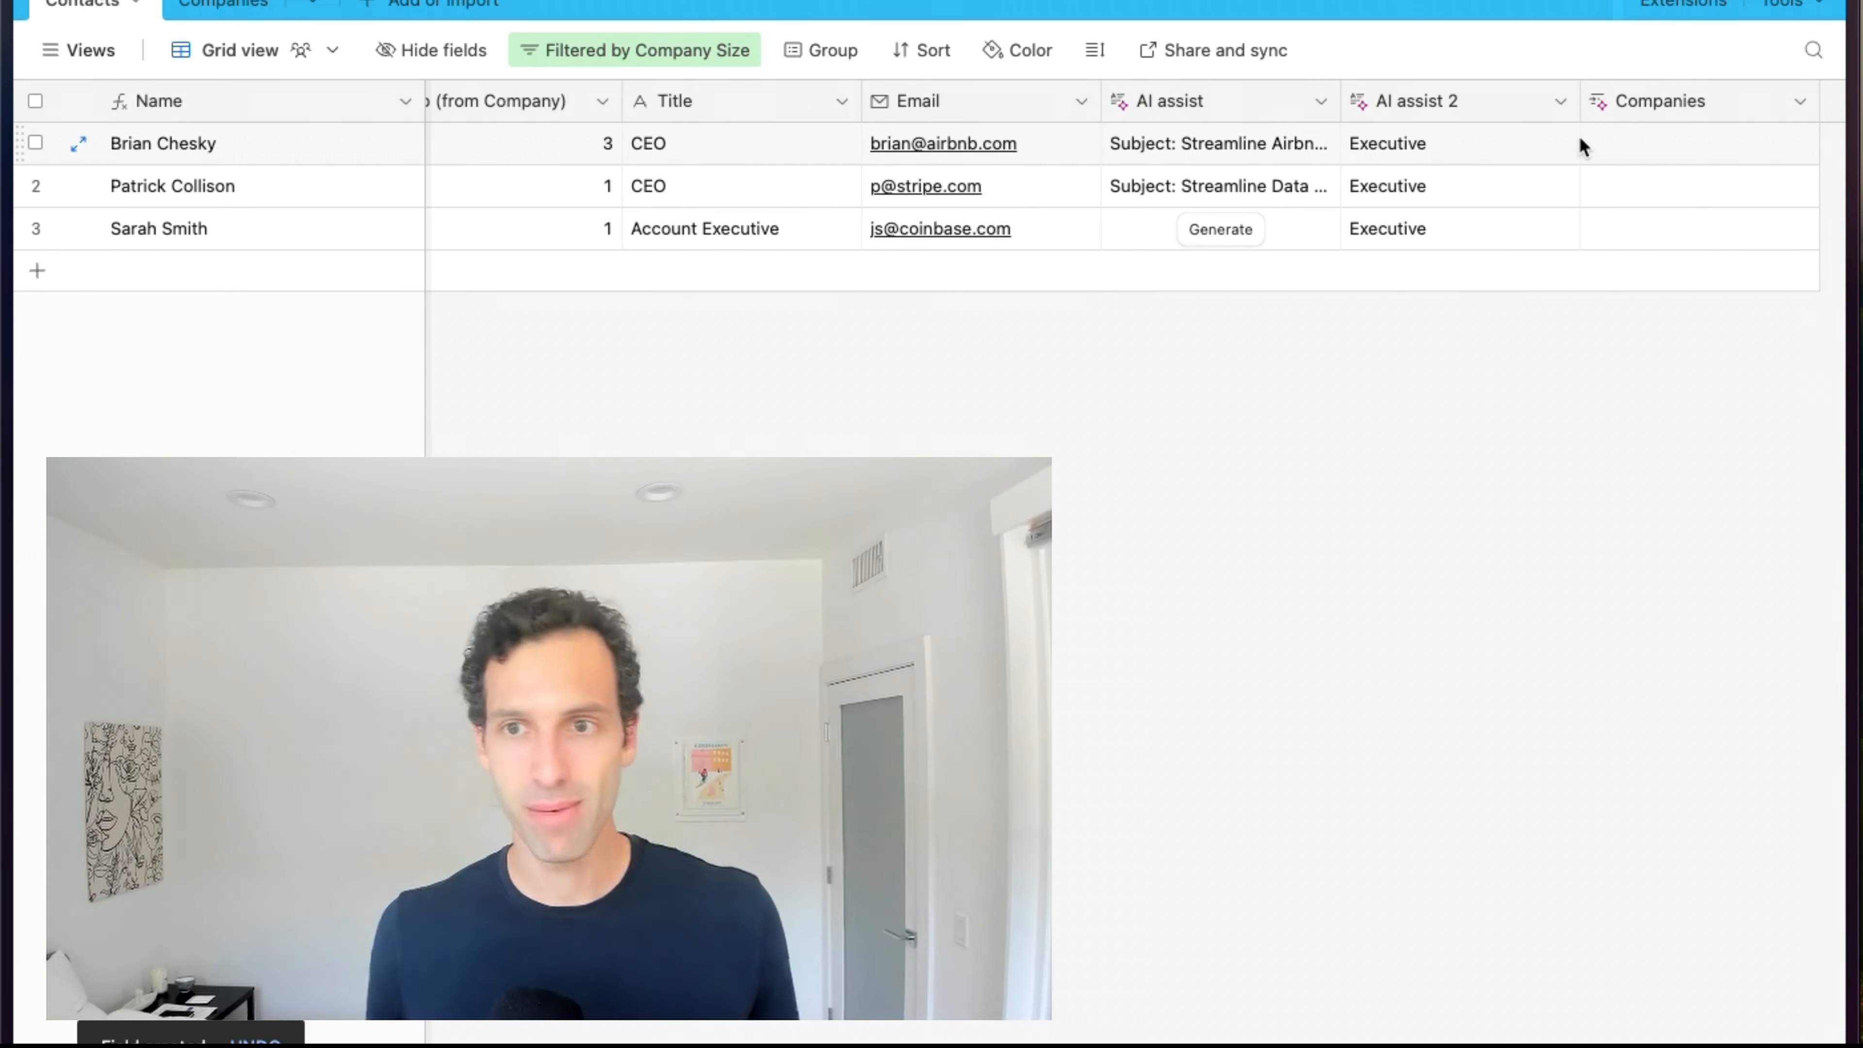
Link the three contacts to Airbnb, Stripe and Coinbase in the Companies field.
click(1625, 143)
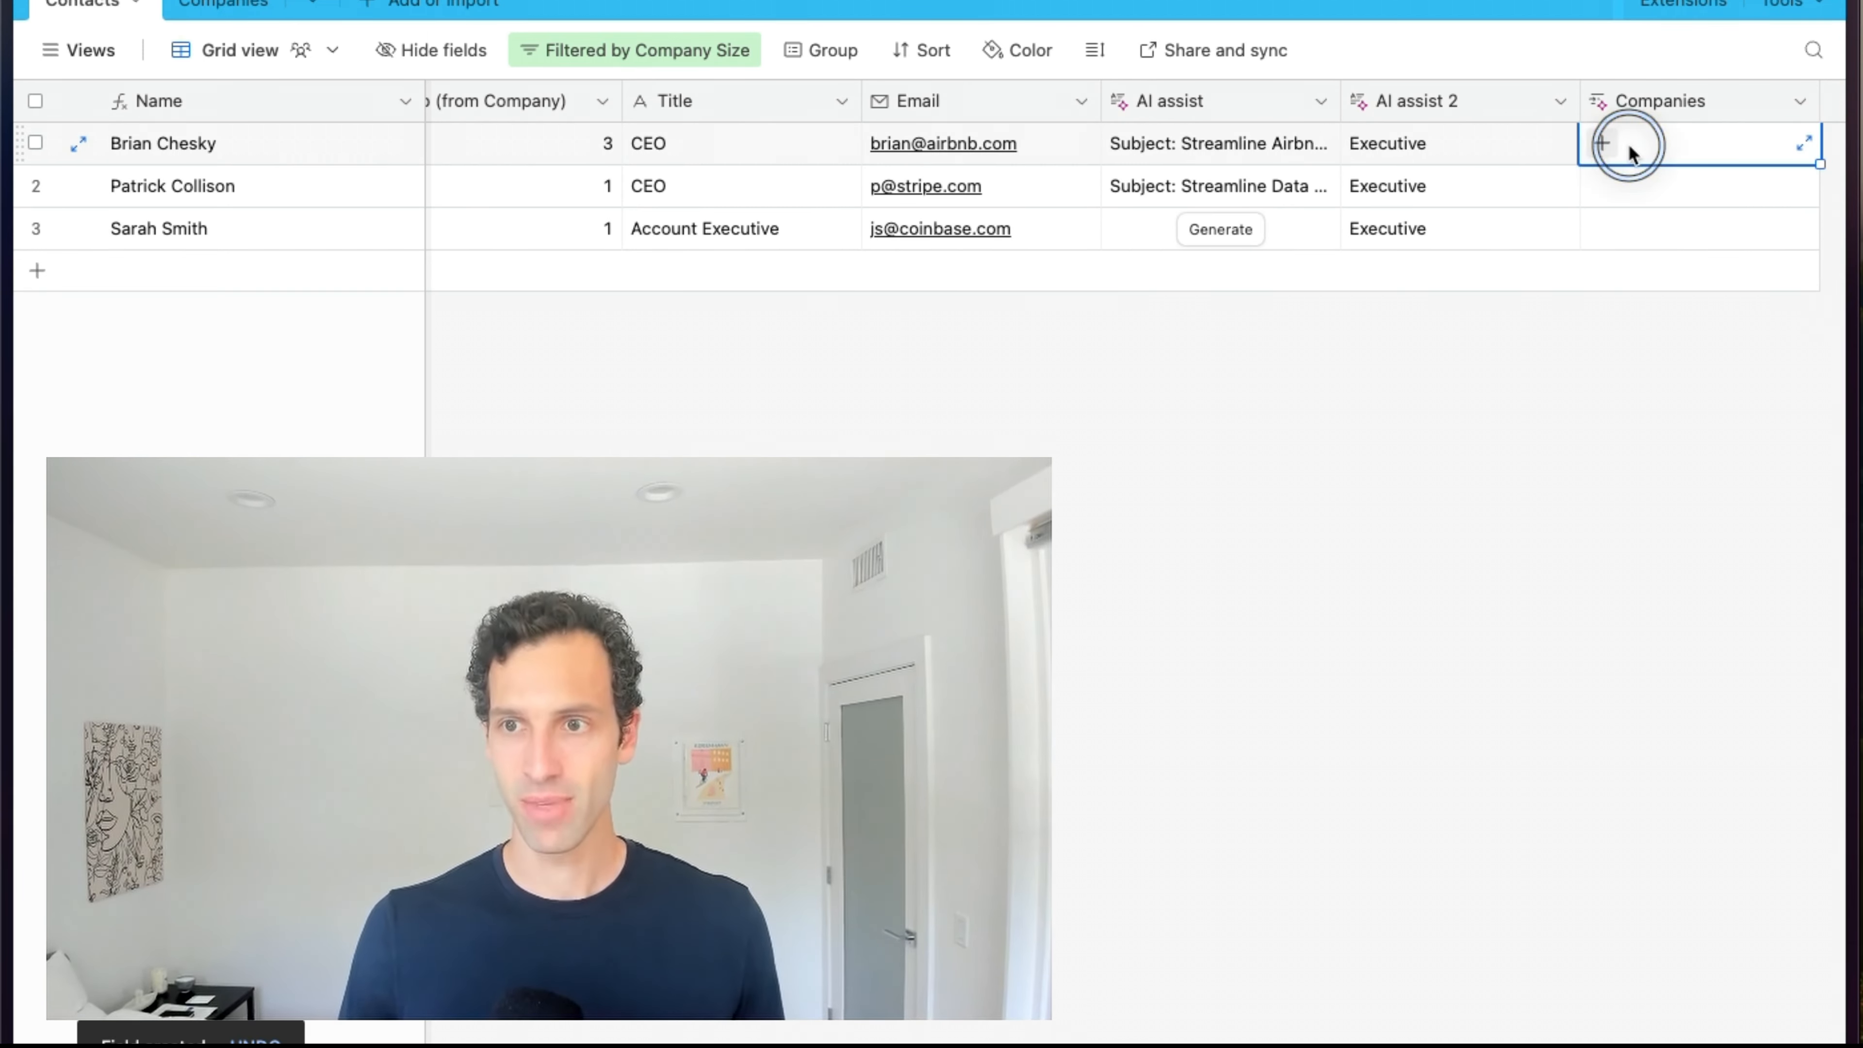
click(1603, 143)
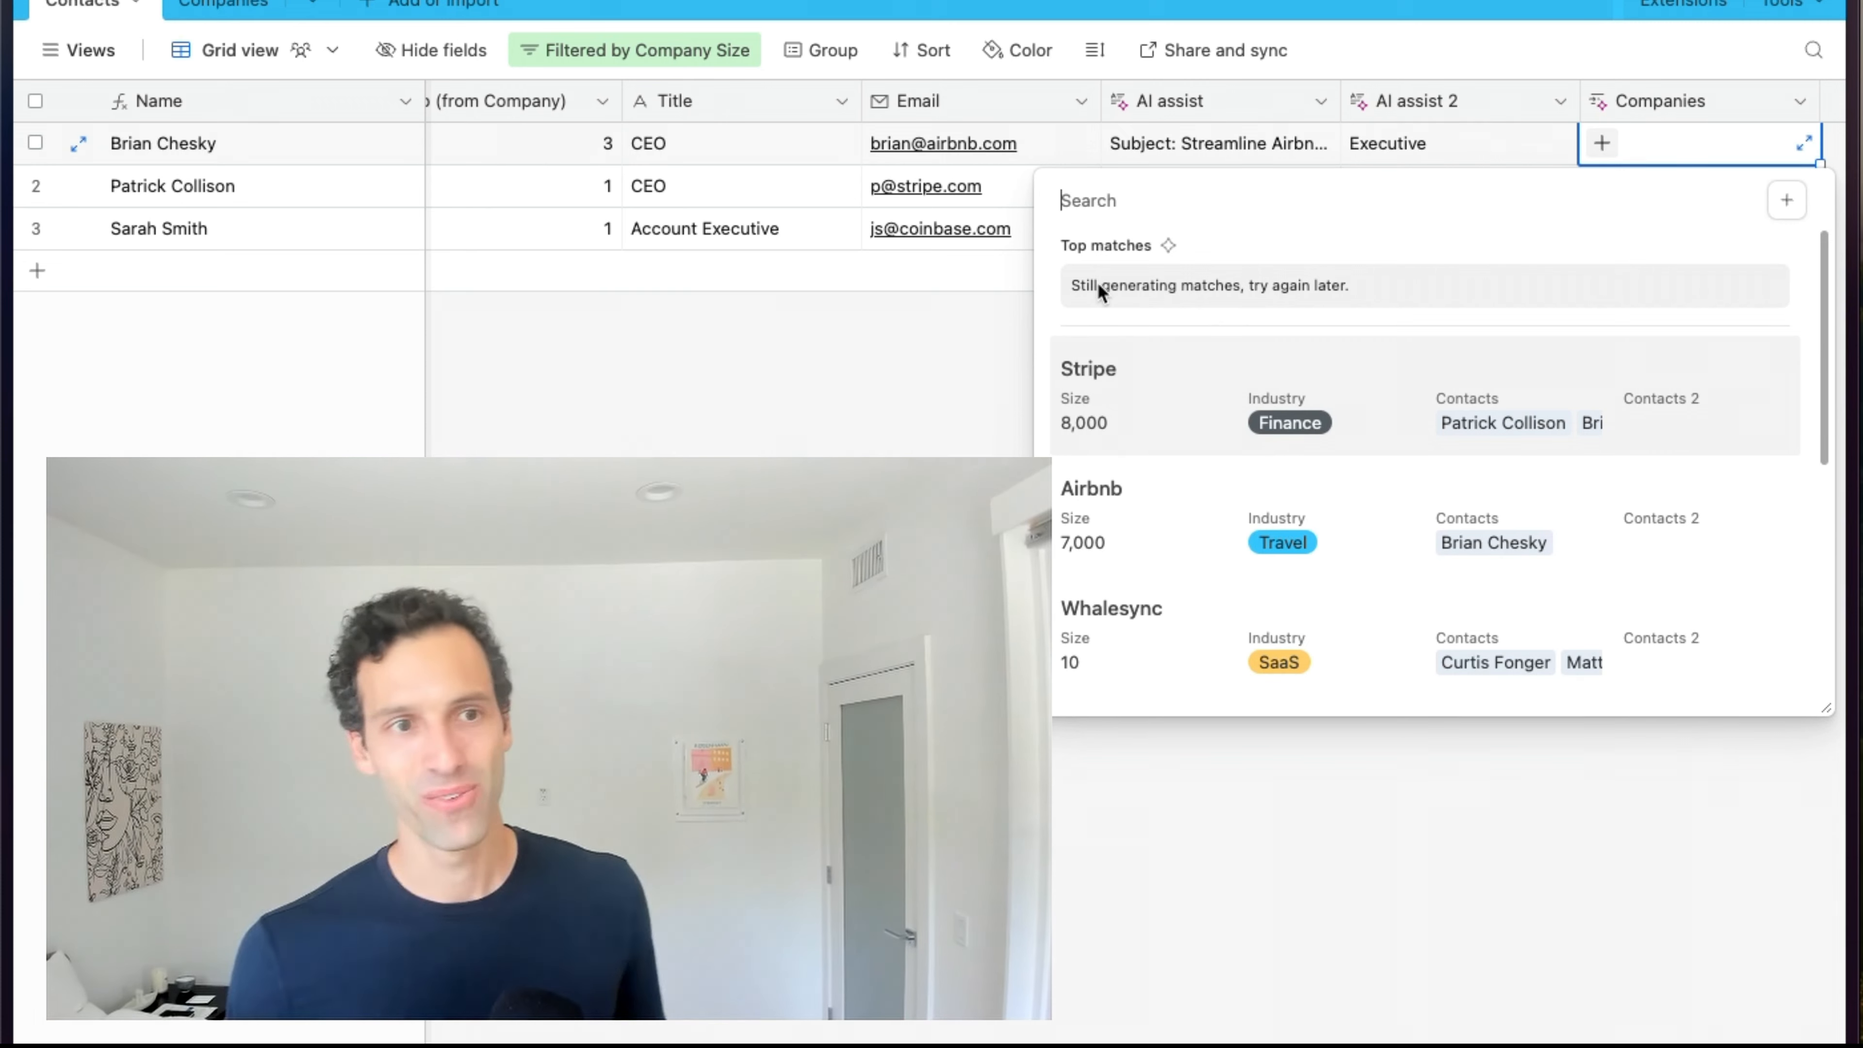
scroll(1172, 541, down, 6)
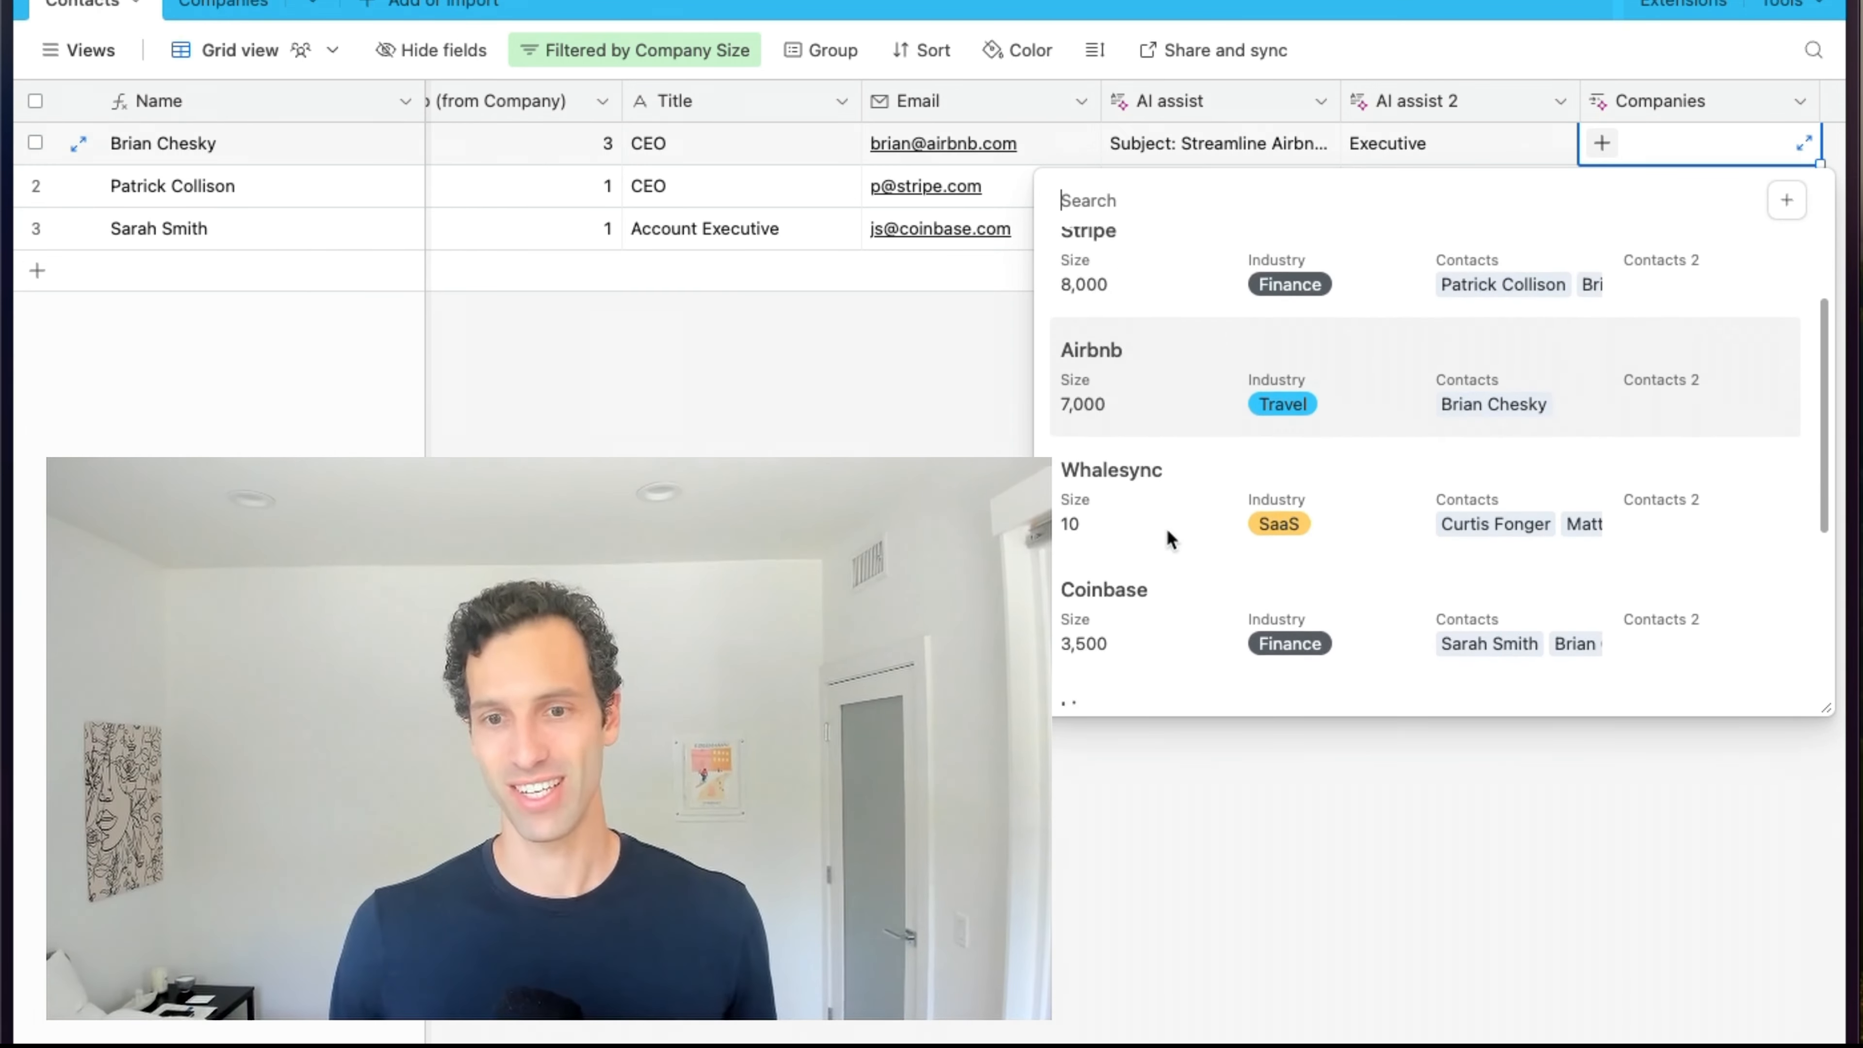
scroll(1170, 540, up, 6)
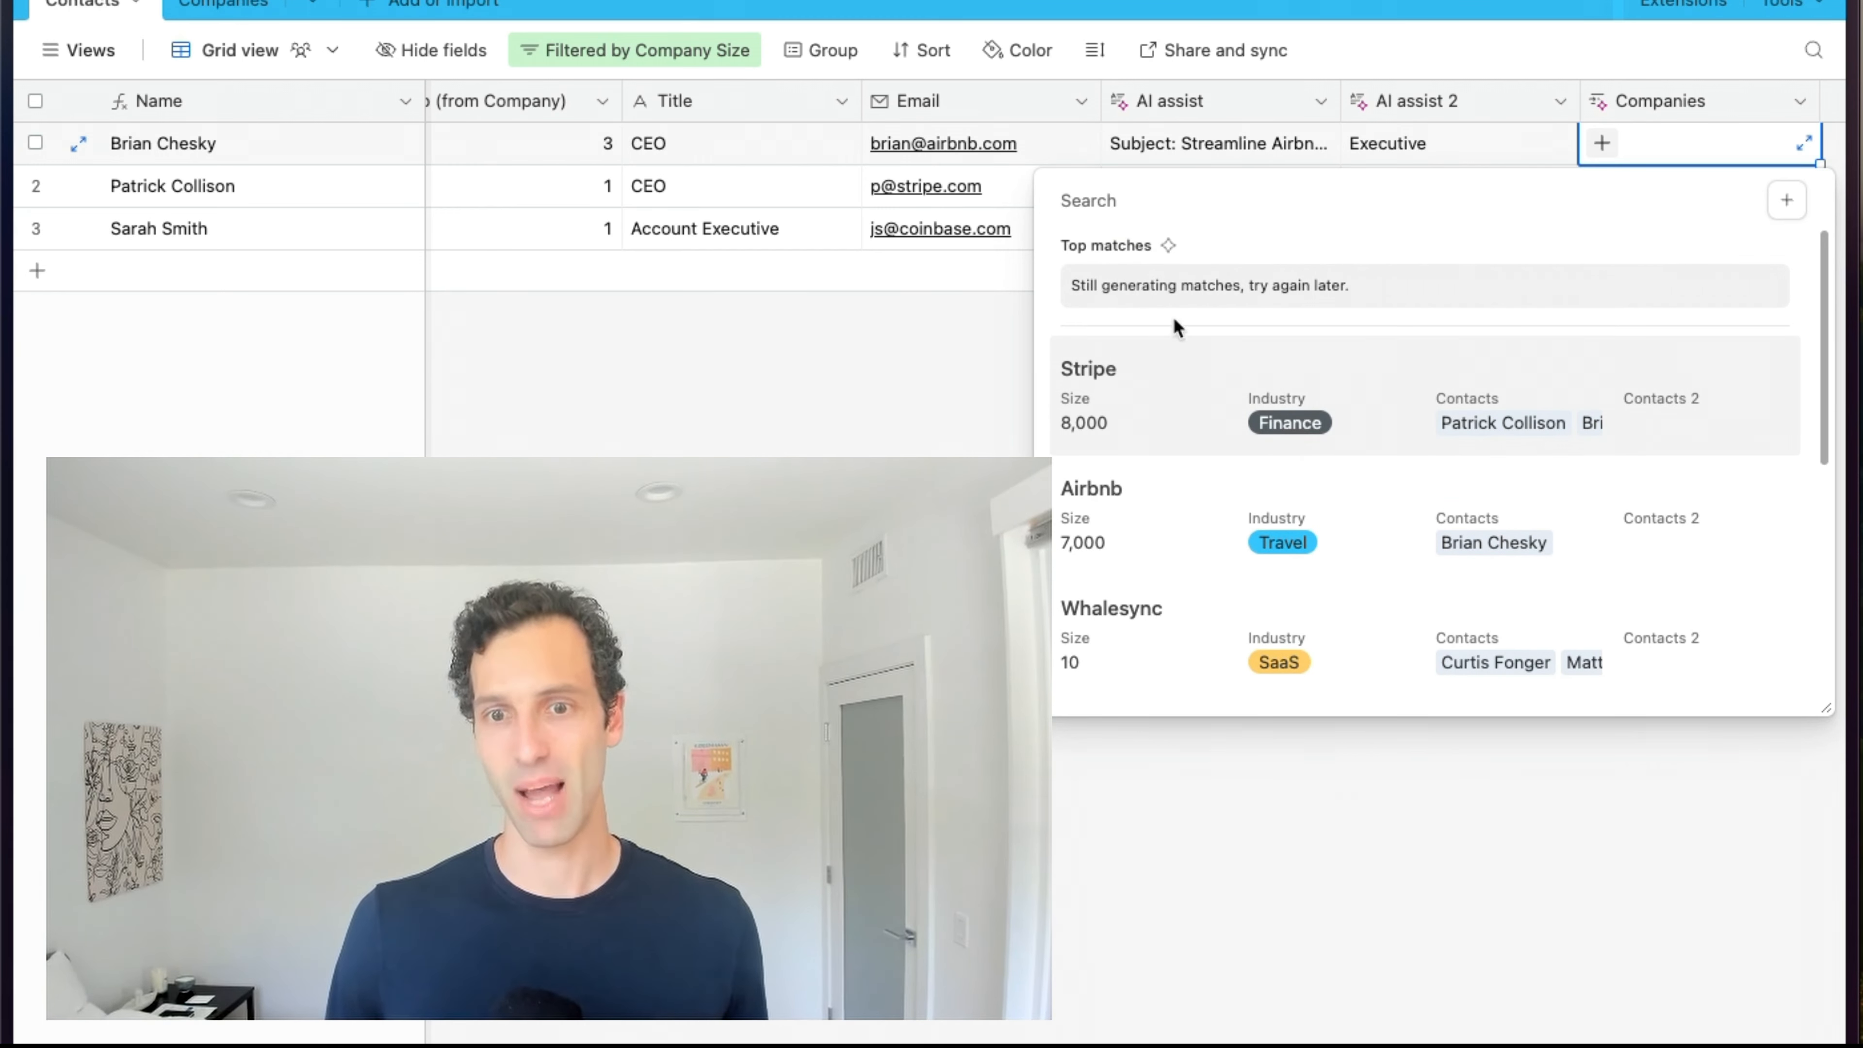
click(1206, 519)
click(1614, 188)
click(1602, 187)
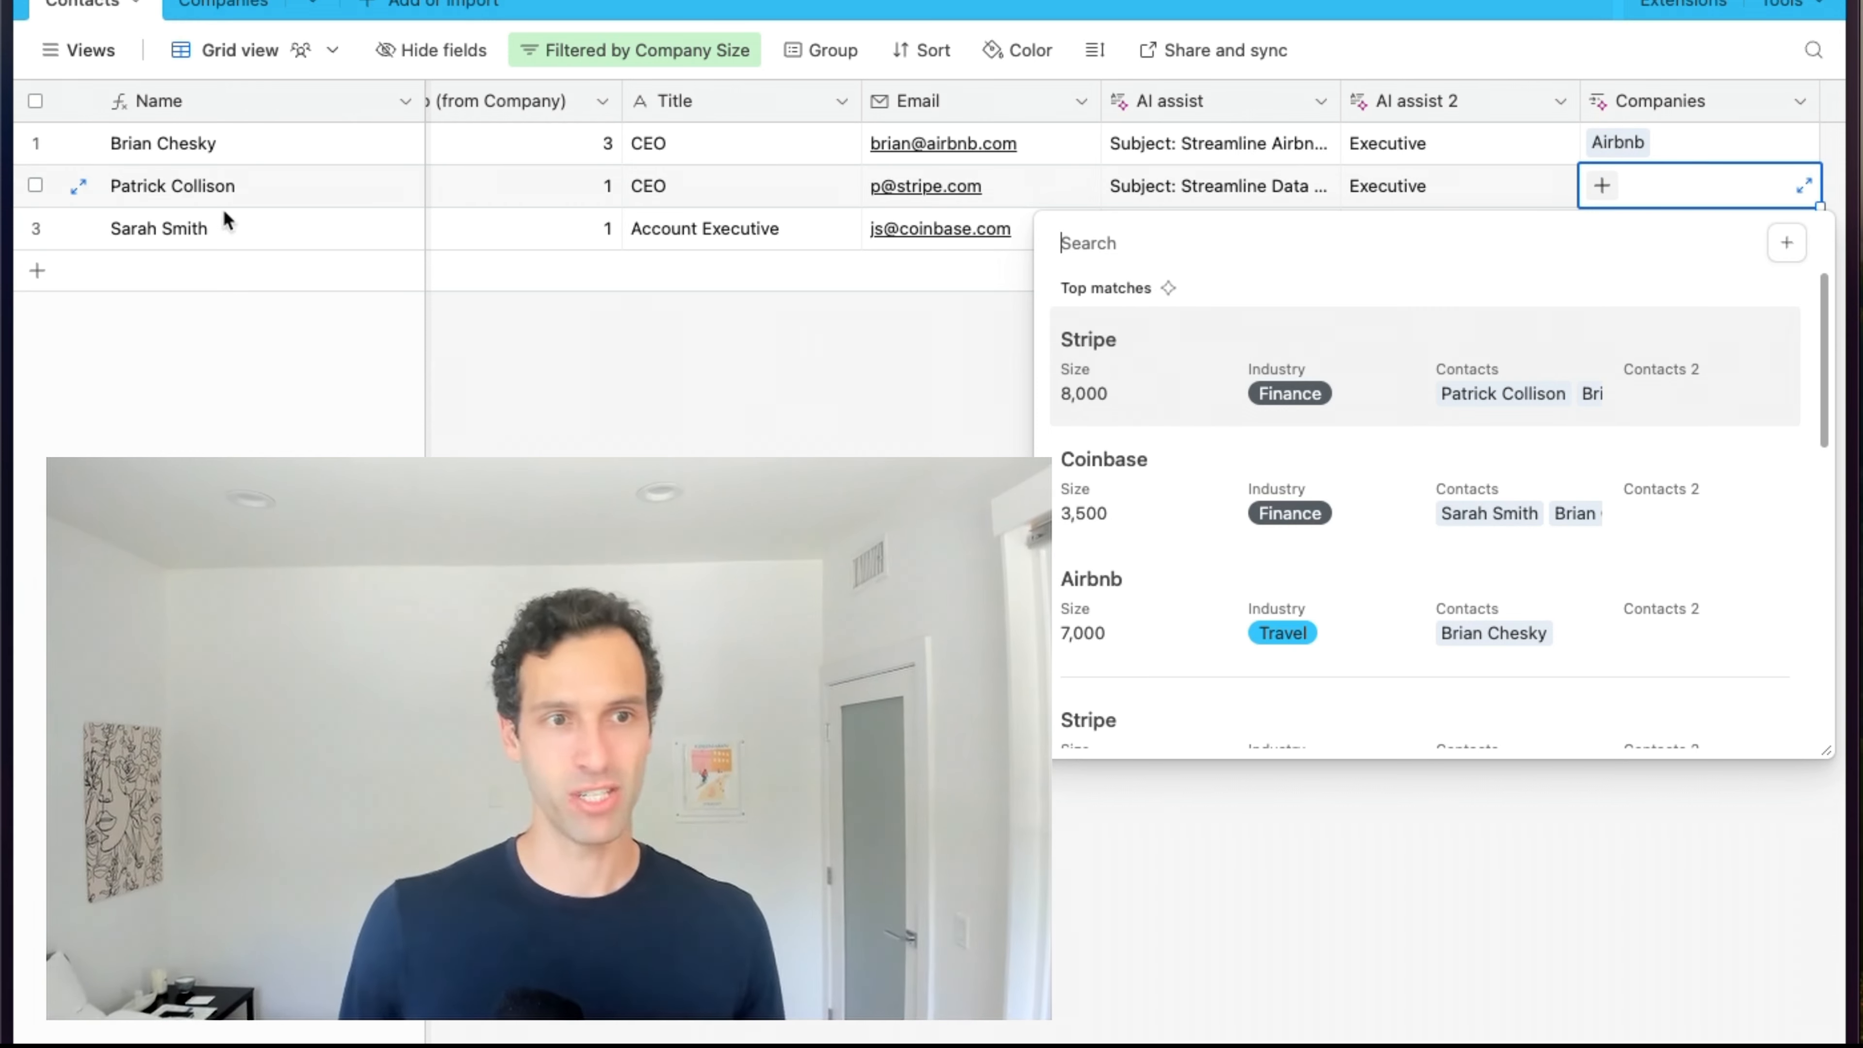
click(1180, 357)
click(1158, 377)
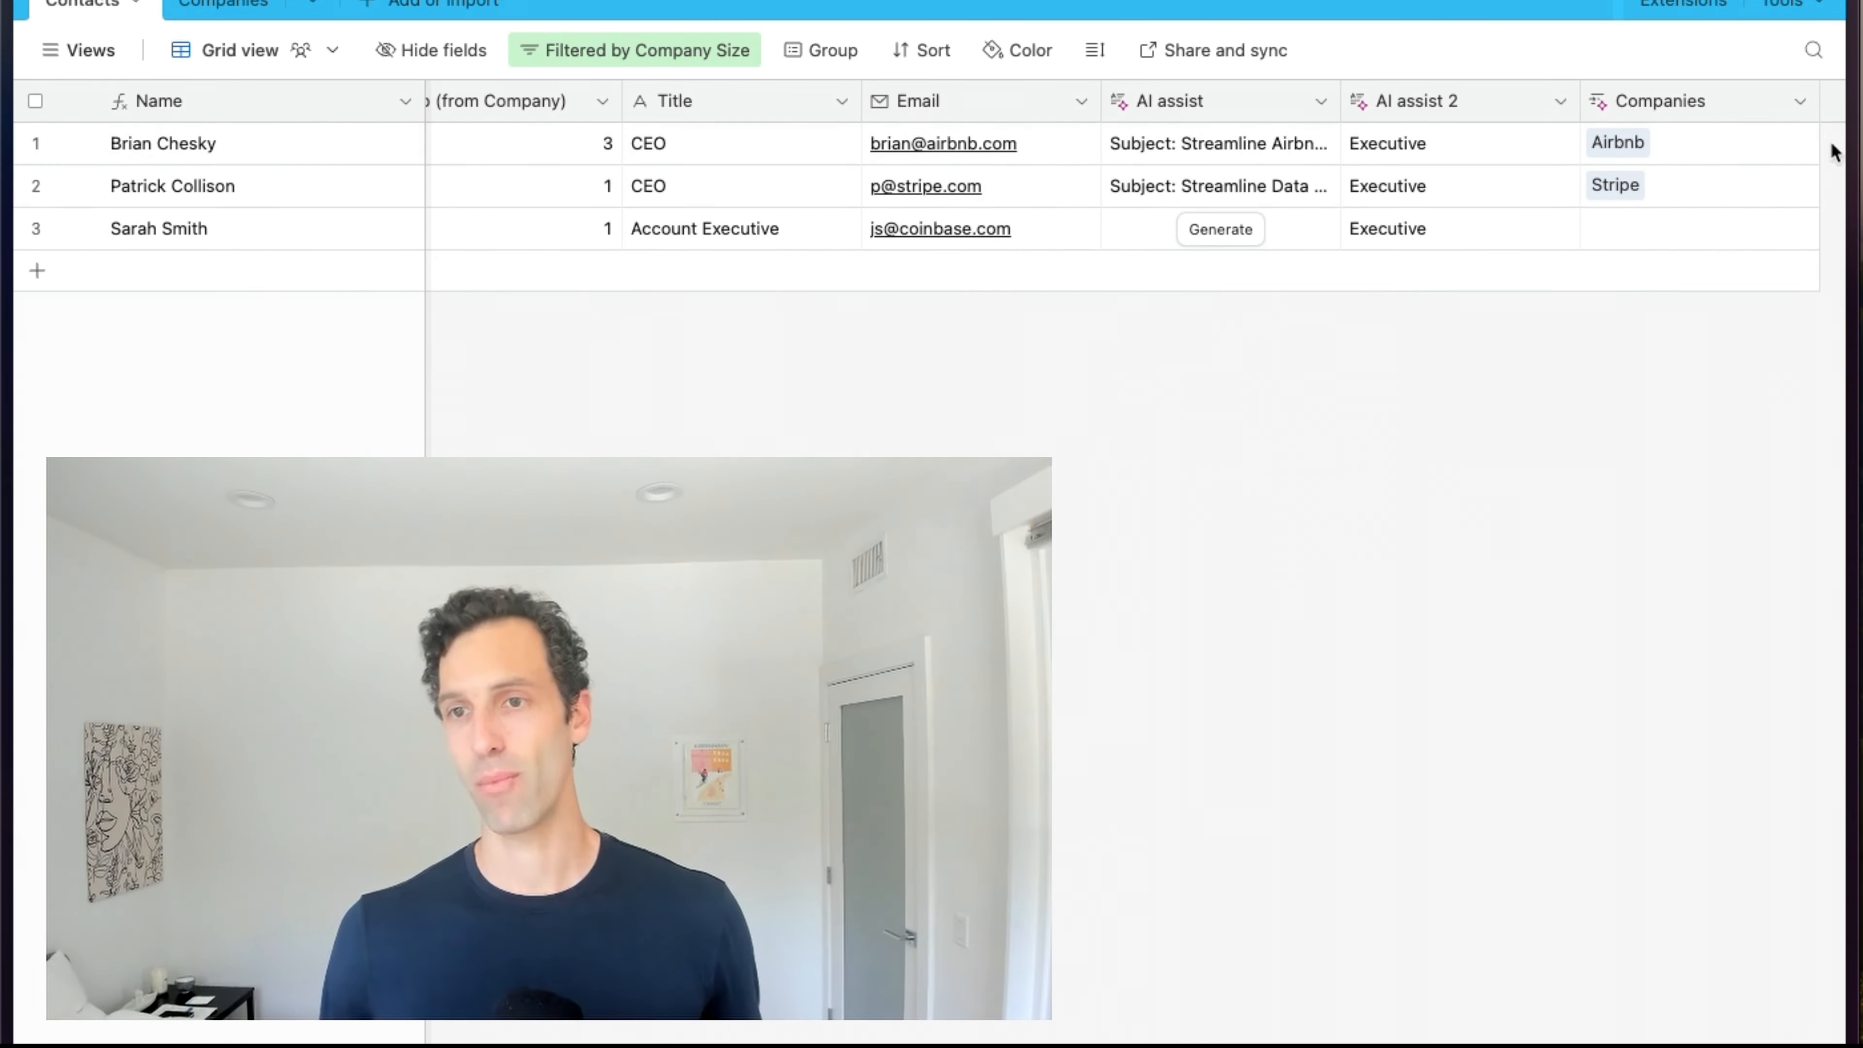
click(1700, 232)
click(1611, 229)
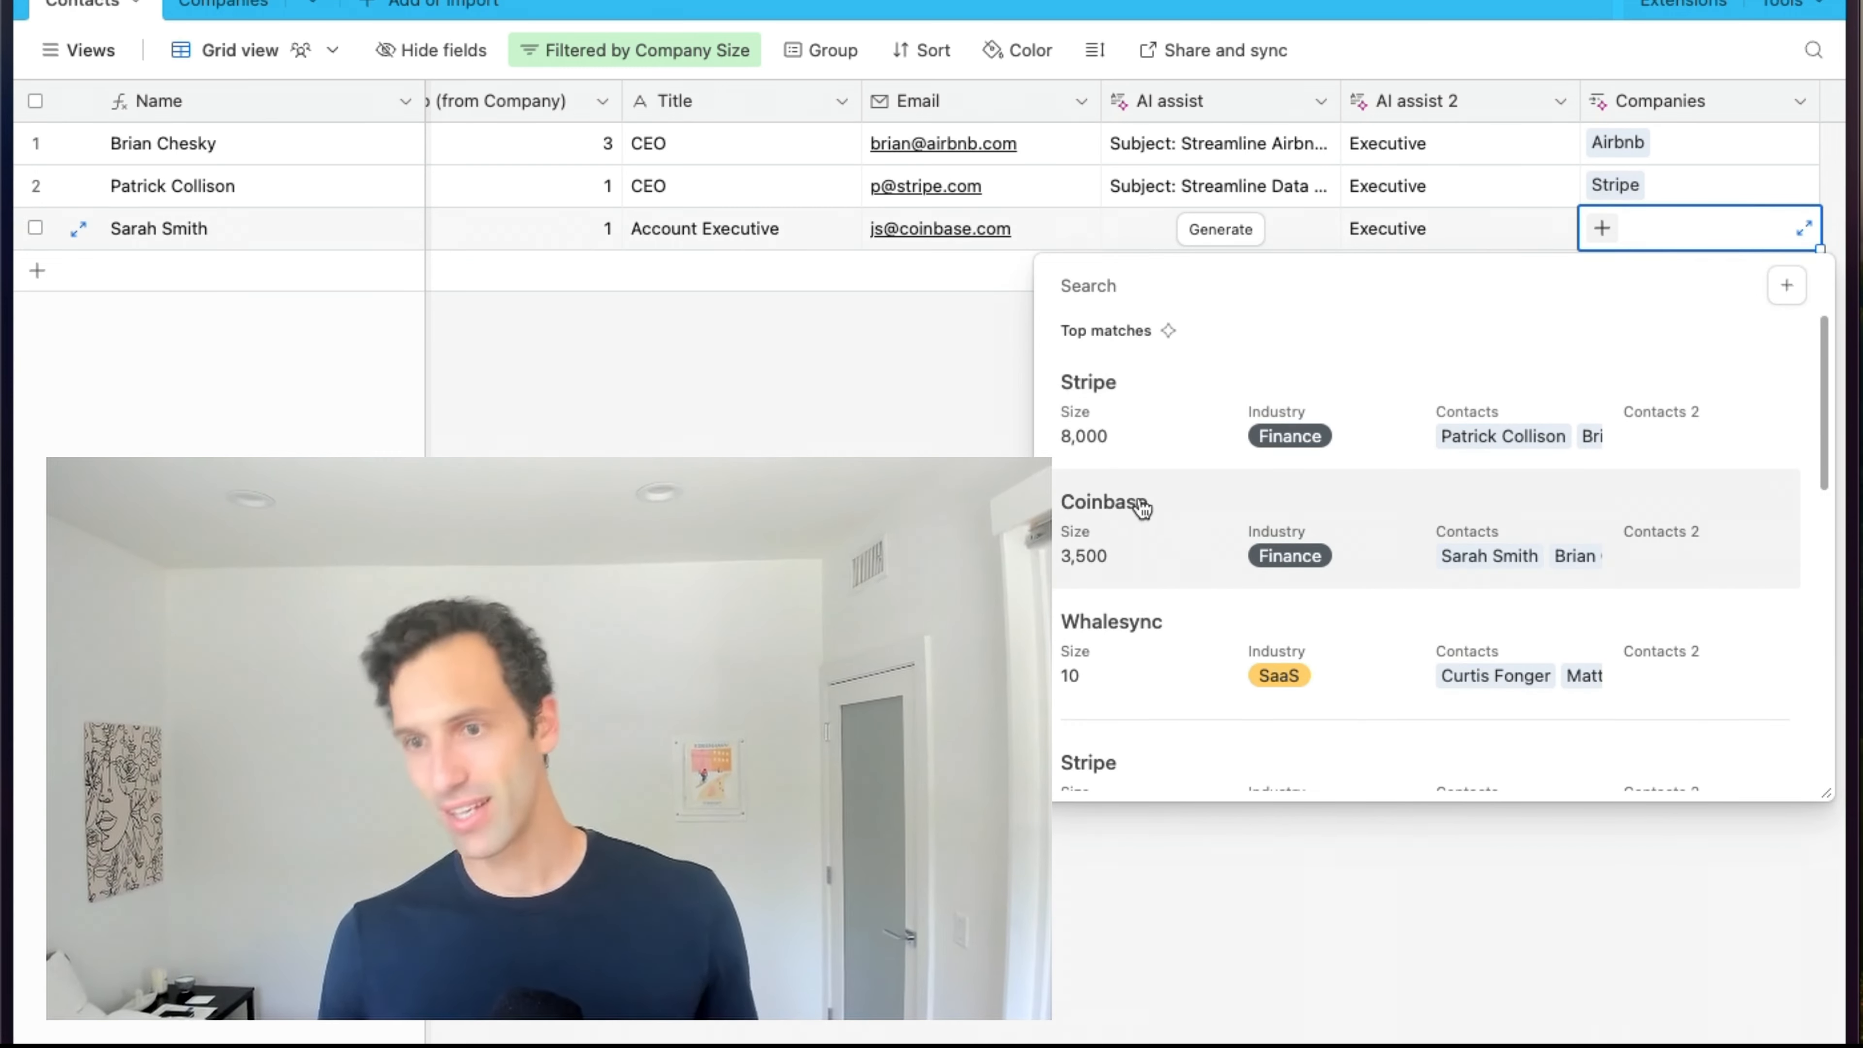
click(1137, 527)
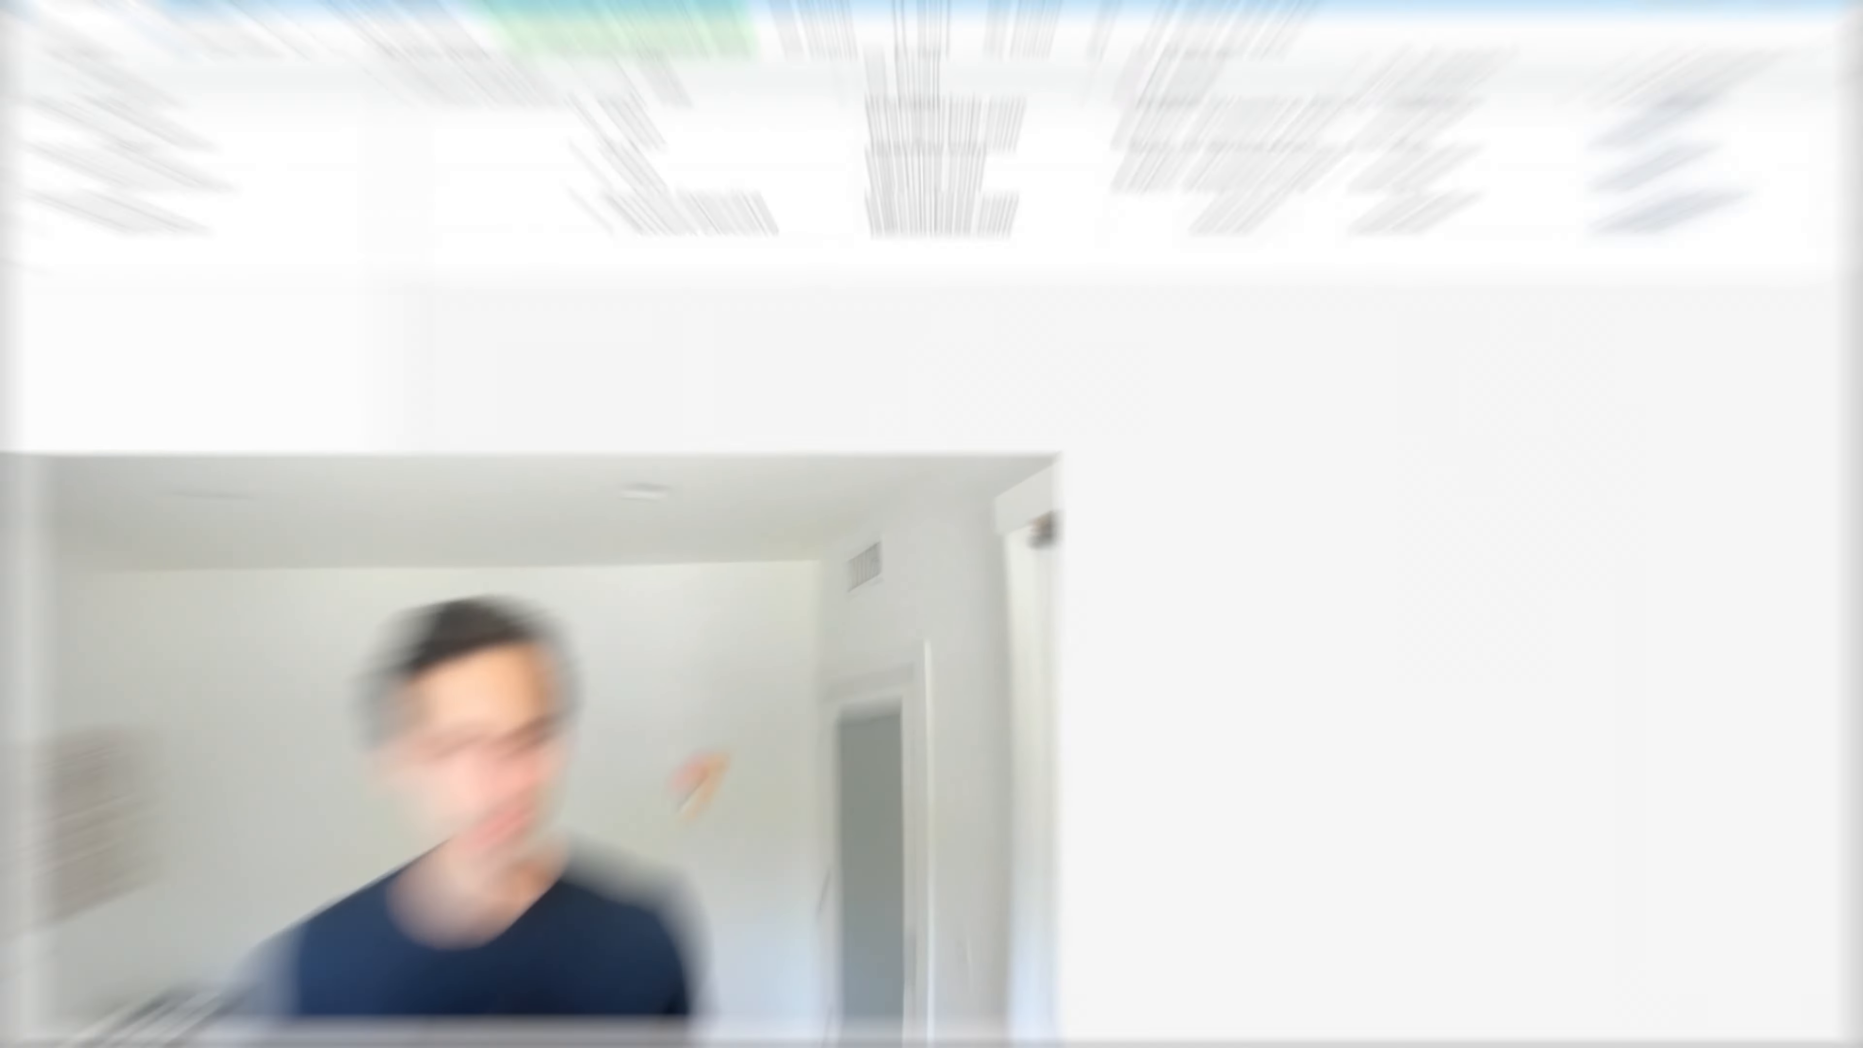